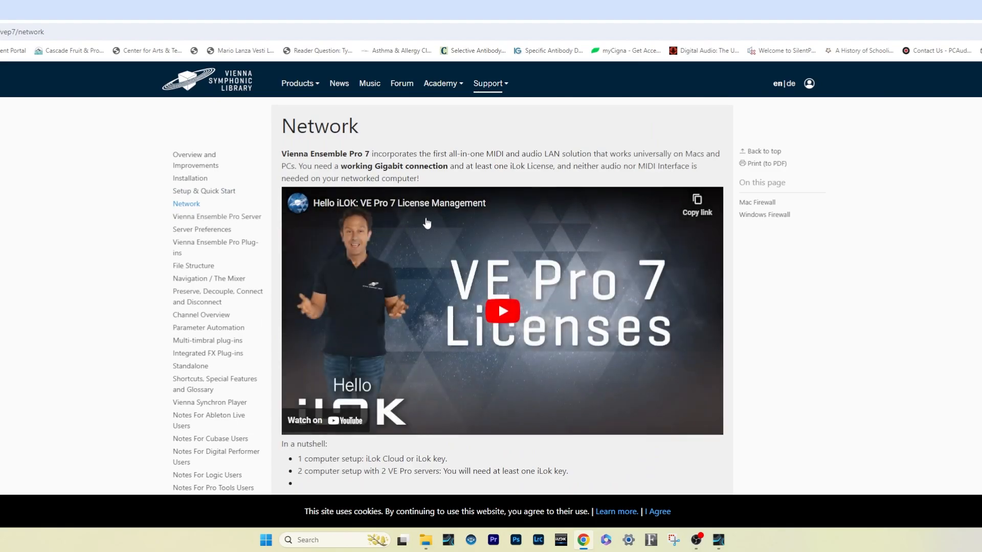
# Open the advanced security settings of Windows Defender Firewall and view the inbound rules
pyautogui.scroll(-5, 501, 191)
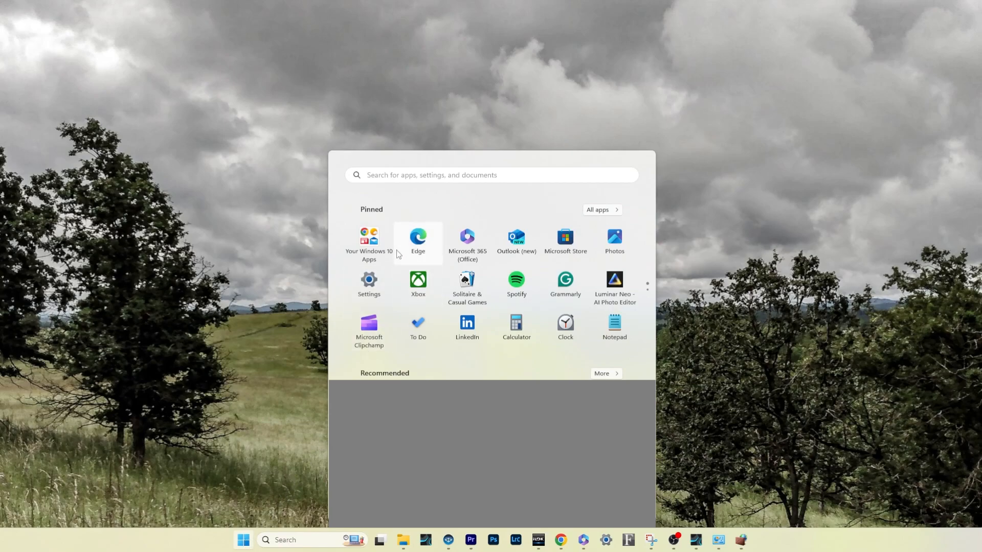
pyautogui.click(392, 177)
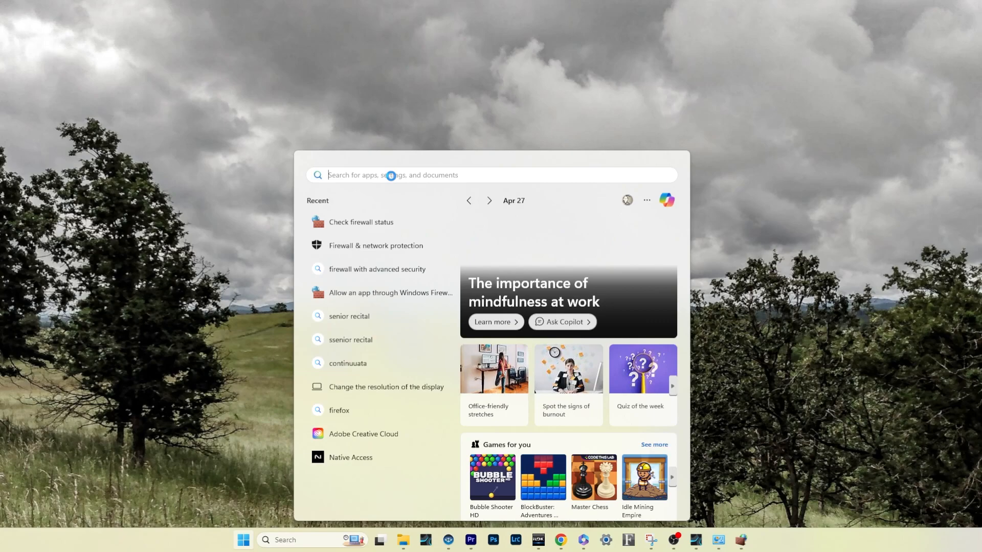
pyautogui.click(383, 228)
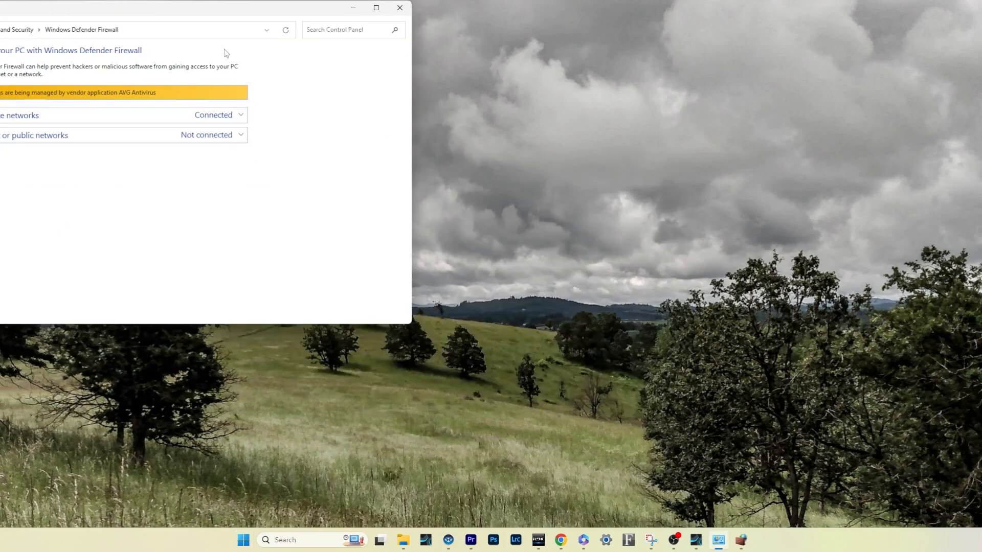
pyautogui.moveTo(223, 12); pyautogui.dragTo(587, 94)
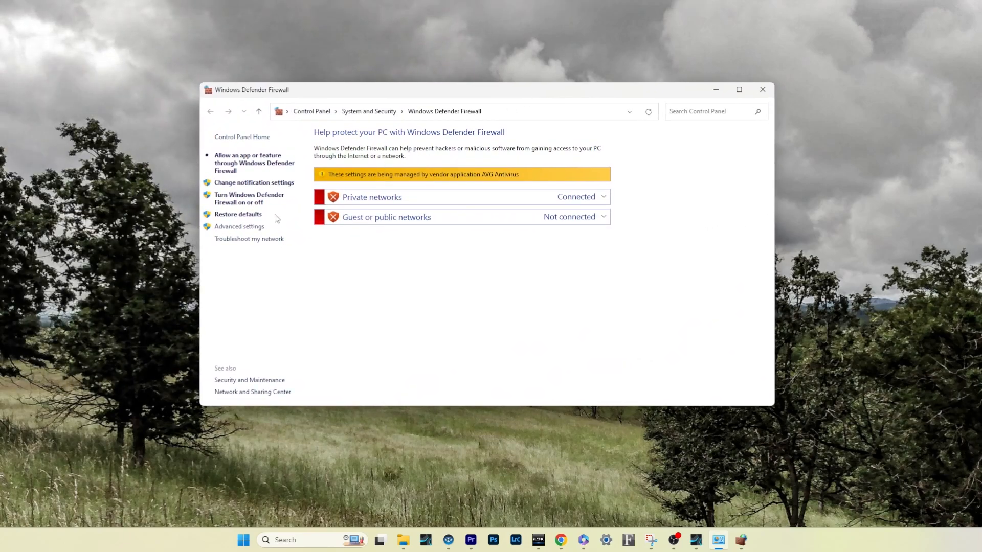
pyautogui.click(255, 228)
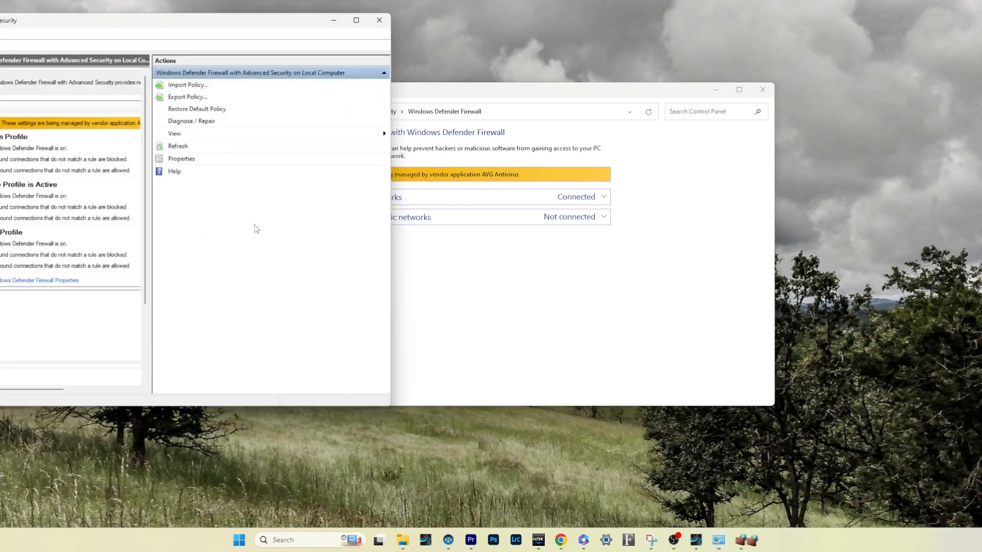
pyautogui.moveTo(228, 18); pyautogui.dragTo(599, 88)
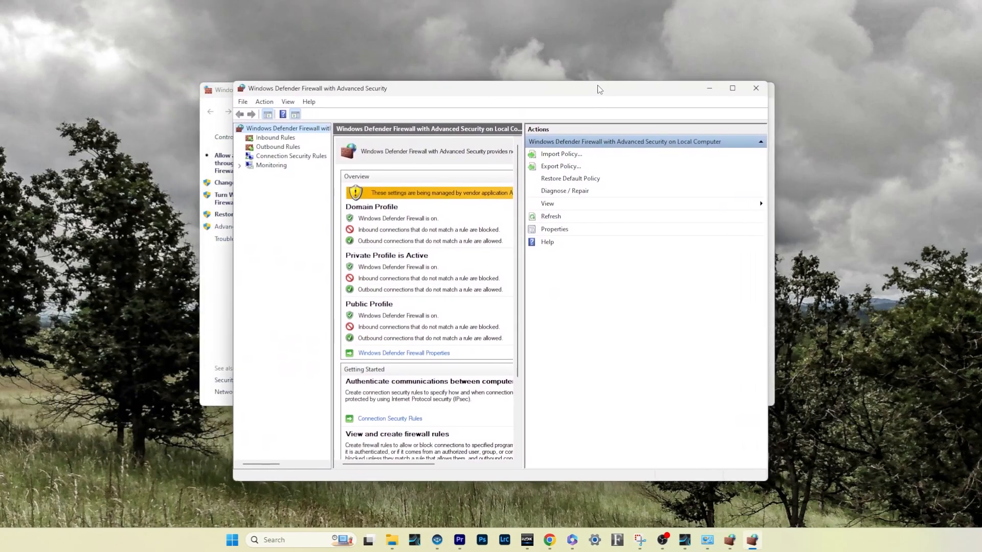
pyautogui.click(290, 139)
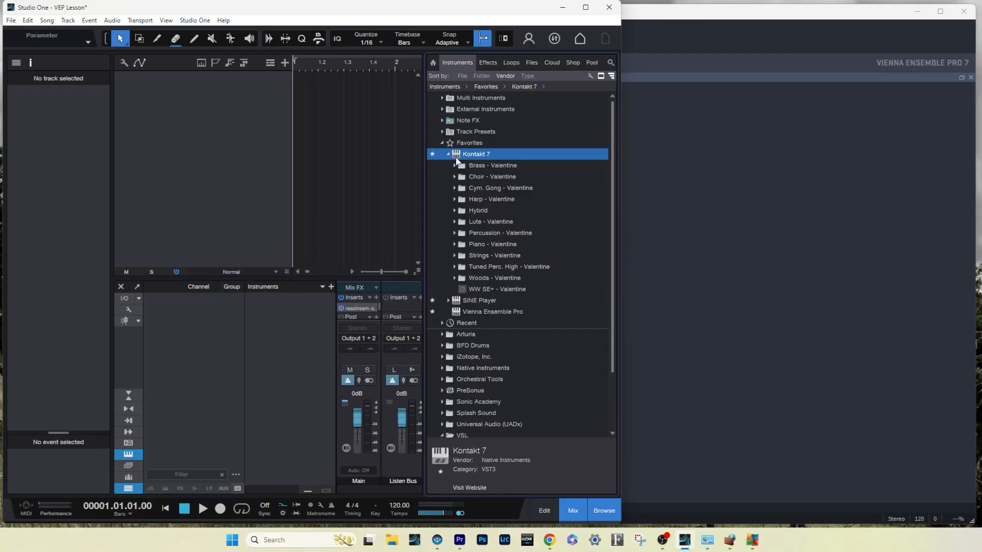
# Add a Kontakt 7 instrument track and load CineBrass patches 01 Trumpet Ensemble Articulations, 02 Trumpet Ensemble True Legato and 03 Trumpet Solo True Legato
pyautogui.moveTo(456, 156); pyautogui.dragTo(304, 108)
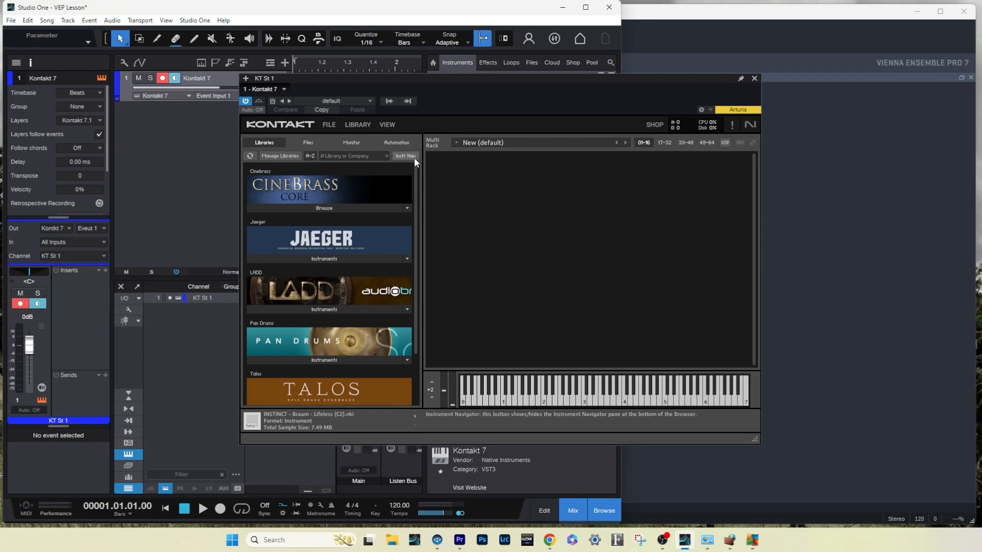
pyautogui.click(333, 207)
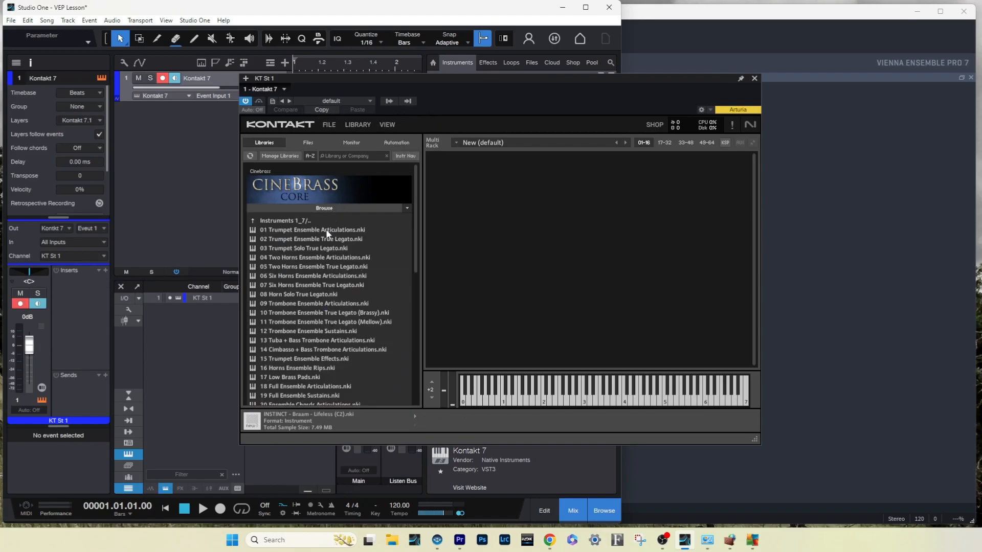
pyautogui.doubleClick(326, 229)
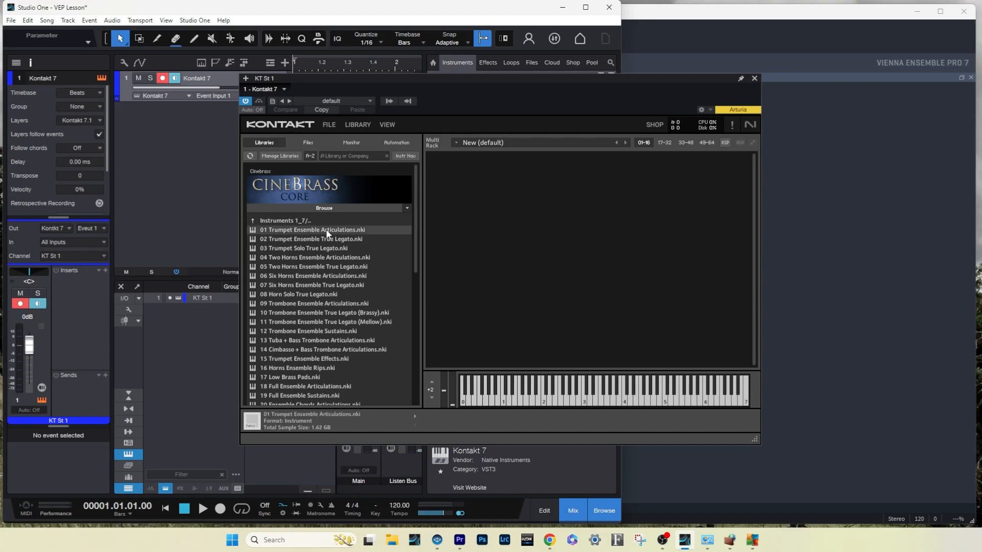
pyautogui.click(328, 249)
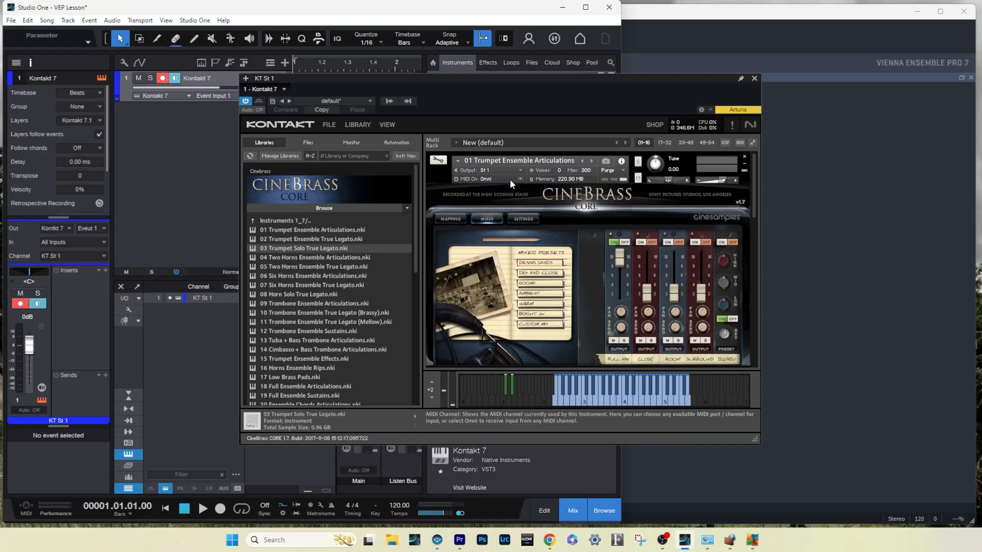
# Set the MIDI channel of 01 Trumpet Ensemble Articulations to [A] 1 and collapse the instrument
pyautogui.click(518, 179)
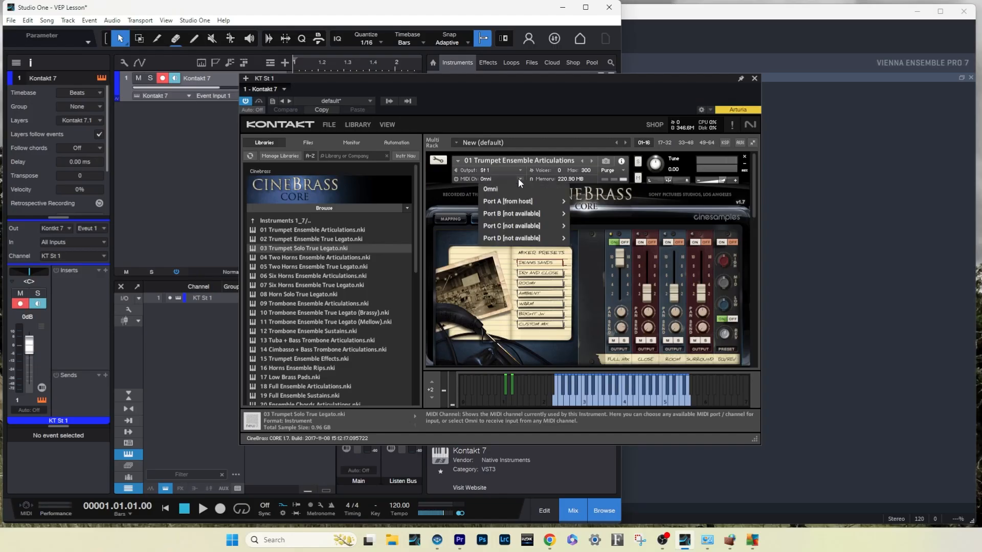
pyautogui.moveTo(538, 201)
pyautogui.click(582, 202)
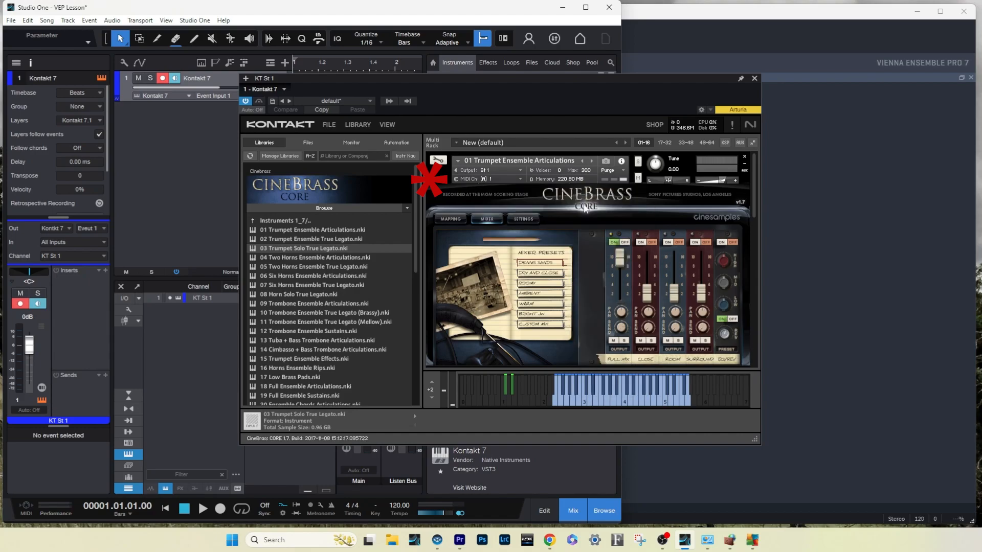
pyautogui.click(744, 164)
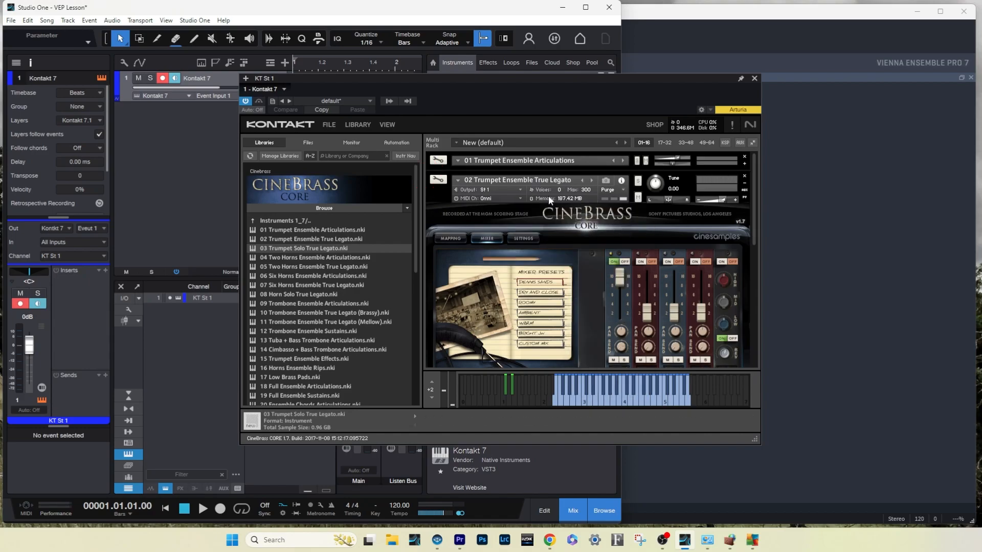
# Assign 02 Trumpet Ensemble True Legato its own output and Port A MIDI channel, and collapse the instrument
pyautogui.click(517, 189)
pyautogui.click(518, 229)
pyautogui.click(519, 199)
pyautogui.moveTo(520, 221)
pyautogui.click(590, 233)
pyautogui.click(744, 183)
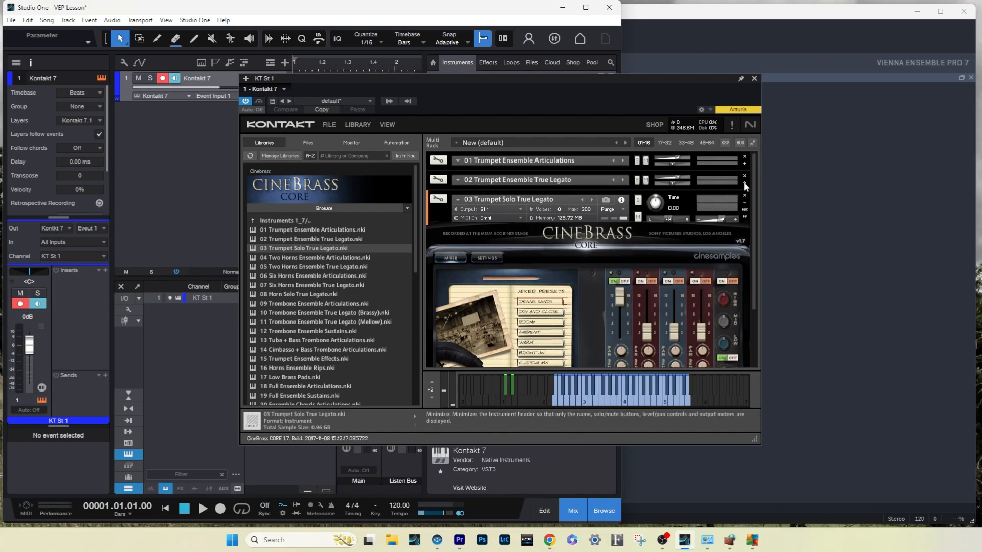
# Set 03 Trumpet Solo True Legato to output St 3 and MIDI channel [A] 3, and collapse the instrument
pyautogui.click(518, 210)
pyautogui.click(522, 259)
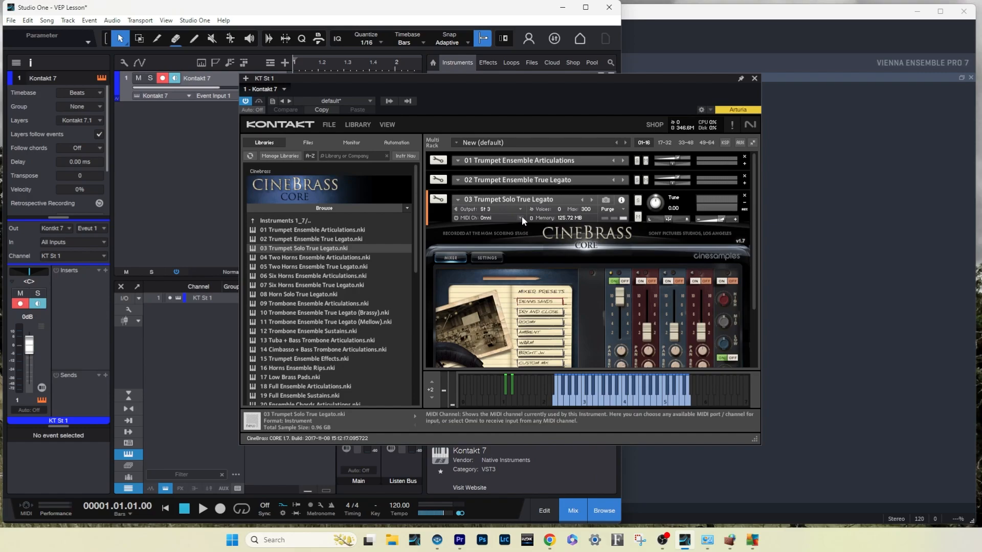
pyautogui.click(521, 217)
pyautogui.moveTo(524, 240)
pyautogui.click(581, 265)
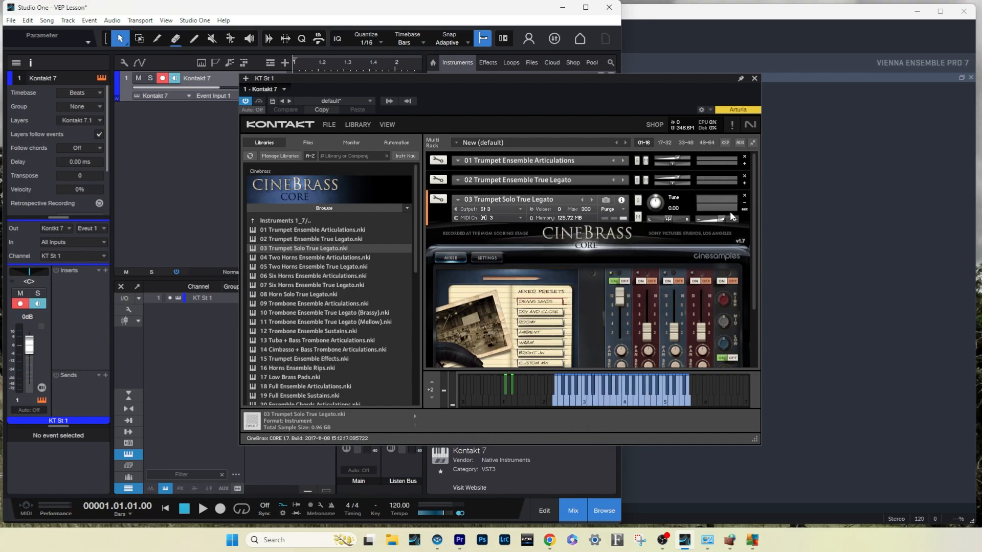
pyautogui.click(744, 202)
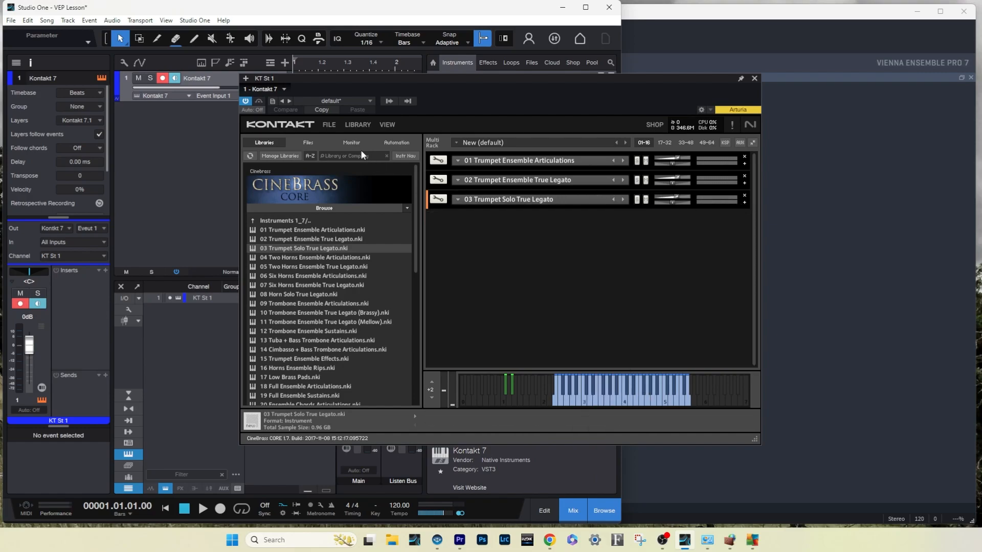
# Save the Kontakt multi as Trpt. 1 in the VEP Lesson folder's Kontakt Multis subfolder, replacing the existing file
pyautogui.click(336, 127)
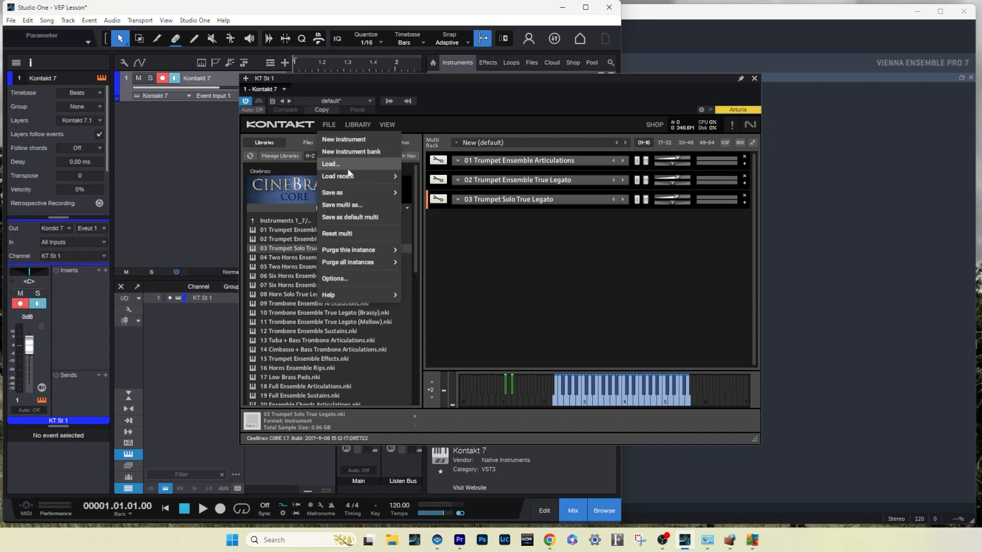
pyautogui.click(359, 205)
pyautogui.doubleClick(508, 142)
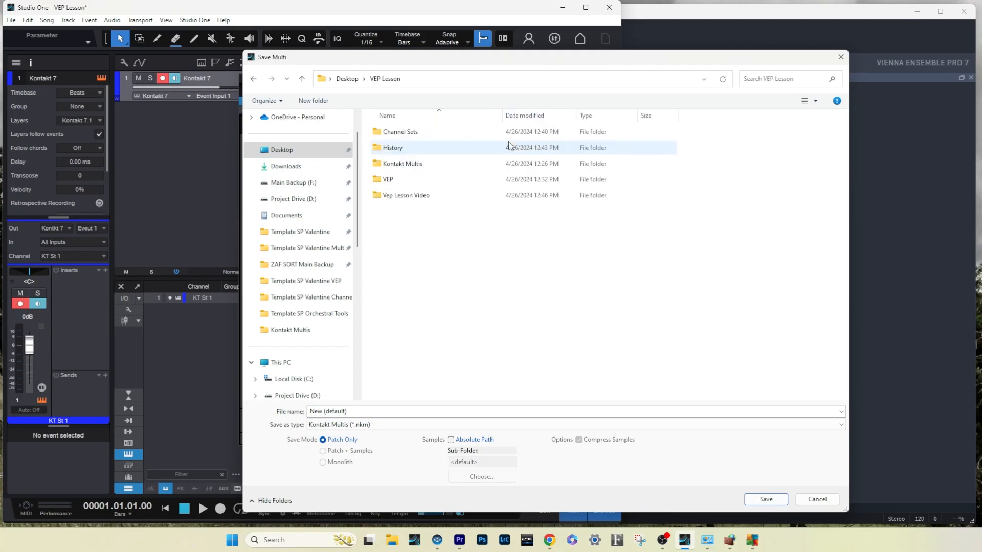
pyautogui.doubleClick(434, 165)
pyautogui.click(407, 148)
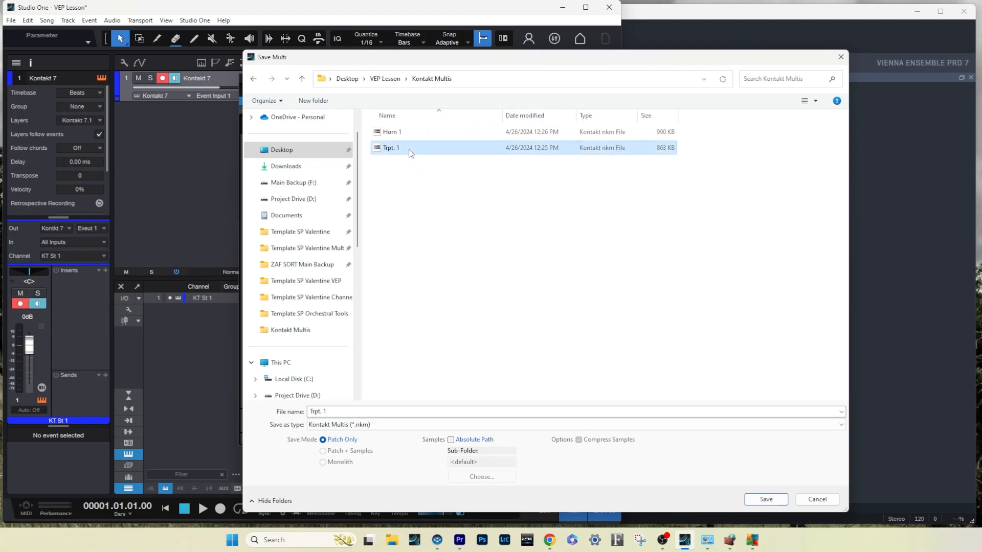
pyautogui.click(762, 500)
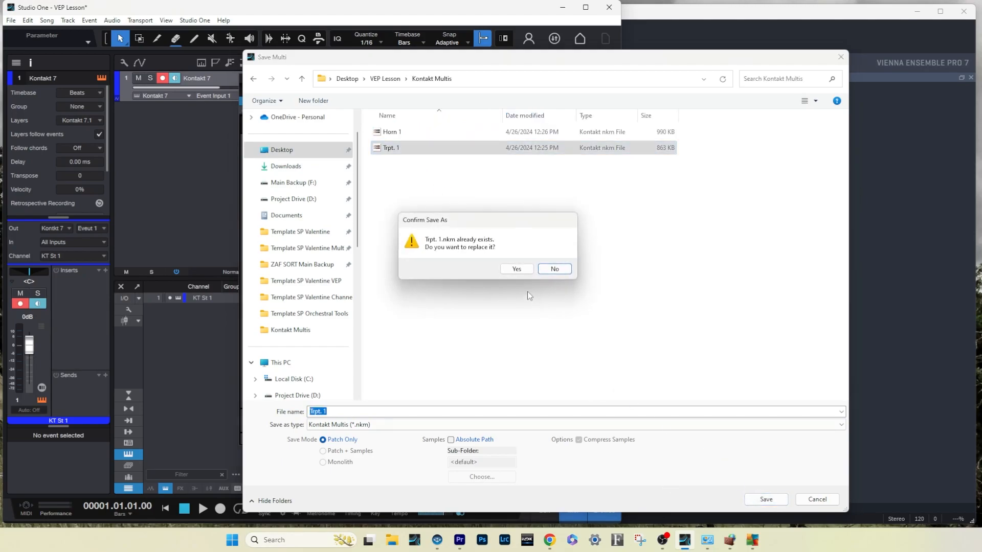
pyautogui.click(517, 269)
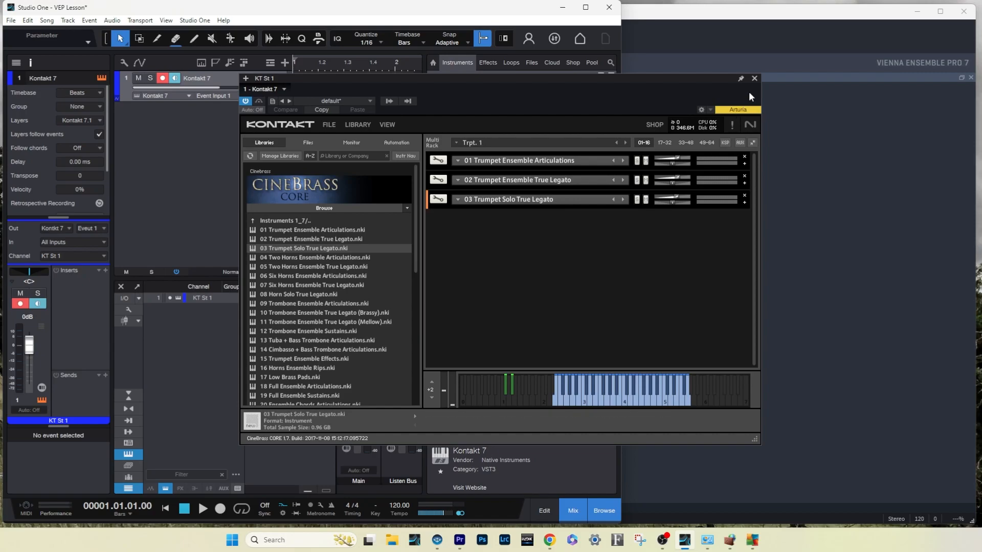
# Close the Kontakt window and add the favorite Vienna Ensemble Pro instrument as a new track below Kontakt 7
pyautogui.click(755, 77)
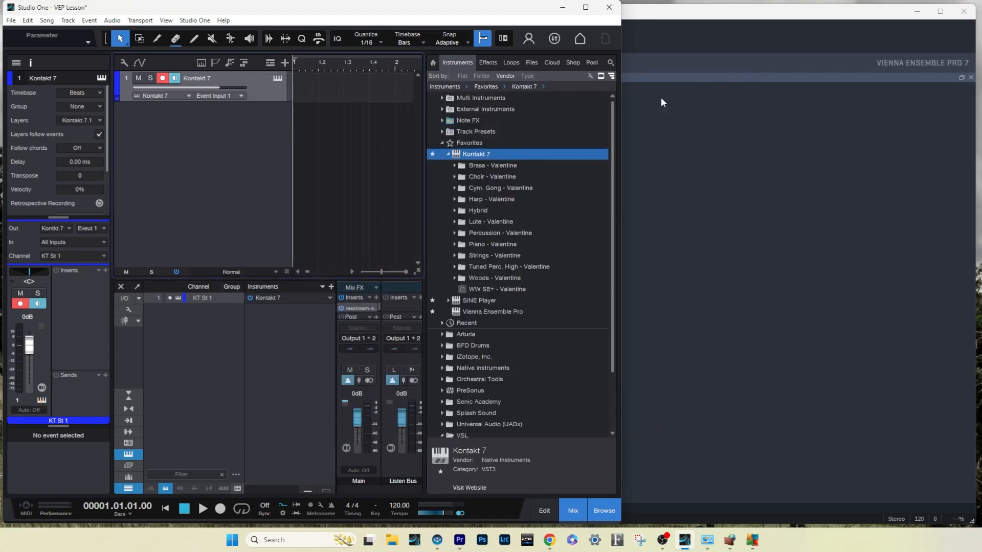
pyautogui.click(448, 155)
pyautogui.moveTo(458, 178); pyautogui.dragTo(343, 138)
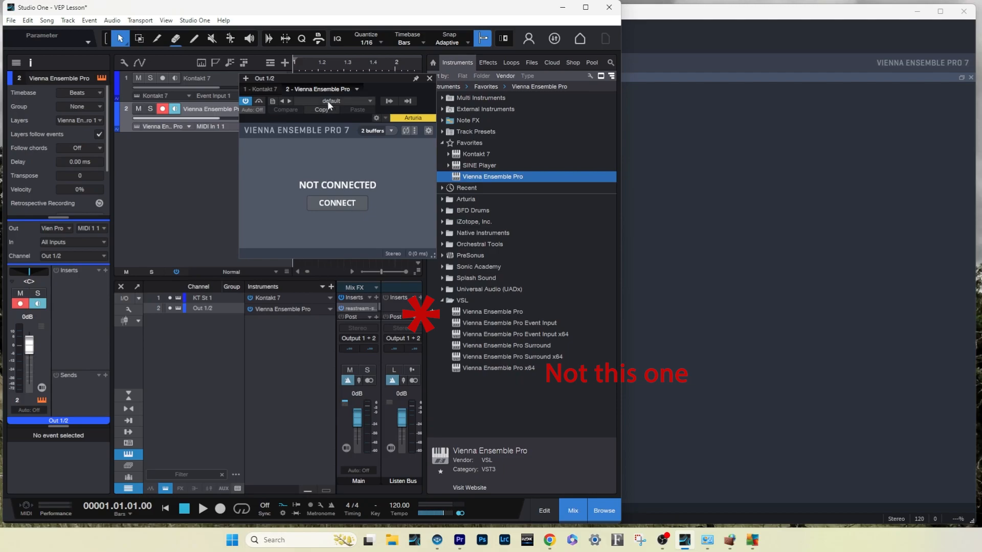
# Rename the Vienna Ensemble Pro instrument device to "01 Trpt. VEP"
pyautogui.click(356, 89)
pyautogui.click(350, 103)
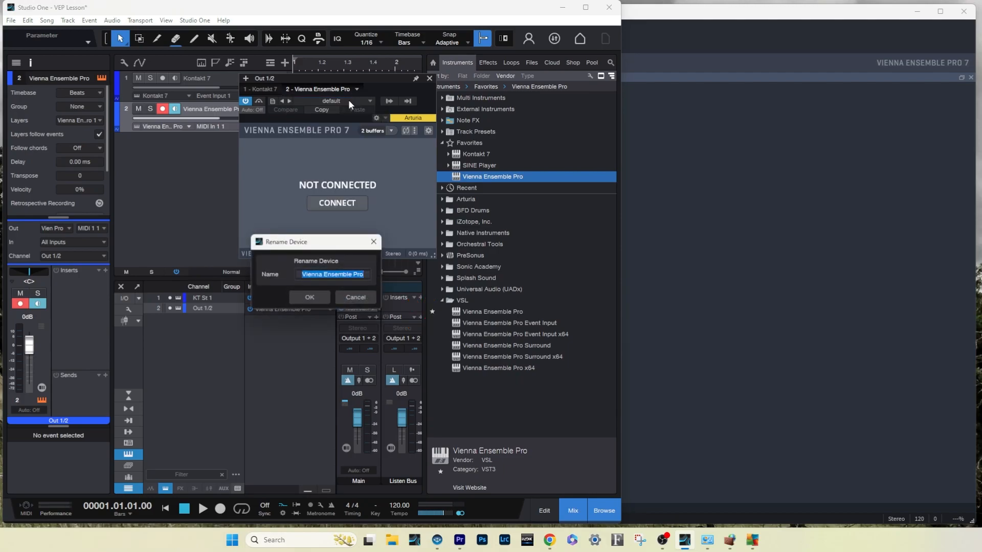
pyautogui.write('01 Trpt. VEP')
pyautogui.press('Return')
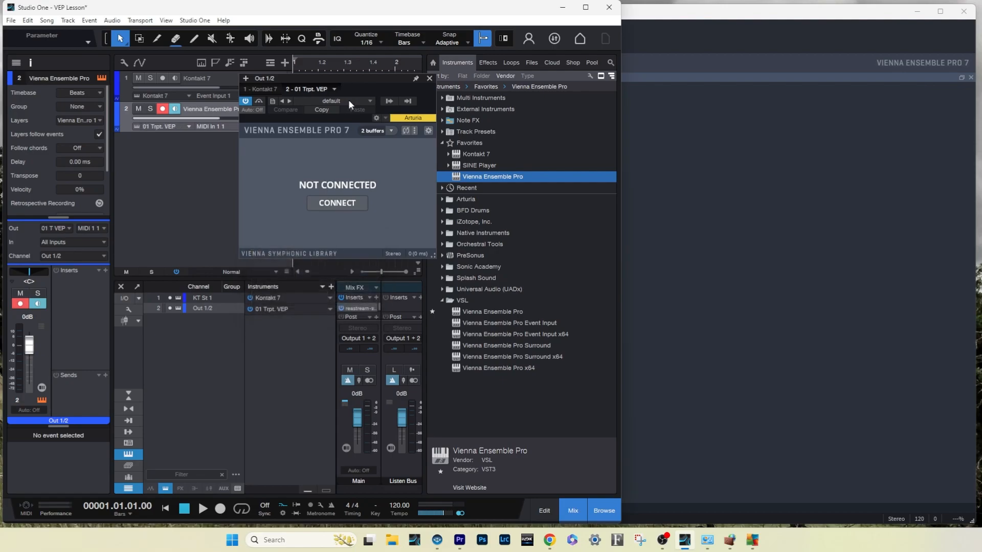
# Switch to Vienna Ensemble Pro Server and insert a Kontakt 7 plugin channel in the Untitled instance
pyautogui.click(628, 146)
pyautogui.click(221, 43)
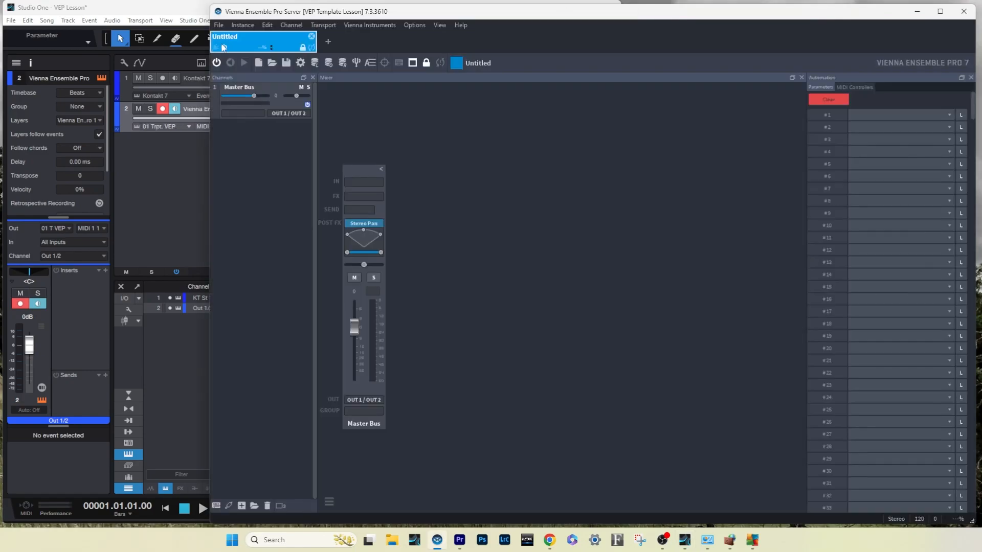
pyautogui.rightClick(270, 163)
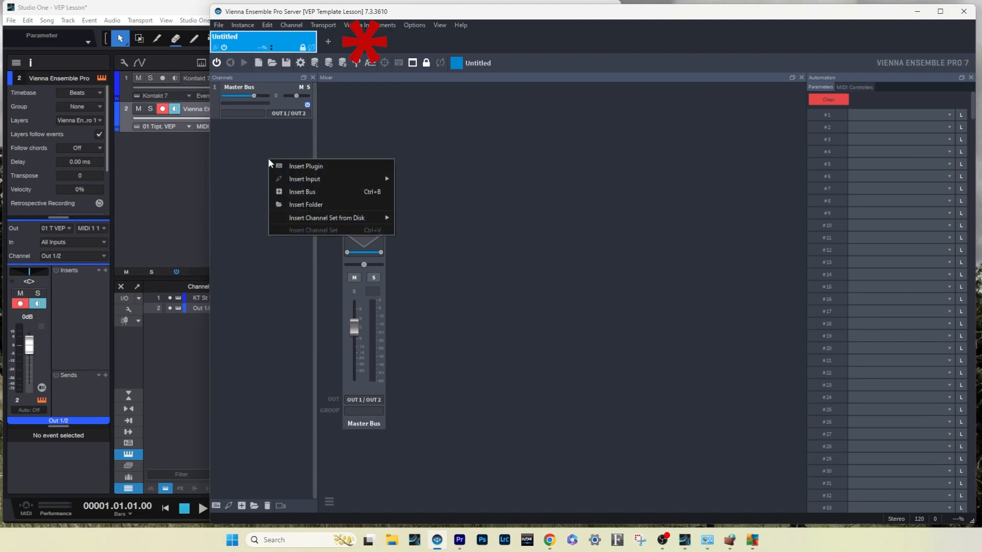
pyautogui.click(308, 167)
pyautogui.doubleClick(374, 220)
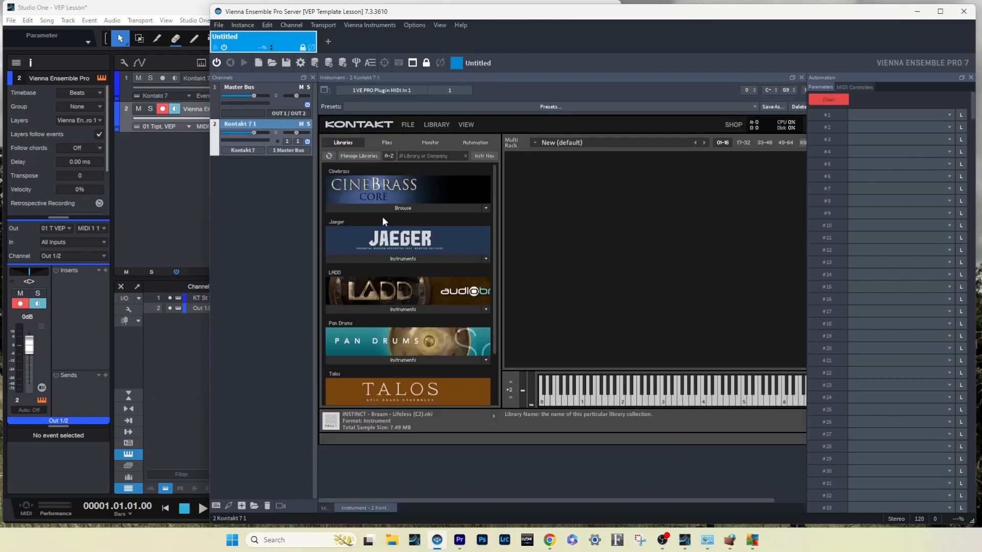
# Load the recently saved Trpt. 1.nkm multi into the server's Kontakt 7 plugin
pyautogui.click(401, 208)
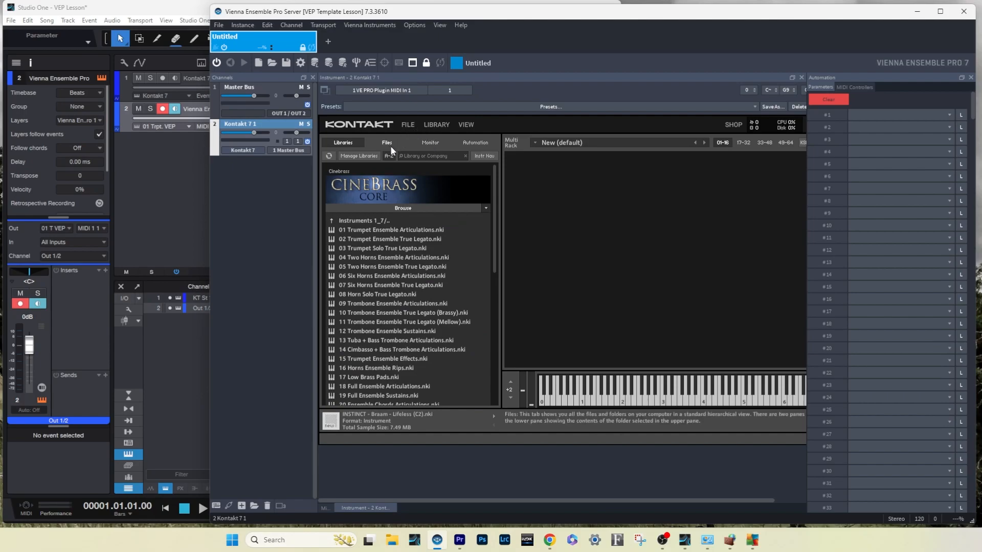
pyautogui.click(407, 125)
pyautogui.moveTo(440, 179)
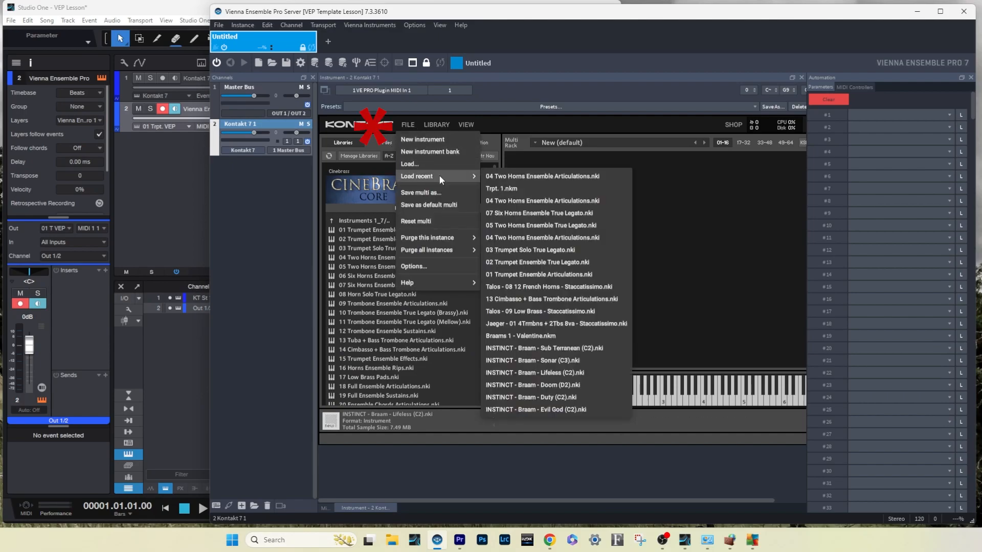
pyautogui.click(499, 189)
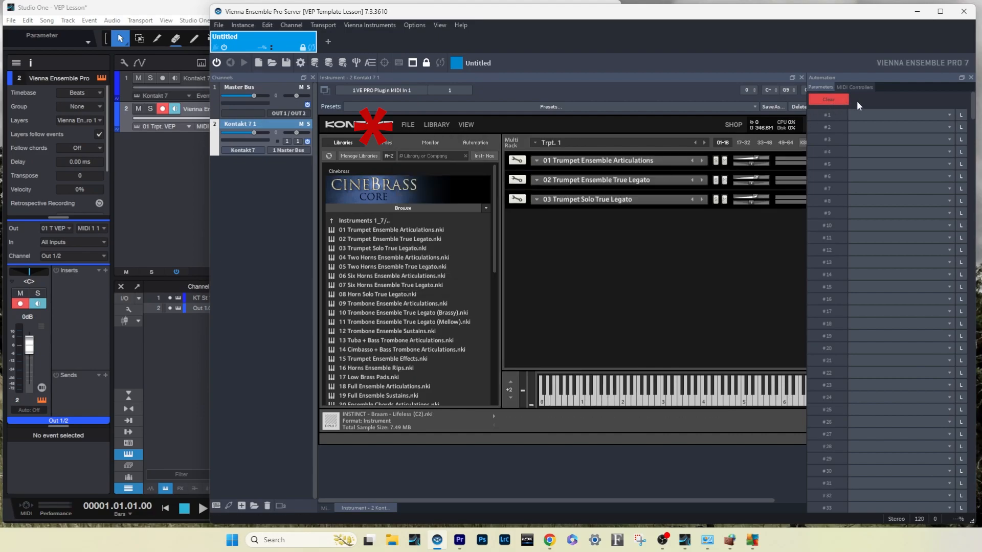
# Close the automation pane and expand and collapse each of the three trumpet patches in turn to check their settings
pyautogui.click(971, 78)
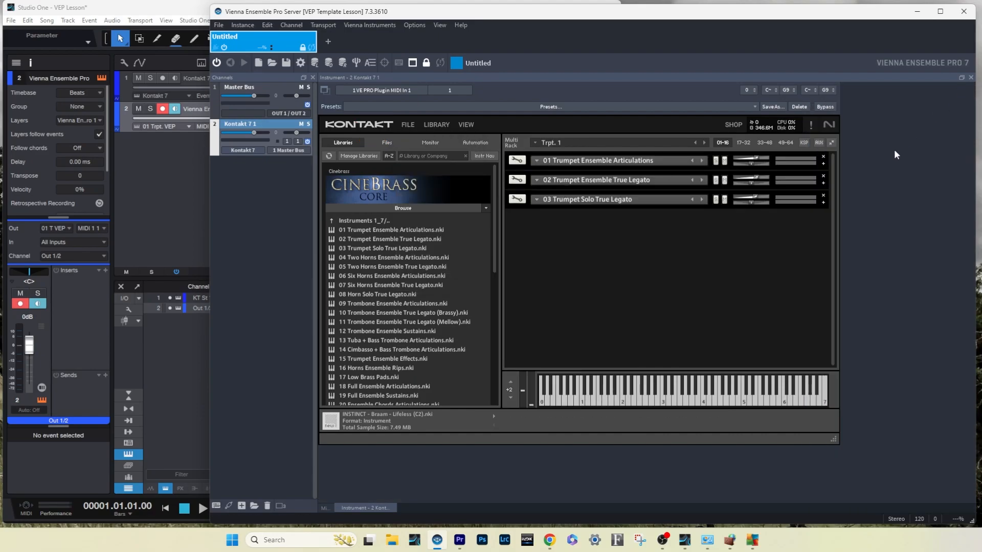
pyautogui.click(824, 164)
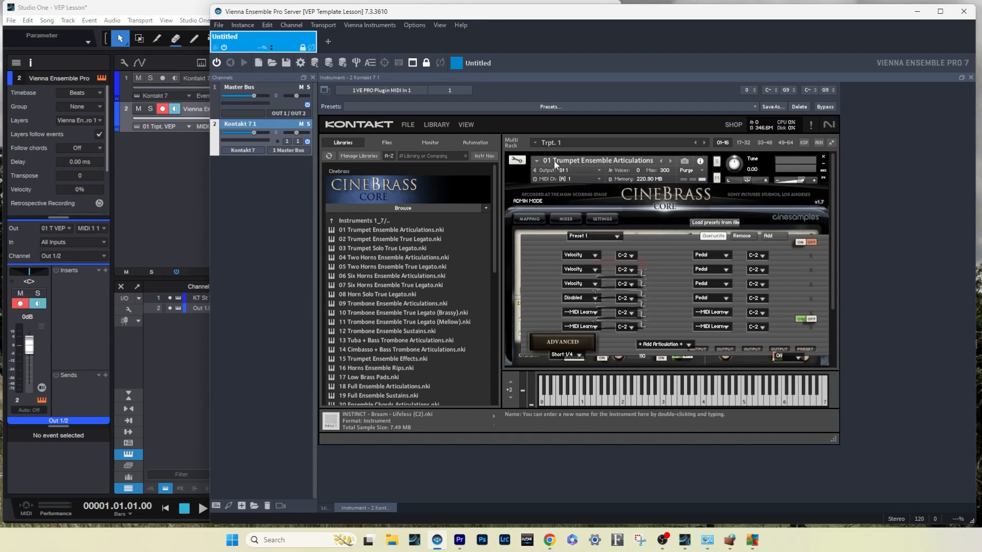
pyautogui.click(823, 164)
pyautogui.click(823, 183)
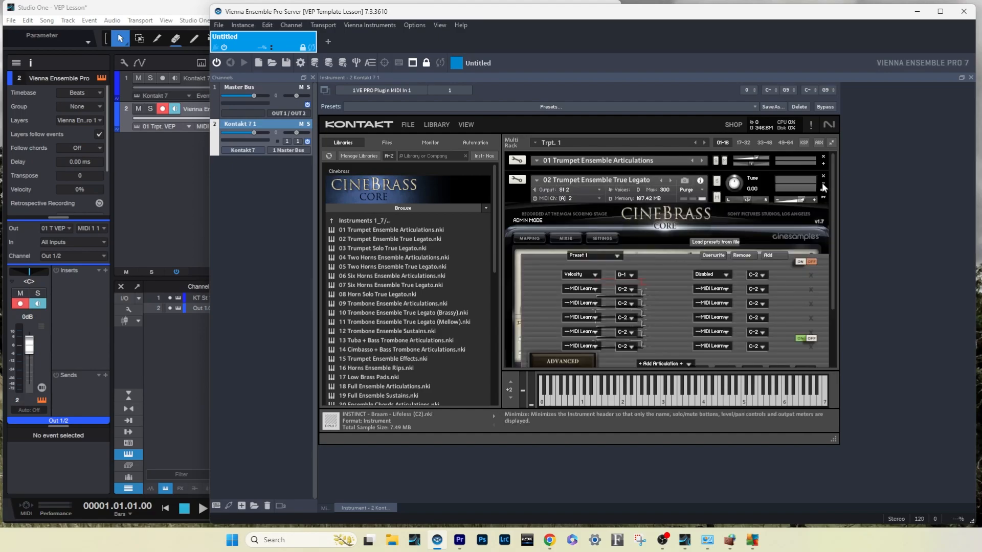
pyautogui.click(824, 183)
pyautogui.click(824, 199)
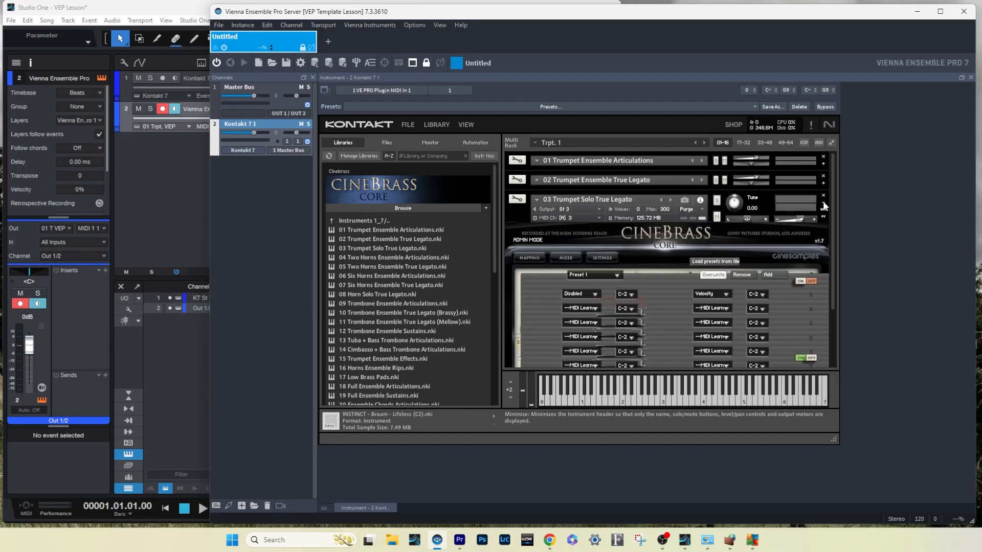
pyautogui.click(824, 199)
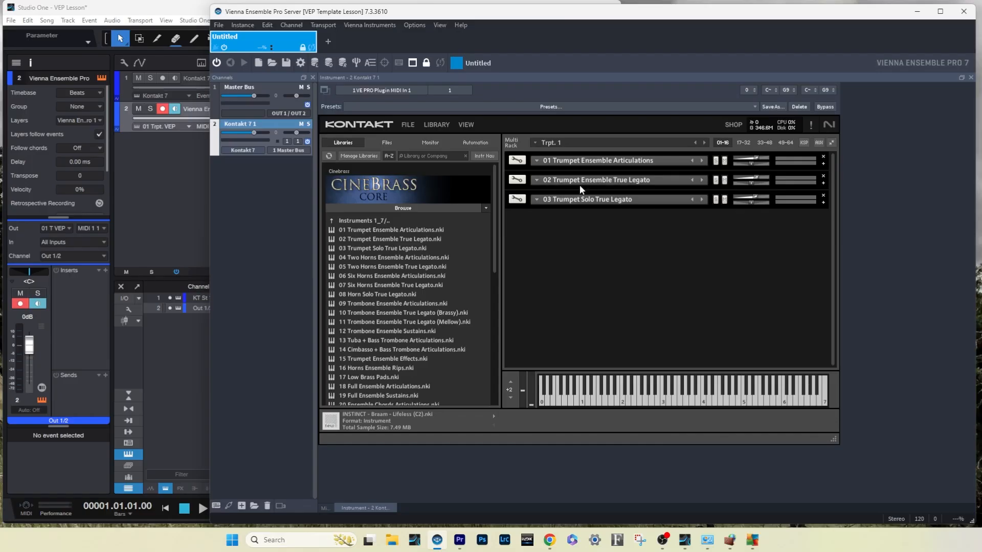
# Set the Kontakt 7 channel's MIDI input to VE PRO Plugin MIDI In 1 with all MIDI channels received
pyautogui.click(452, 90)
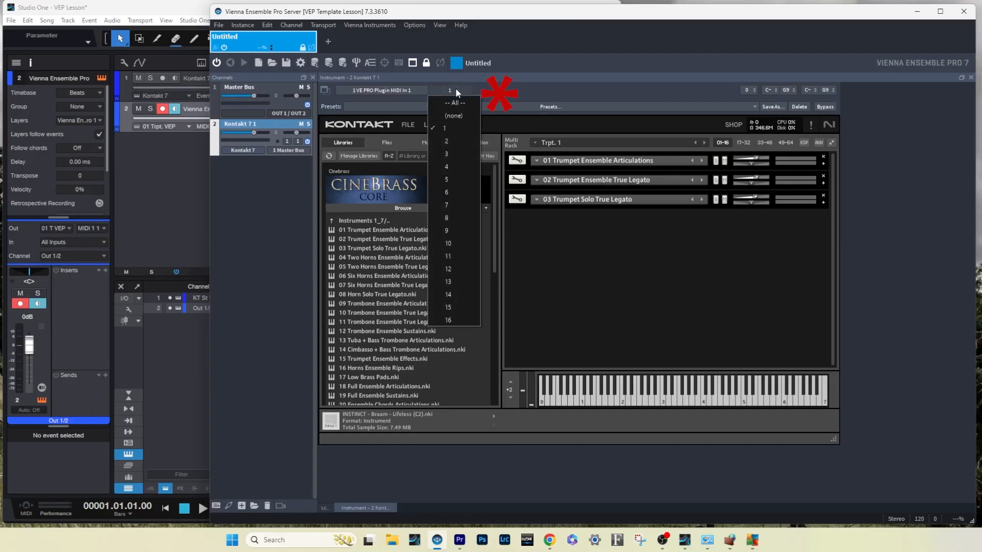
pyautogui.click(456, 91)
pyautogui.click(453, 90)
pyautogui.click(461, 105)
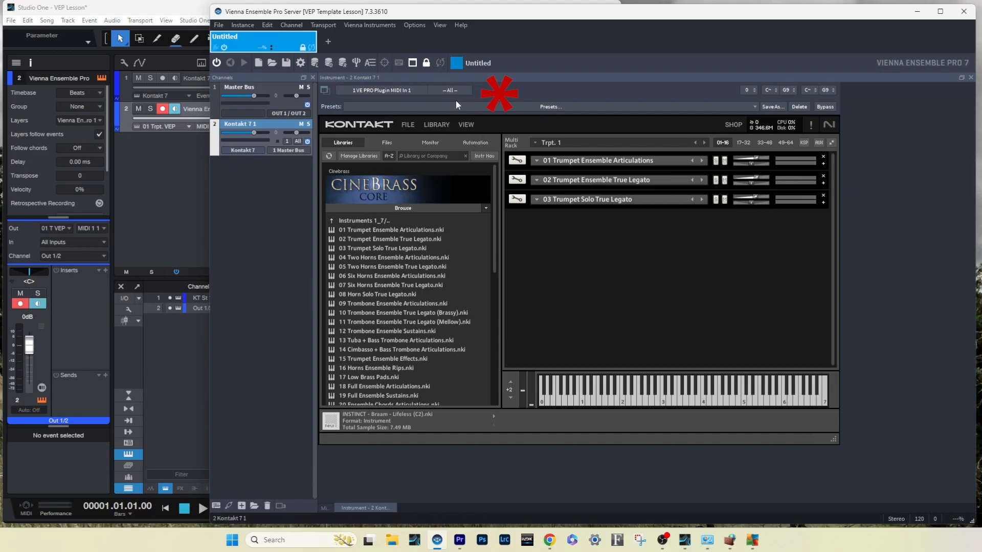
pyautogui.click(419, 92)
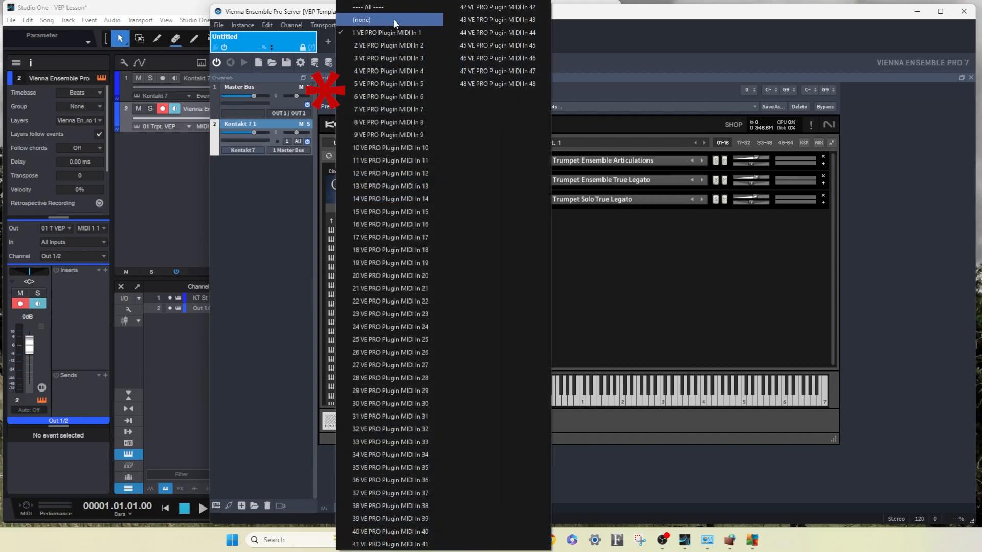
pyautogui.click(384, 34)
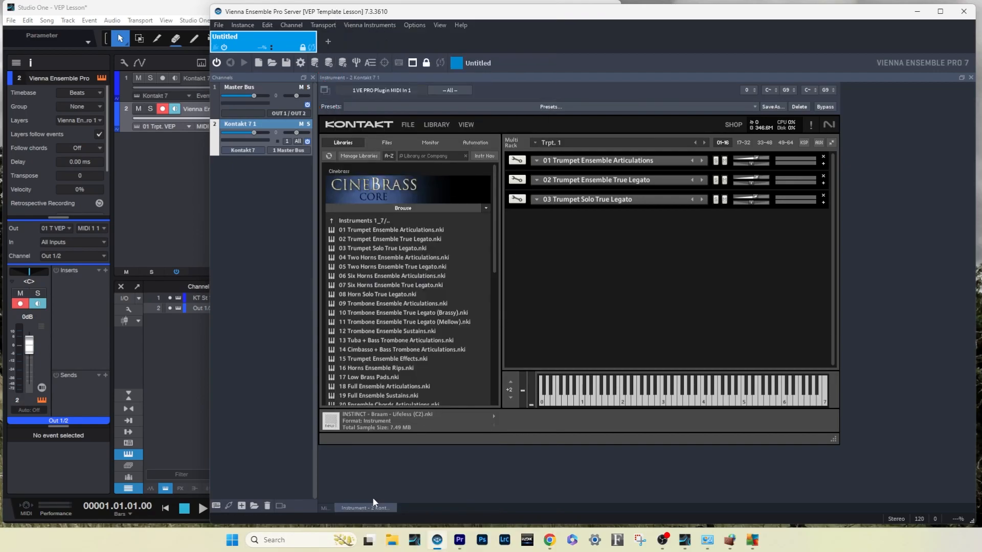
pyautogui.scroll(-1, 467, 90)
pyautogui.click(466, 90)
pyautogui.click(461, 104)
pyautogui.click(412, 91)
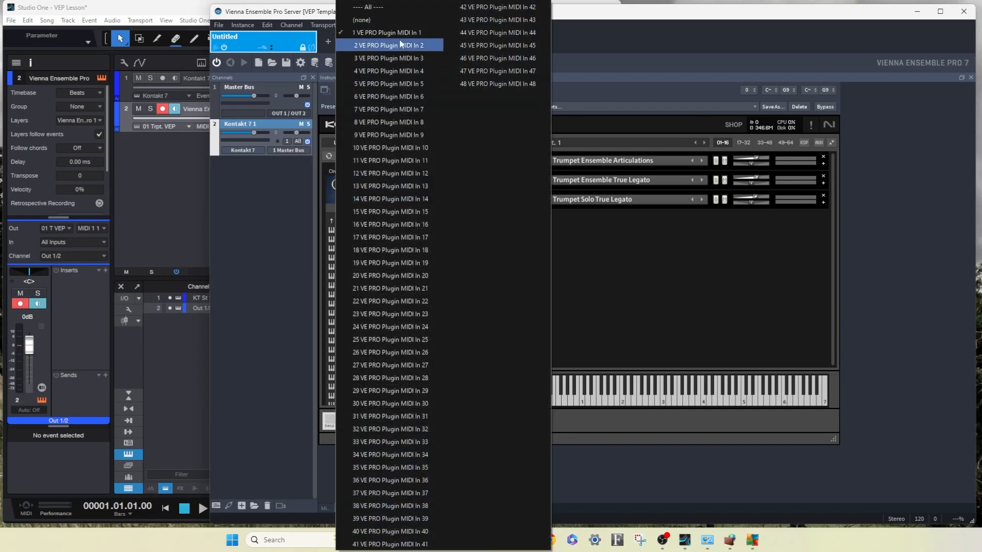
pyautogui.click(385, 33)
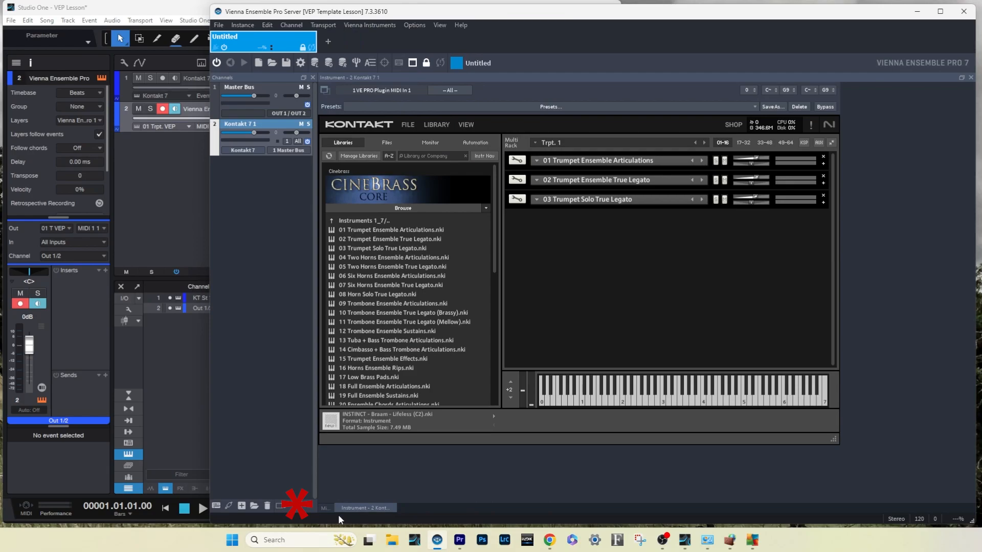
# Show the mixer and add two auxiliary output channels to the Kontakt 7 instrument channel
pyautogui.click(325, 507)
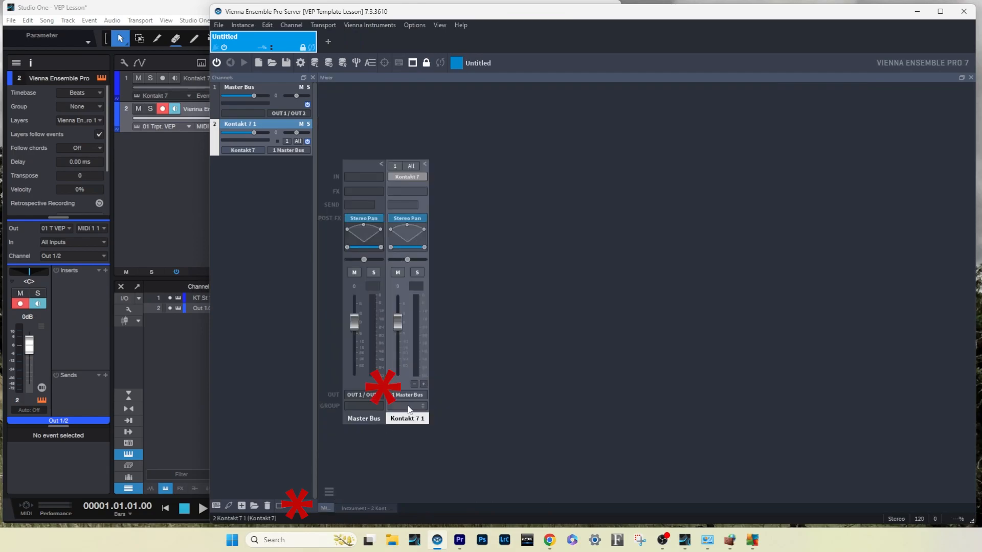
pyautogui.click(424, 384)
pyautogui.click(424, 384)
# Route the main Kontakt 7 1 channel to OUT 1 / OUT 2
pyautogui.click(423, 396)
pyautogui.moveTo(445, 432)
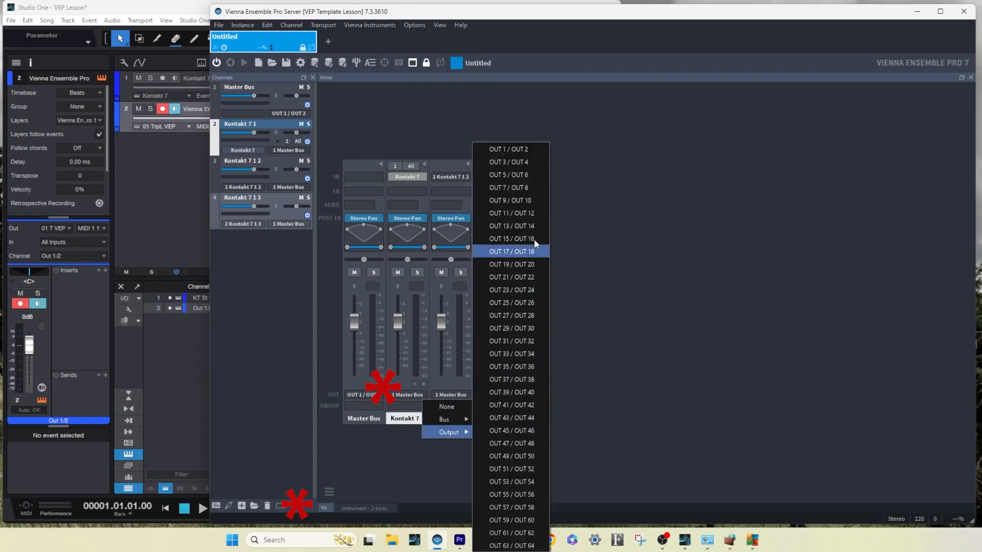
pyautogui.click(512, 149)
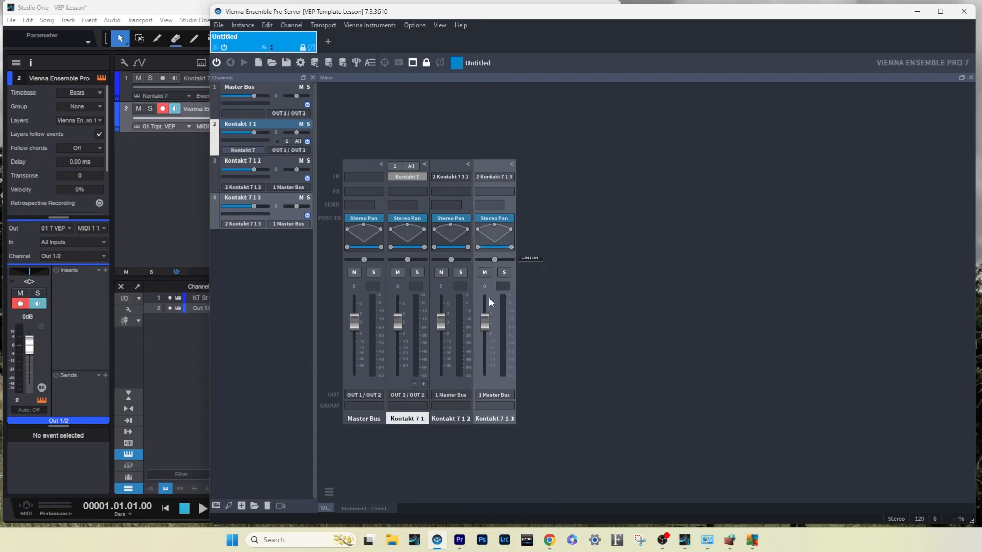
pyautogui.click(468, 396)
pyautogui.moveTo(491, 432)
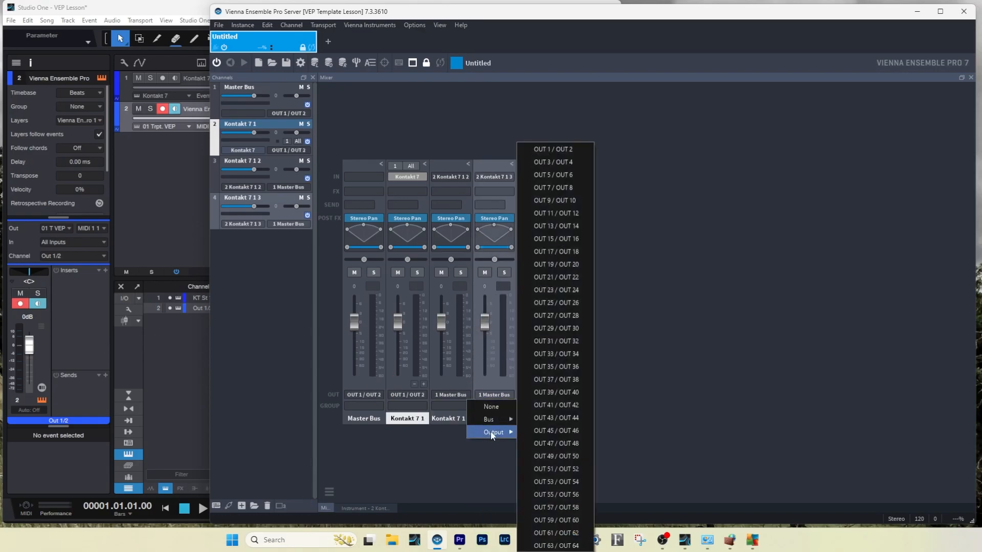
pyautogui.click(583, 149)
pyautogui.click(511, 399)
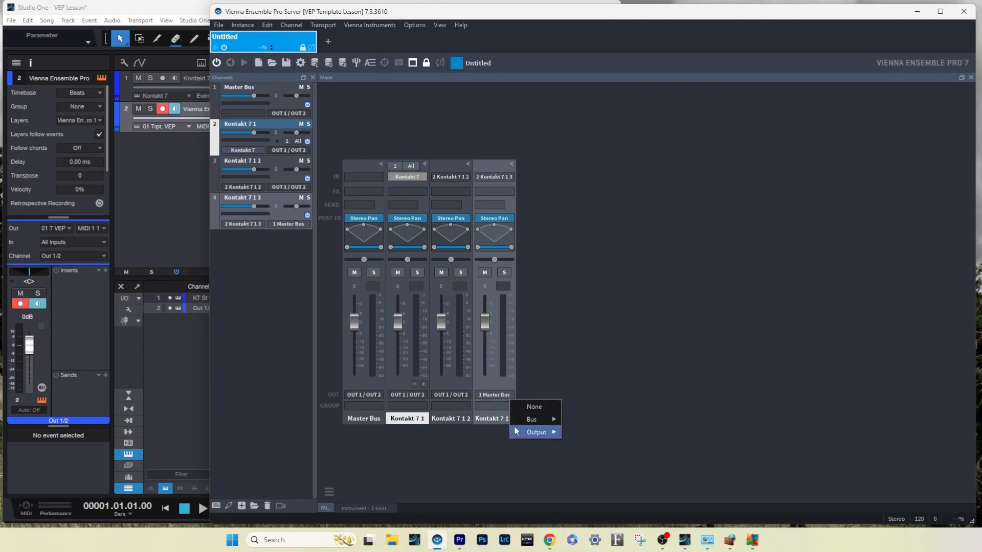
# Route the Kontakt 7 1 2 channel to OUT 3 / OUT 4 and the Kontakt 7 1 3 channel to OUT 5 / OUT 6
pyautogui.click(469, 398)
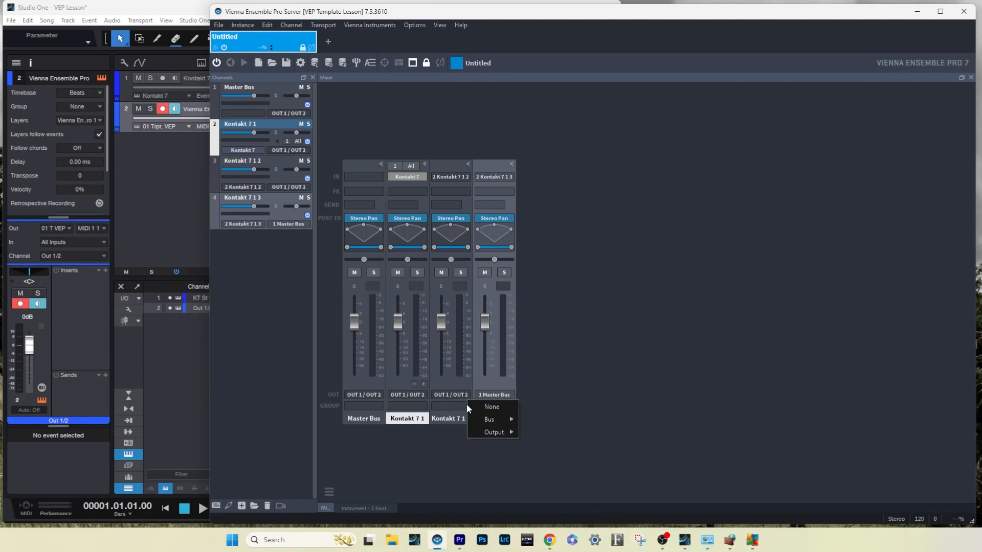
pyautogui.moveTo(493, 432)
pyautogui.click(567, 167)
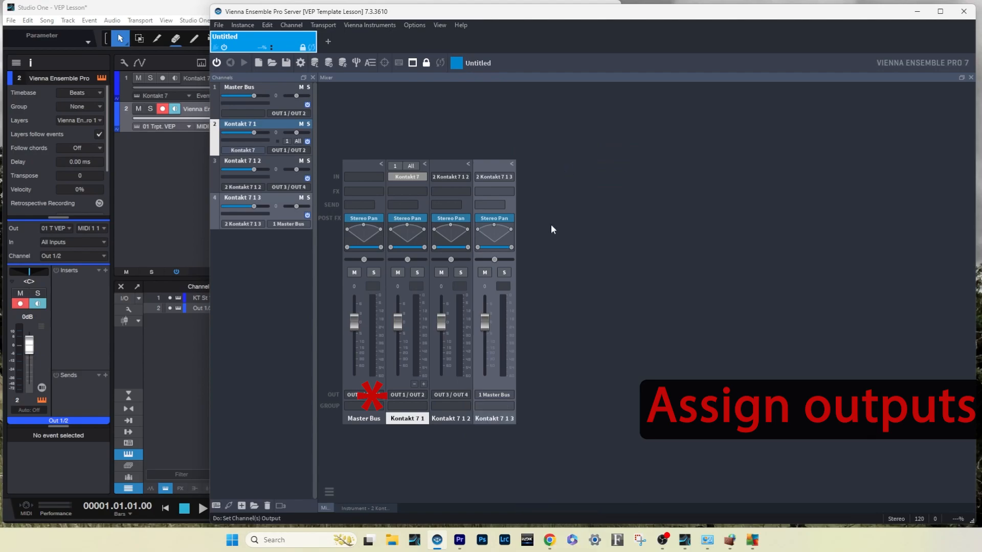
pyautogui.click(510, 399)
pyautogui.moveTo(566, 420)
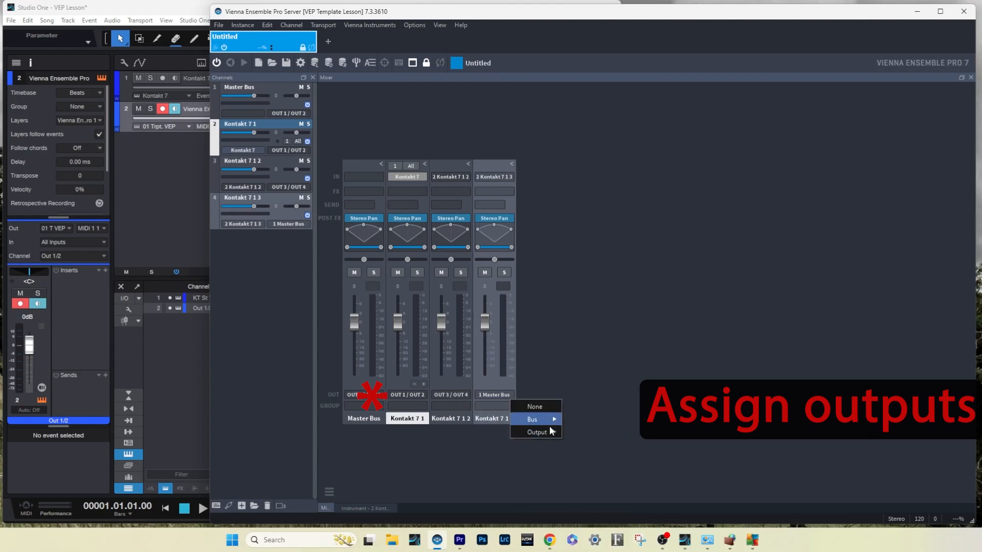
pyautogui.click(612, 175)
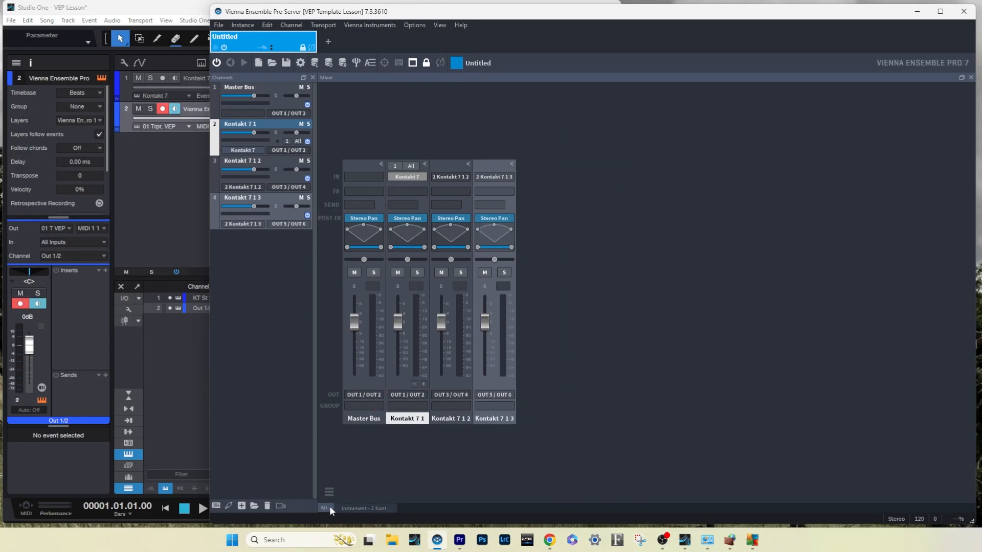
# Rename the three Kontakt channels "Trpt. Ens. Art.", "Trpt. Ens. Leg." and "Trpt. Leg. a1" in order
pyautogui.click(407, 177)
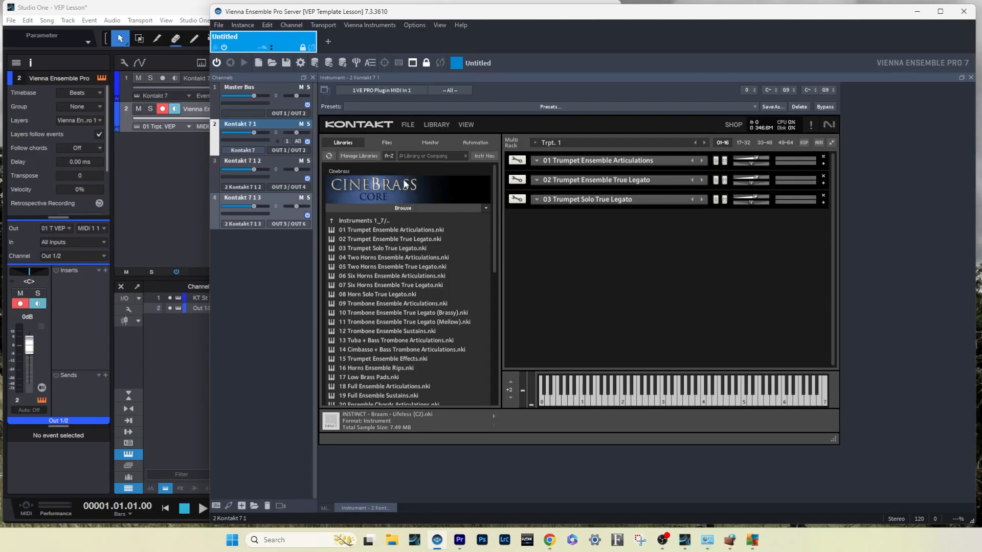
pyautogui.write('Trpt.')
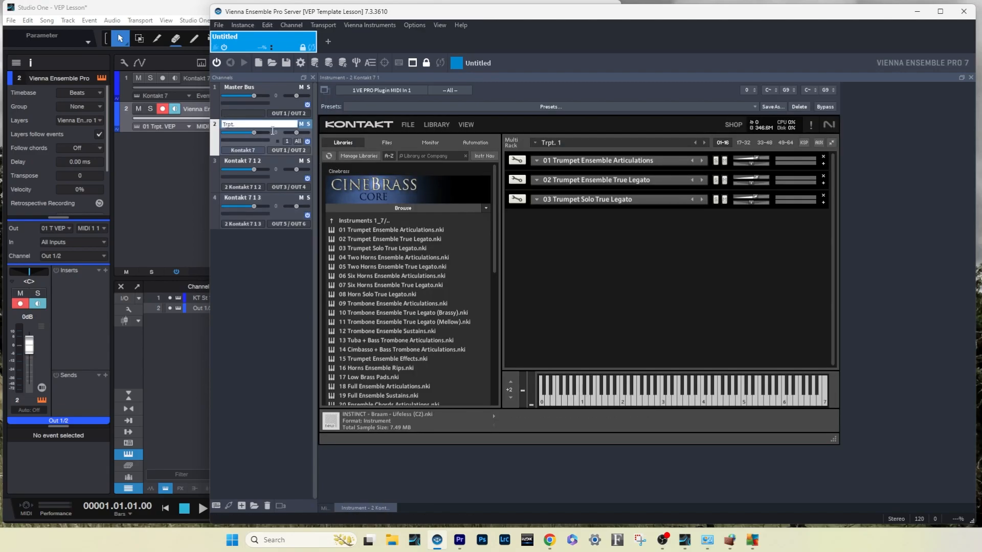
pyautogui.write(' Ens. Art.')
pyautogui.press('Tab')
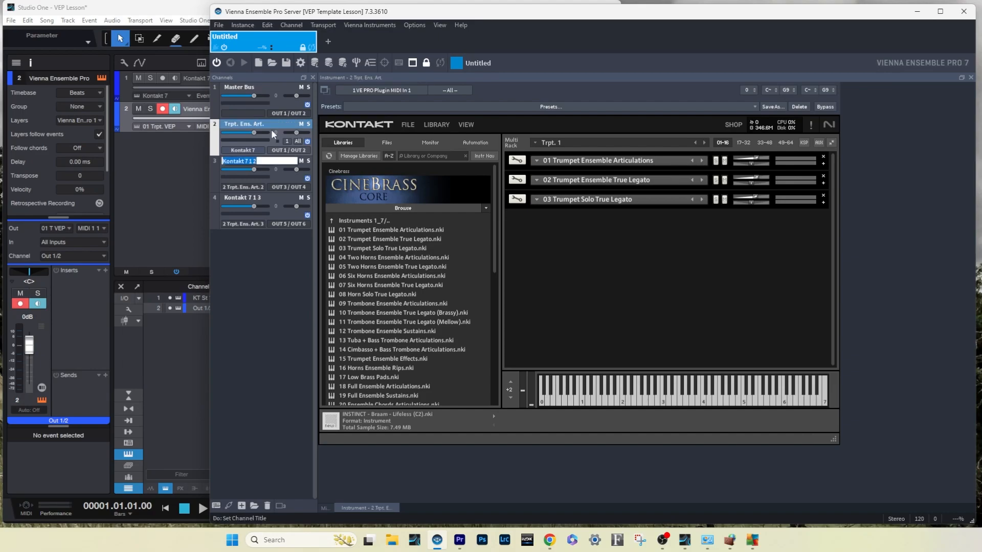
pyautogui.write('Trpt. Ens. Leg.')
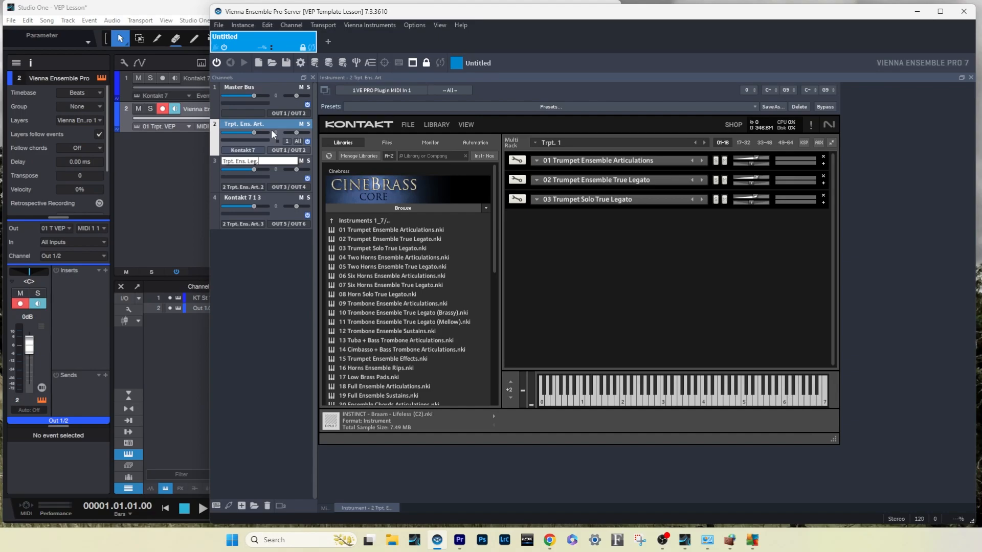
pyautogui.press('Tab')
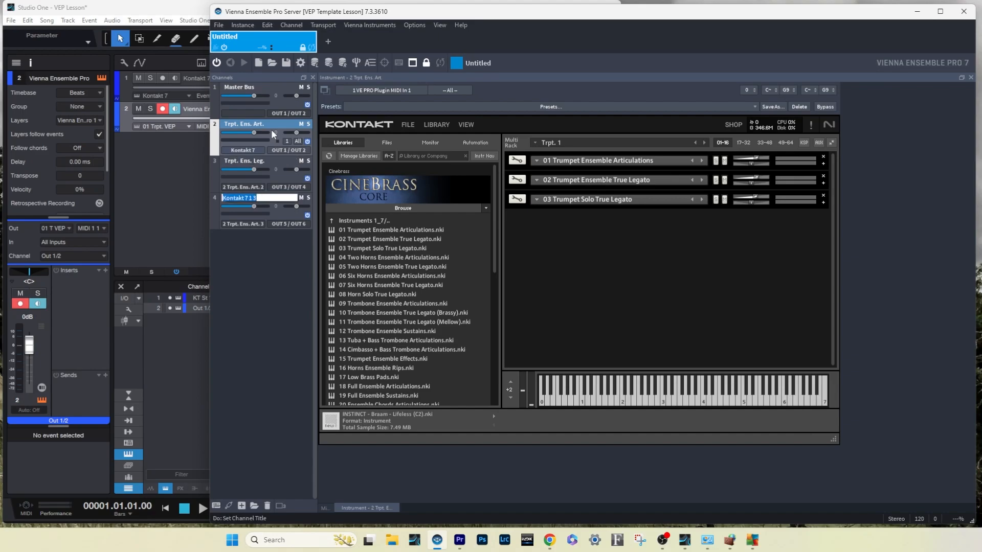
pyautogui.write('Trpt. Leg. a1')
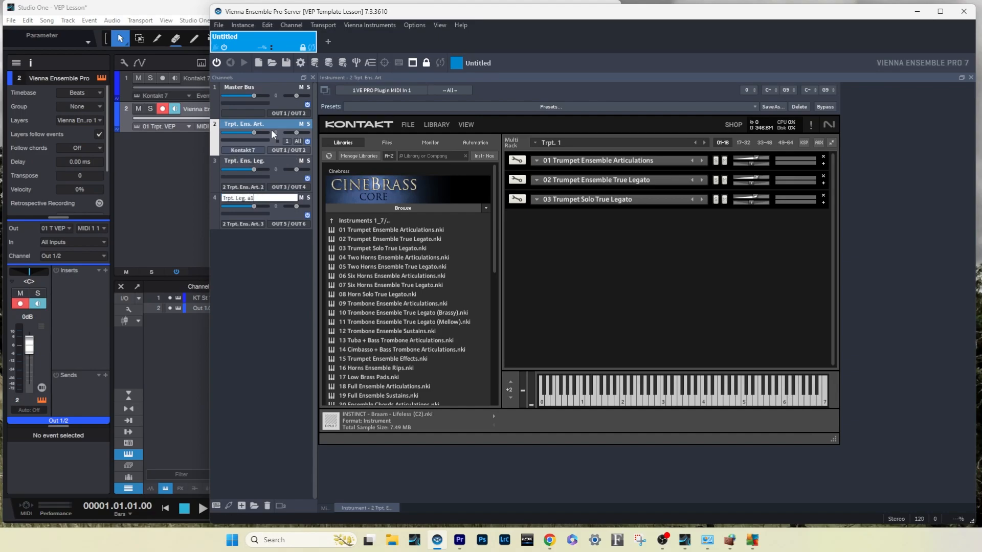
pyautogui.press('Return')
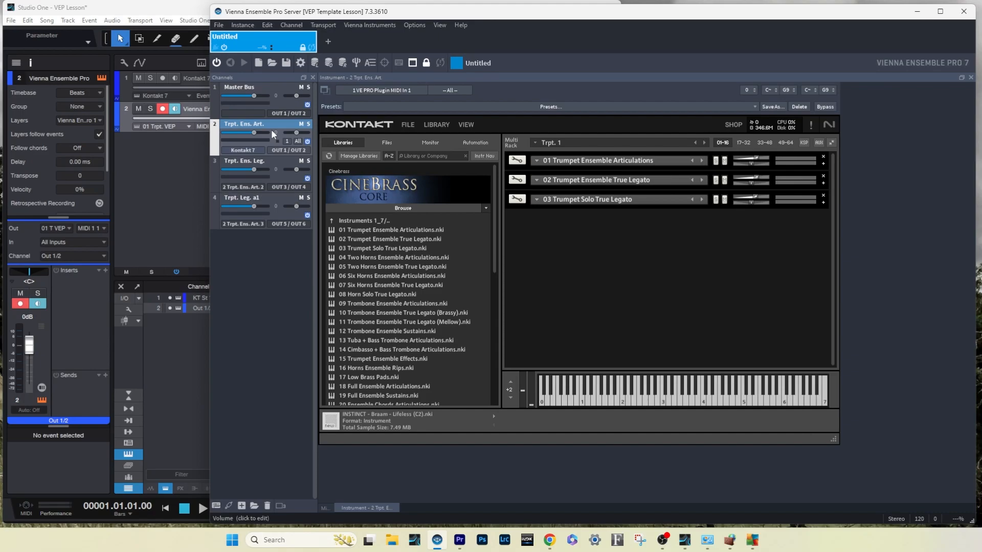
# Insert a folder in the mixer and place it between the Master Bus and the Trpt. Ens. Art. channel
pyautogui.click(324, 508)
pyautogui.rightClick(394, 388)
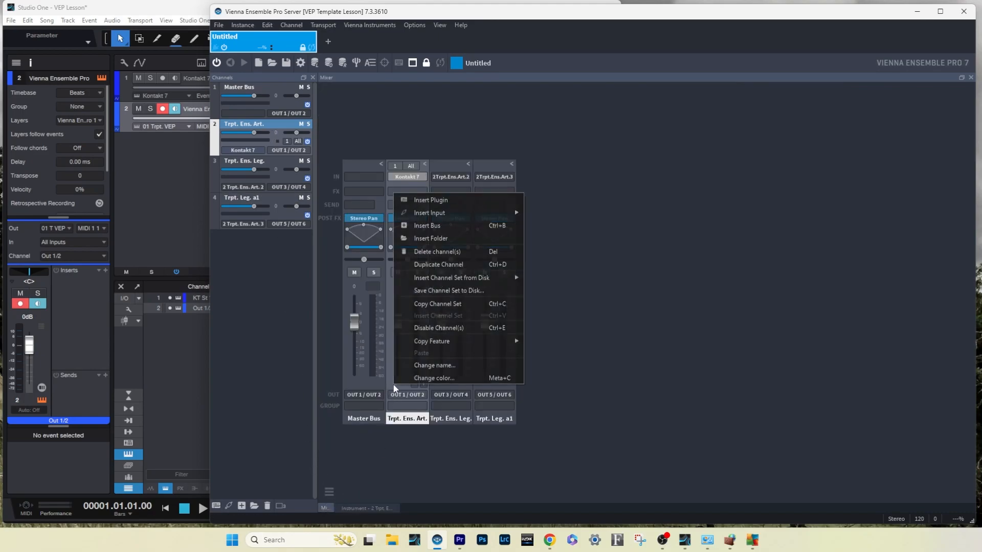
pyautogui.click(423, 239)
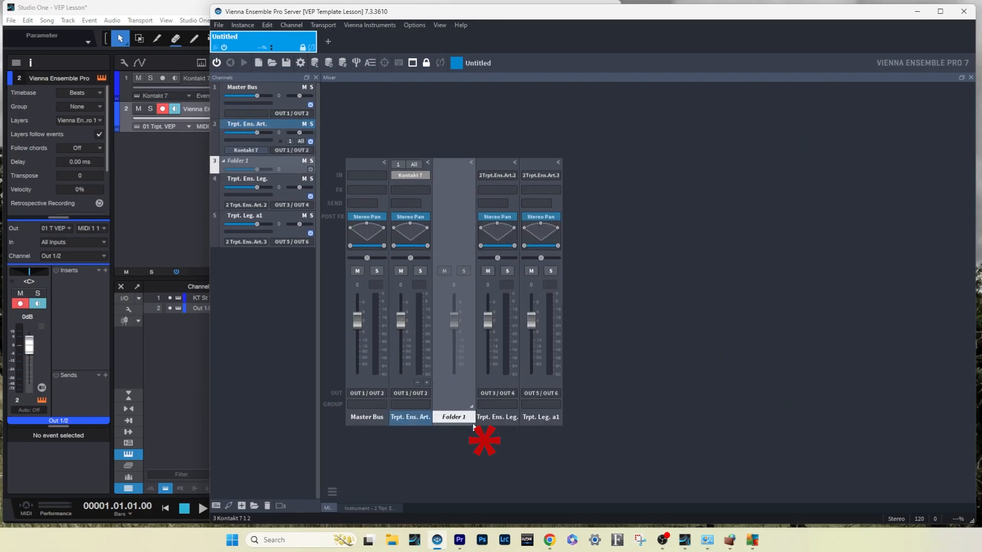
pyautogui.moveTo(473, 428); pyautogui.dragTo(396, 428)
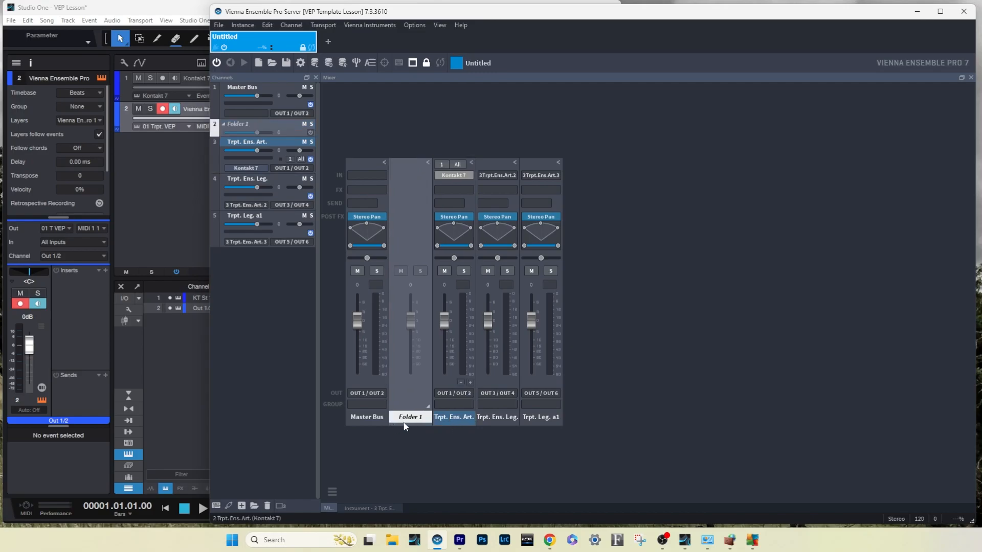
# Select the three trumpet channels and move them into the new folder
pyautogui.click(466, 387)
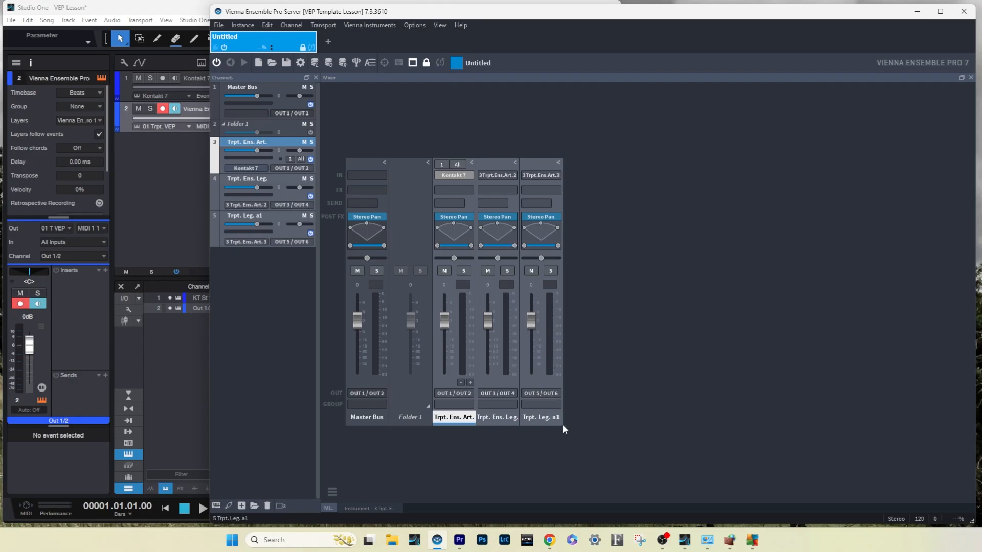
pyautogui.moveTo(563, 427); pyautogui.dragTo(425, 387)
pyautogui.hotkey('ctrl', 's')
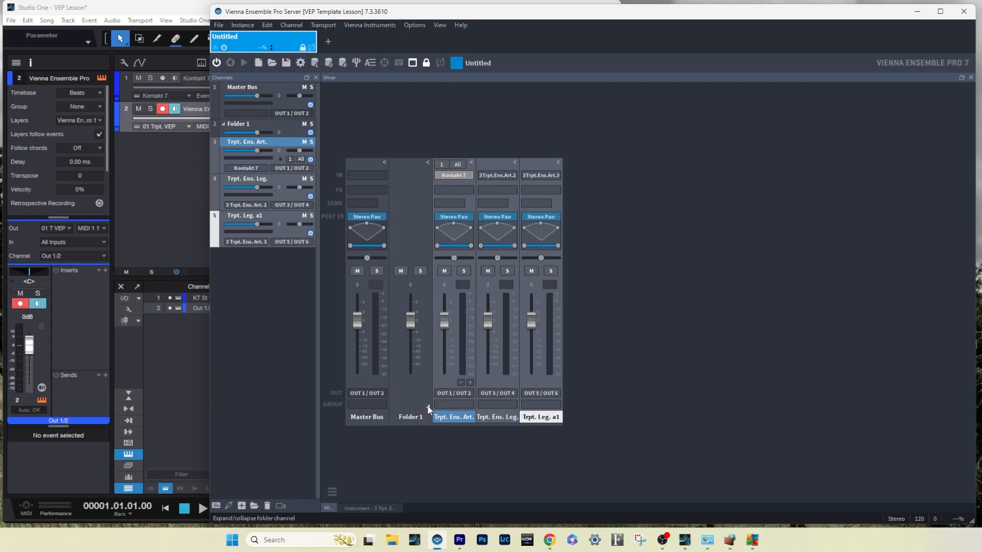
# Rename the trumpet channels' folder to "Trpt."
pyautogui.rightClick(414, 417)
pyautogui.click(444, 399)
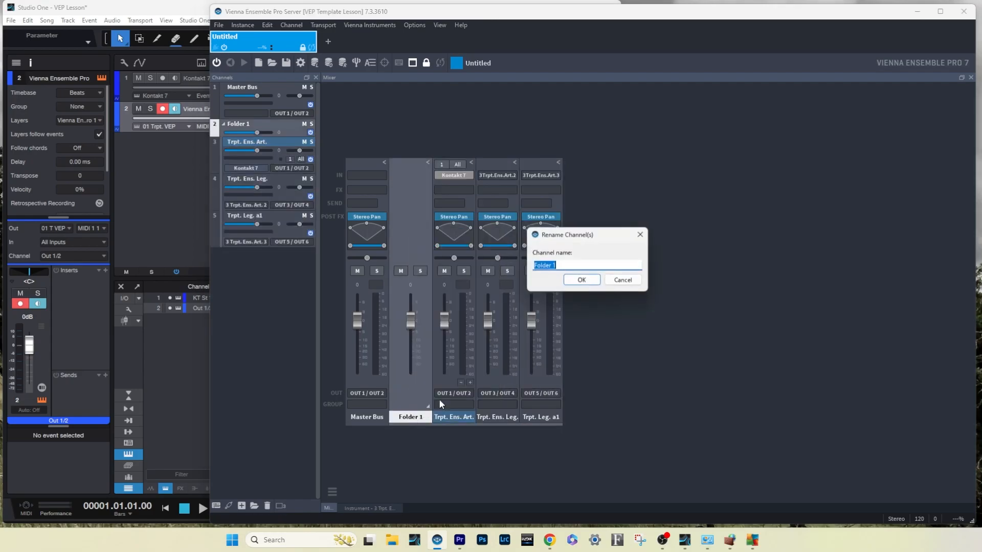
pyautogui.write('Trpt.')
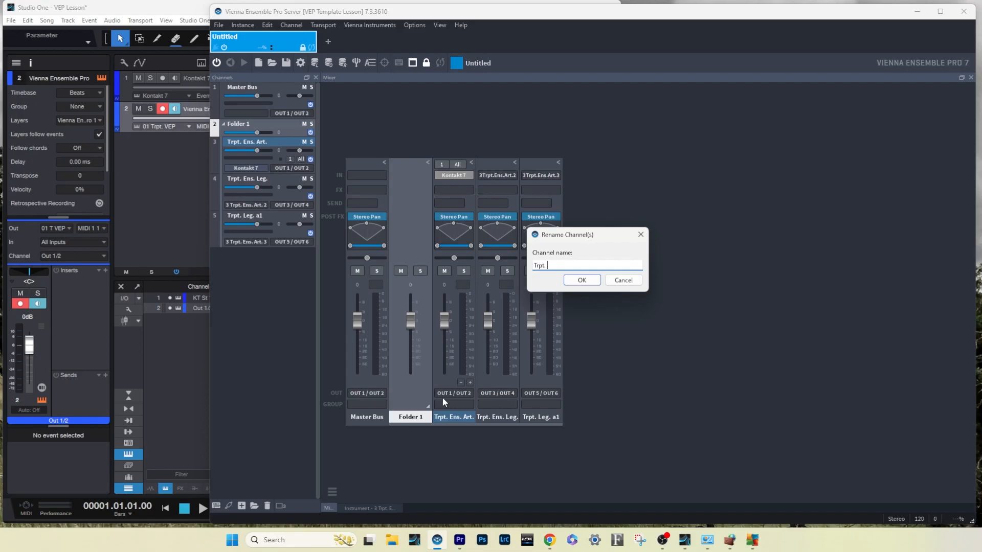
pyautogui.press('Return')
# Color the Trpt. folder and its three trumpet channels yellow, and collapse the folder
pyautogui.rightClick(540, 417)
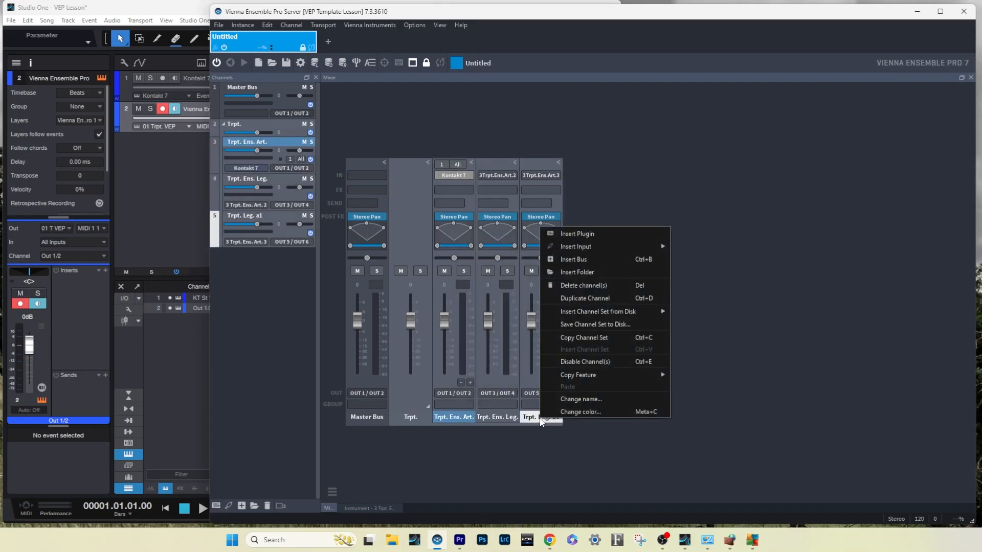
pyautogui.click(569, 412)
pyautogui.click(600, 440)
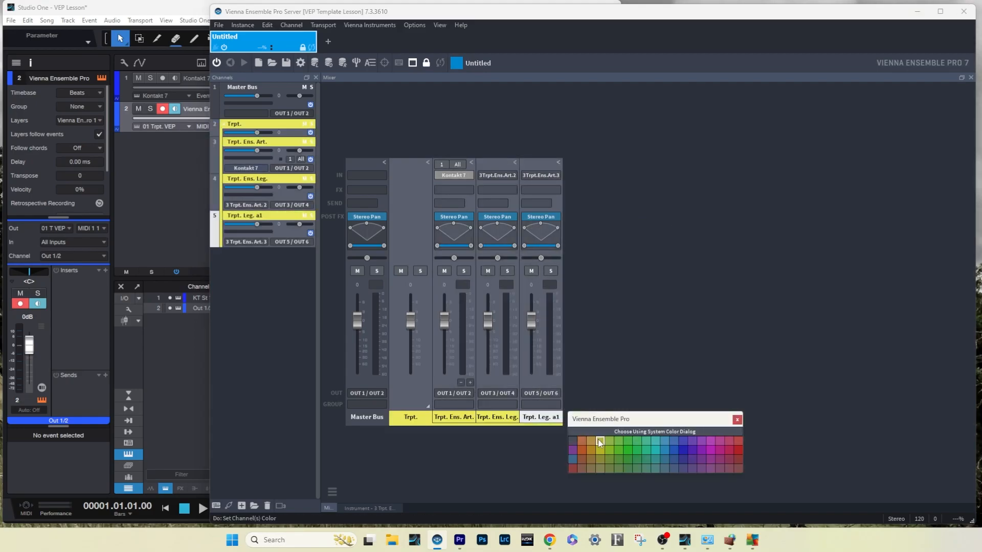
pyautogui.click(736, 419)
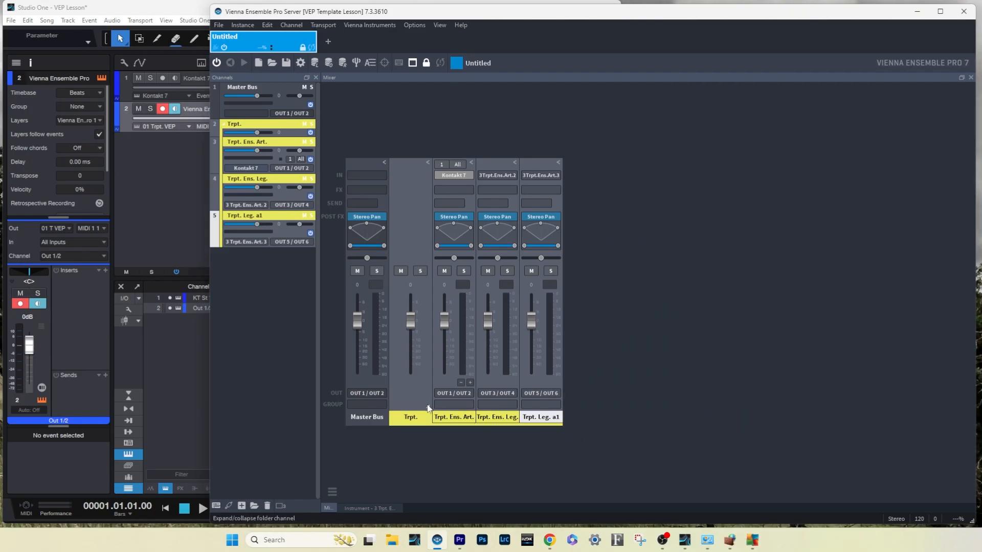
pyautogui.click(427, 406)
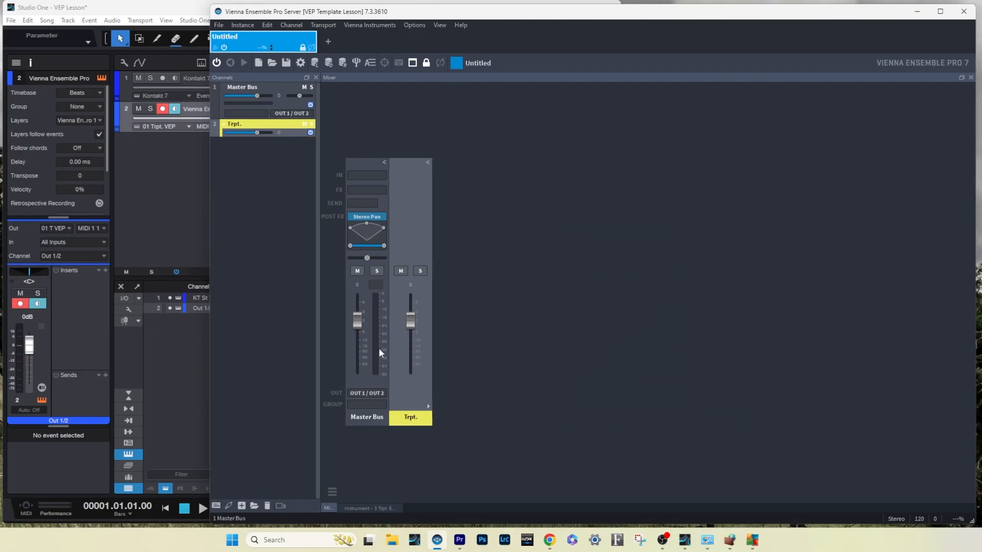
# Save the channel set as "Trpt. Channel Set.vecs" in Desktop > VEP Lesson > Channel Sets, replacing the existing file
pyautogui.rightClick(218, 119)
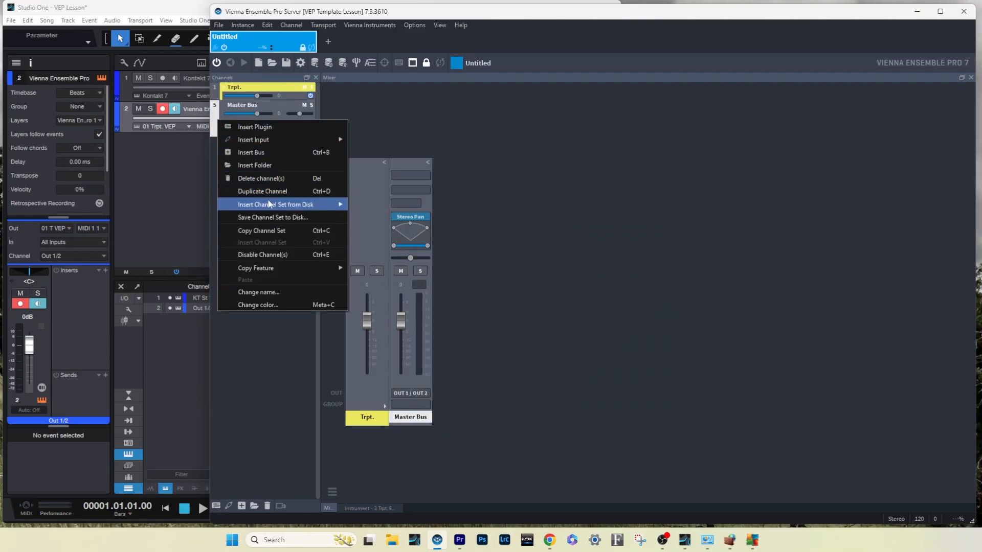
pyautogui.click(284, 218)
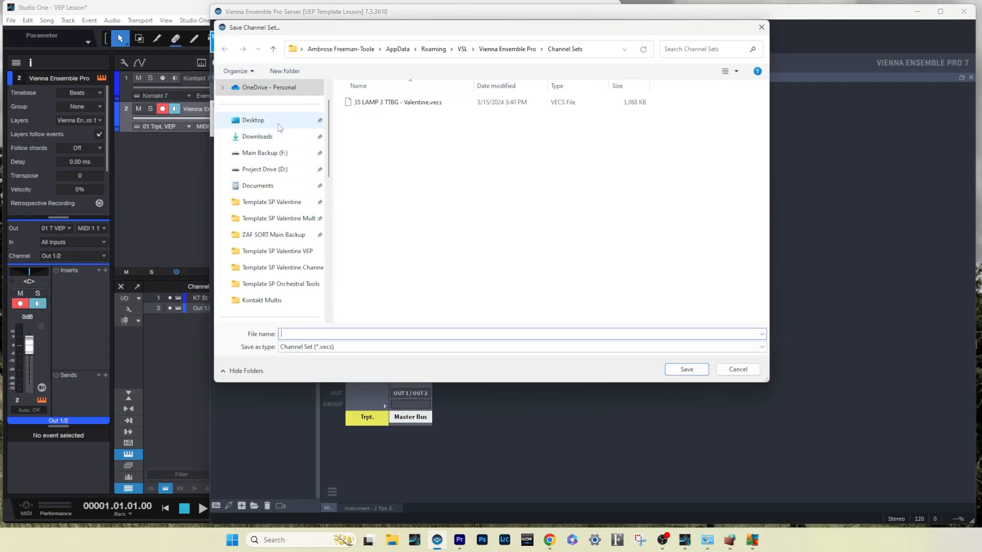
pyautogui.click(253, 121)
pyautogui.doubleClick(489, 106)
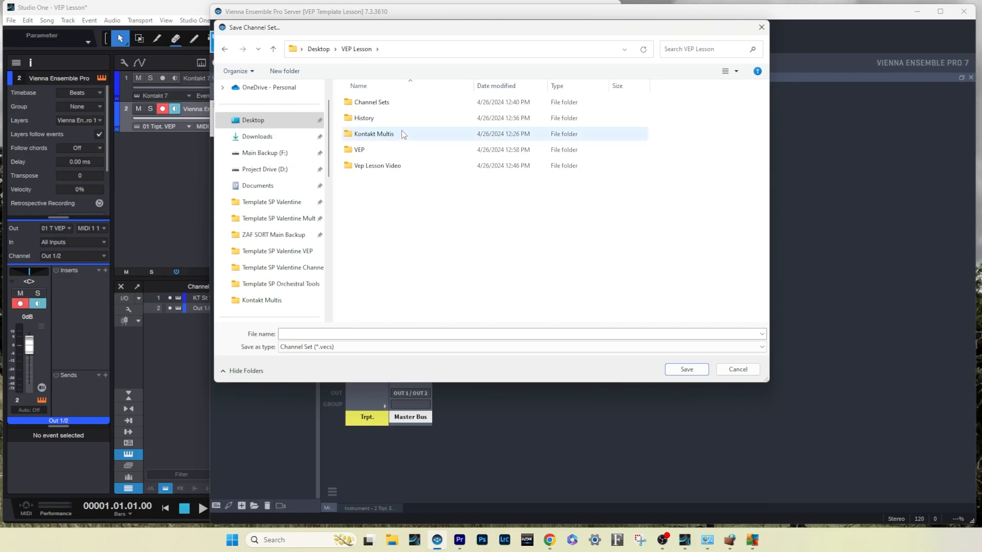
pyautogui.doubleClick(398, 102)
pyautogui.click(407, 118)
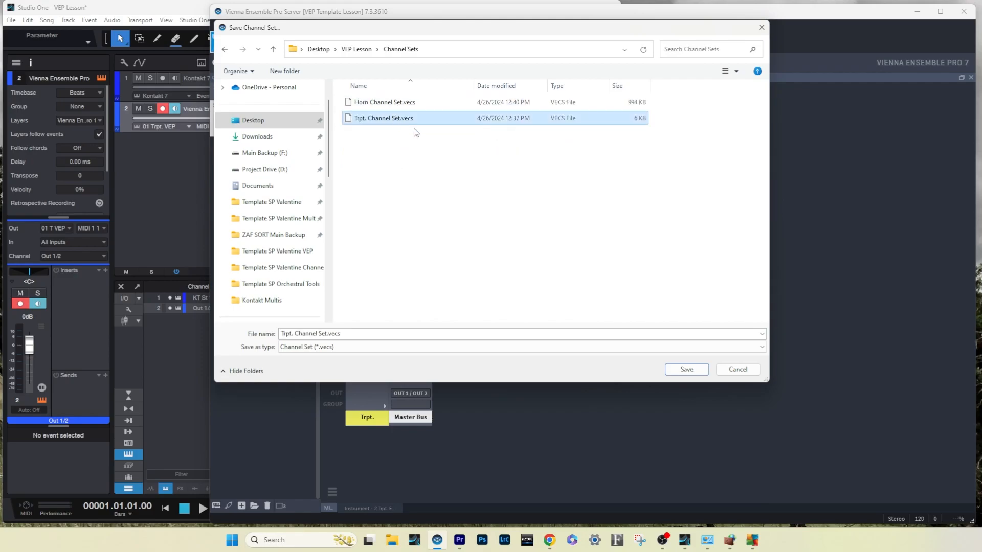
pyautogui.click(686, 369)
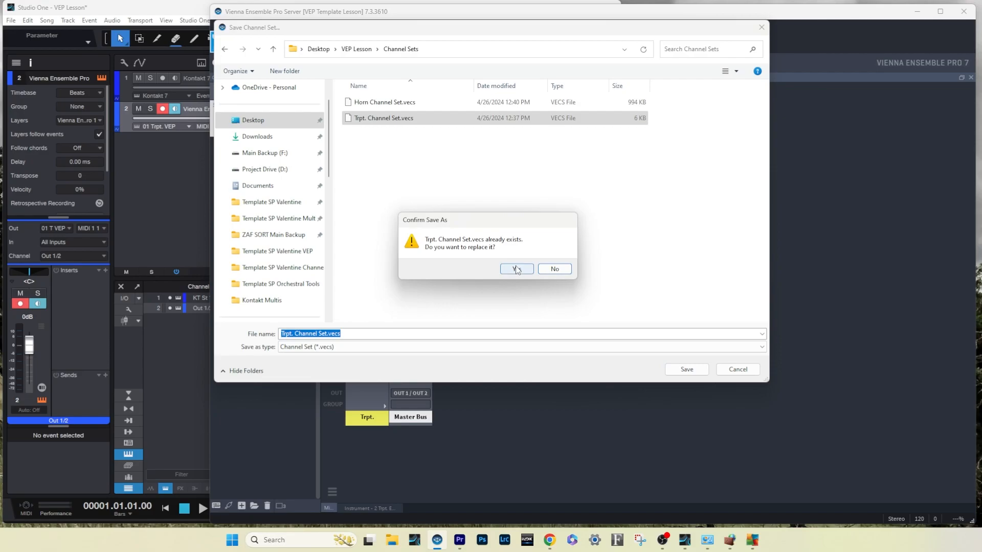
pyautogui.click(517, 270)
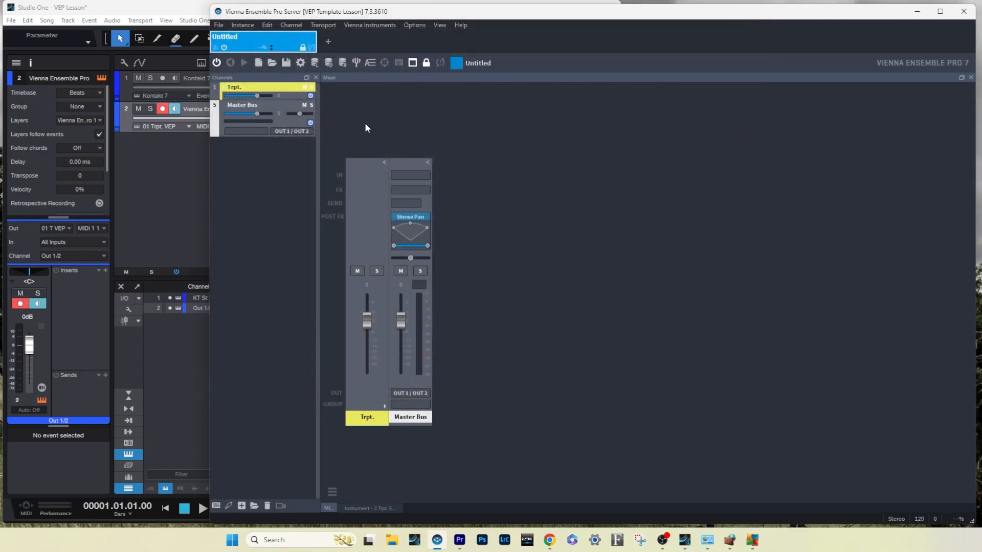
# Rename the Untitled server instance "01 Trpt."
pyautogui.doubleClick(237, 37)
pyautogui.write('01 T')
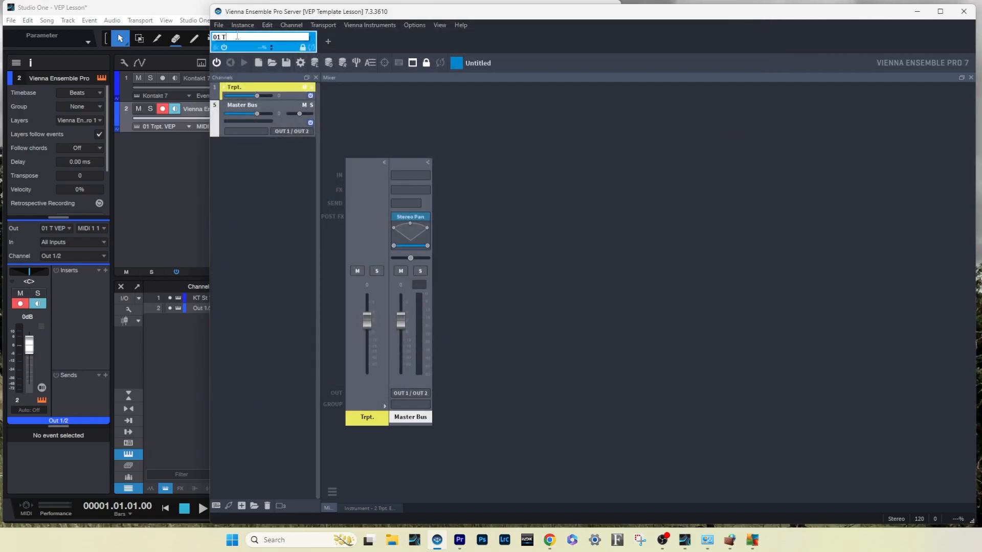
pyautogui.write('rpt.')
pyautogui.press('Return')
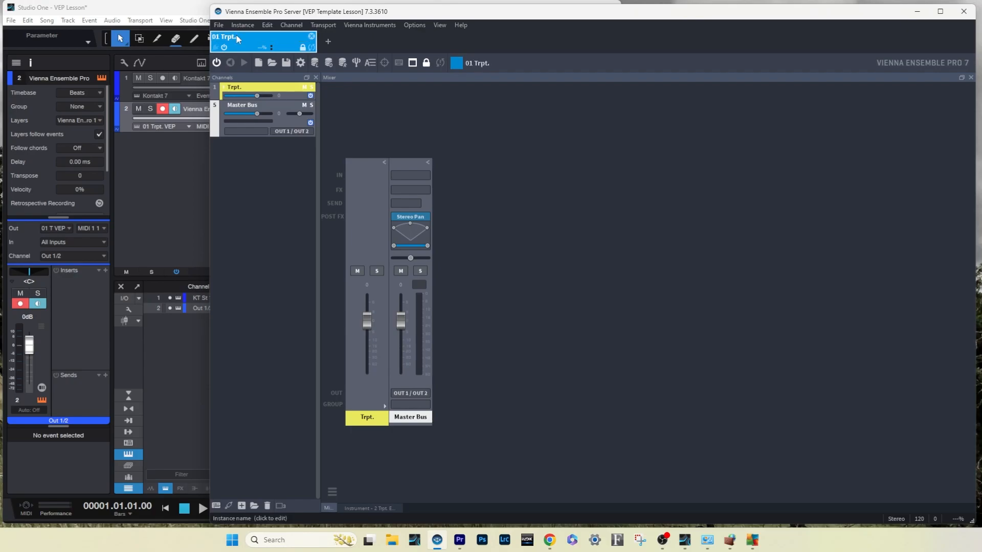
# Switch to Studio One and connect the 01 Trpt. VEP plug-in to the "01 Trpt." server instance
pyautogui.click(186, 163)
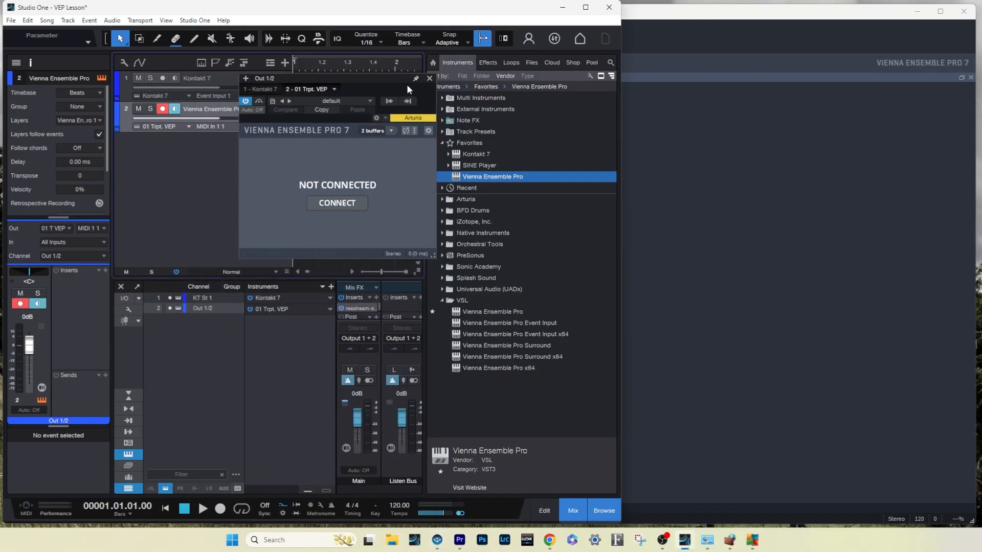
pyautogui.click(357, 204)
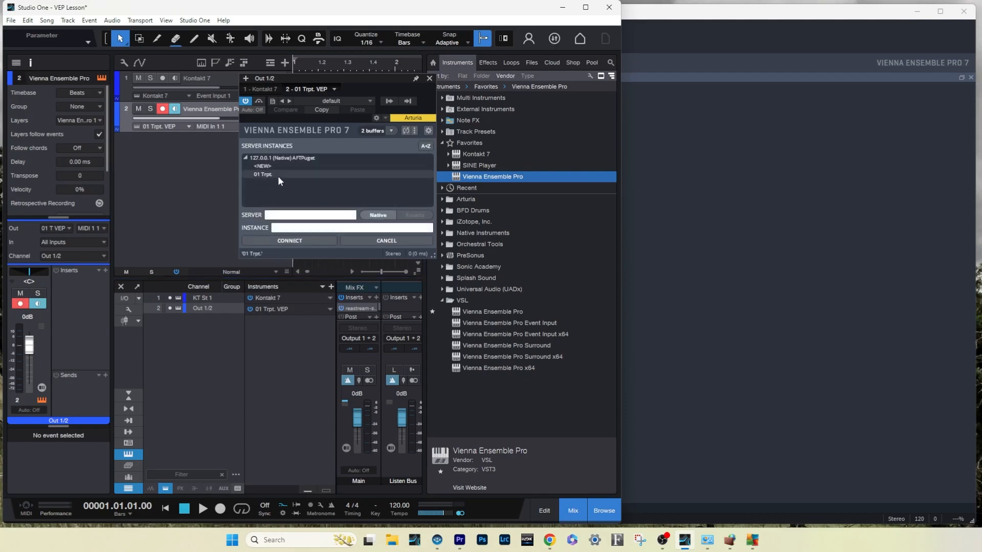
pyautogui.click(274, 174)
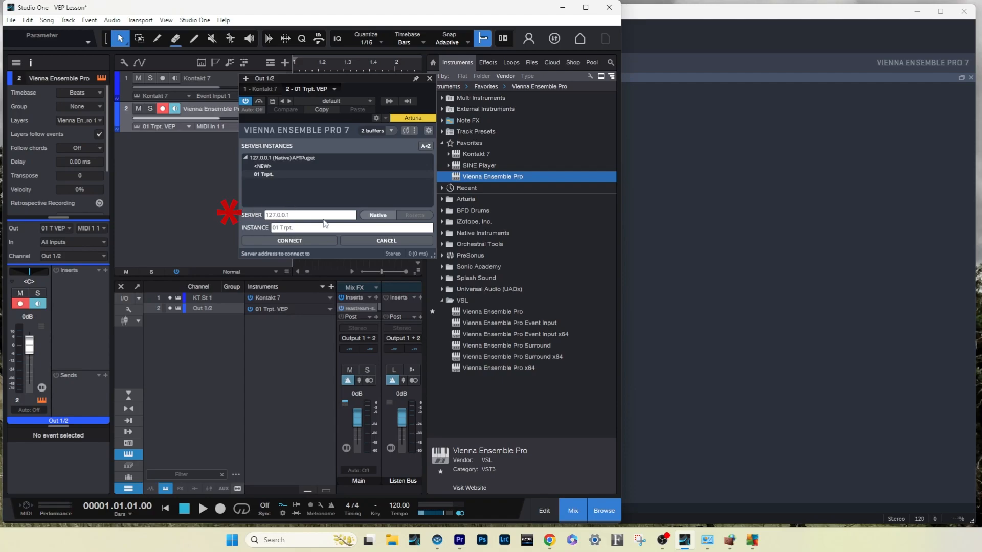
pyautogui.click(311, 238)
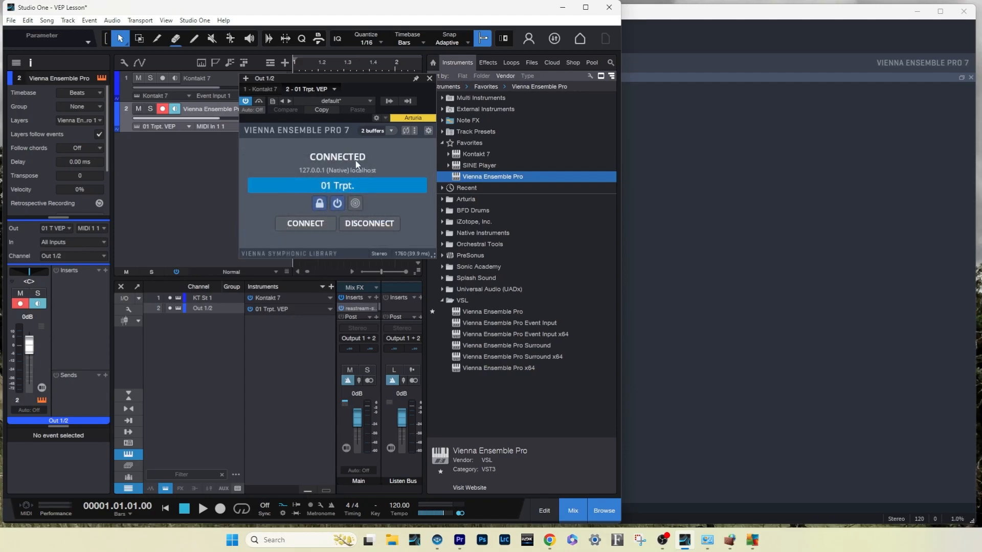
# Switch to Vienna Ensemble Pro, expand the Trpt. folder, and examine the output and MIDI channel settings of its Kontakt instruments
pyautogui.click(668, 138)
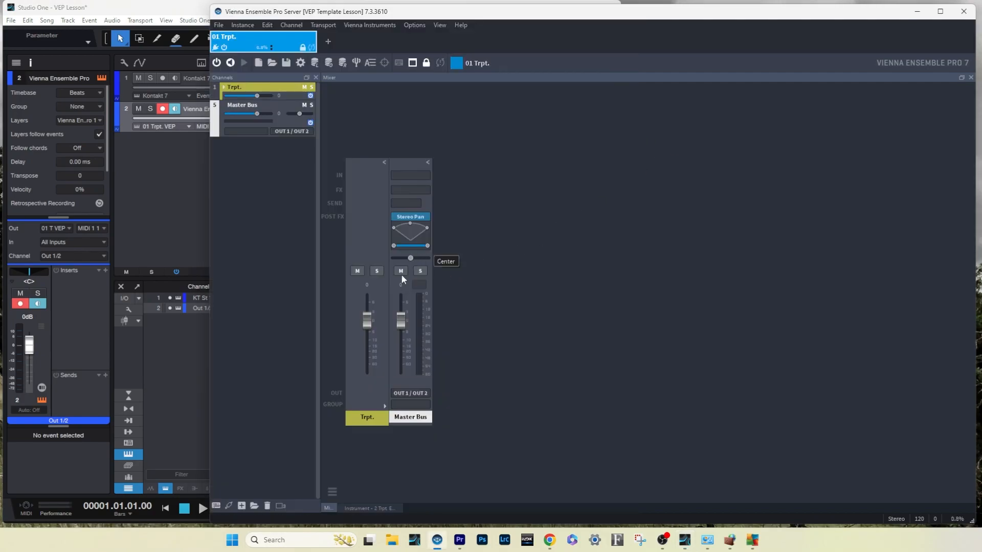
pyautogui.click(387, 407)
pyautogui.click(410, 175)
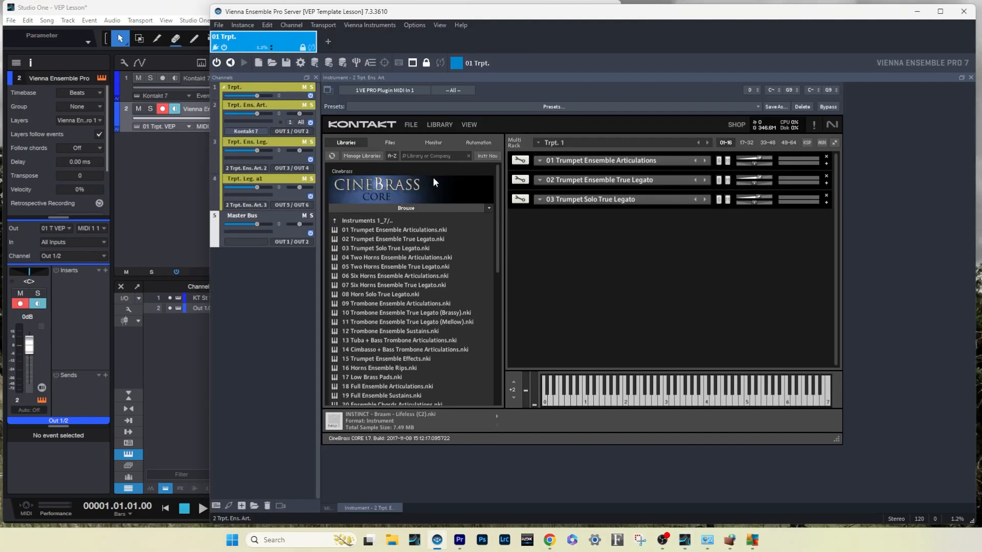
pyautogui.click(826, 164)
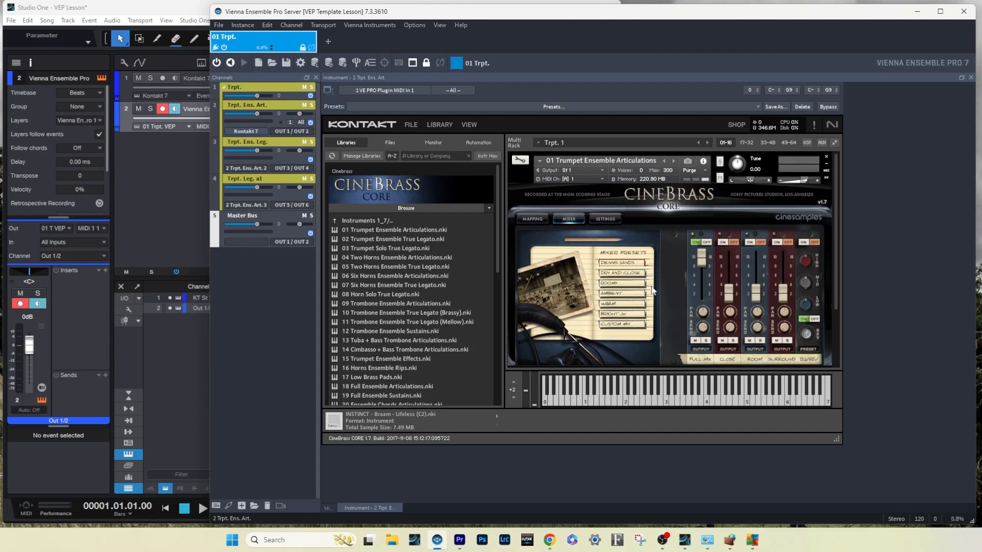
pyautogui.click(827, 171)
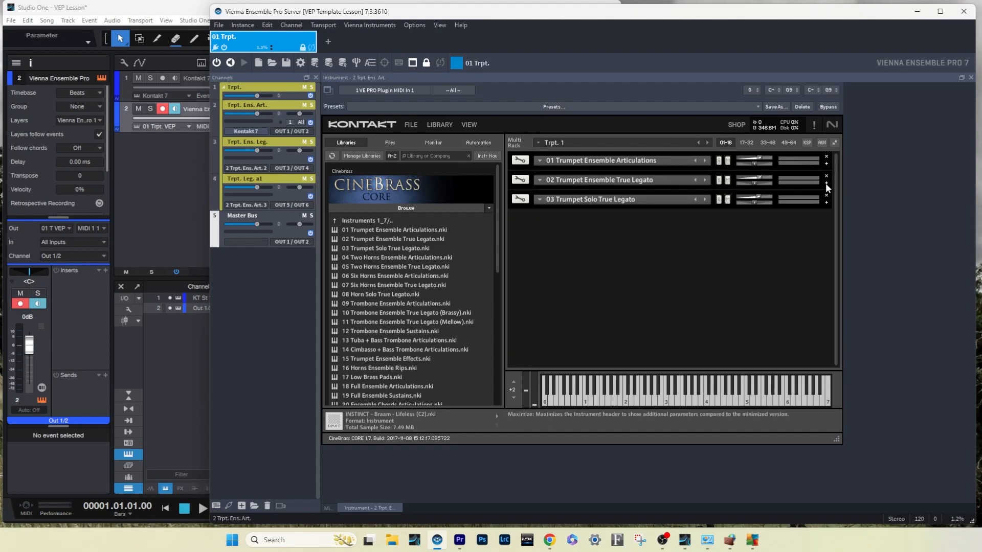
pyautogui.click(827, 188)
pyautogui.click(827, 186)
# Switch to Studio One, expand the 01 Trpt. VEP instrument's outputs in the console, and enable Out 3/4 and Out 5/6
pyautogui.click(175, 208)
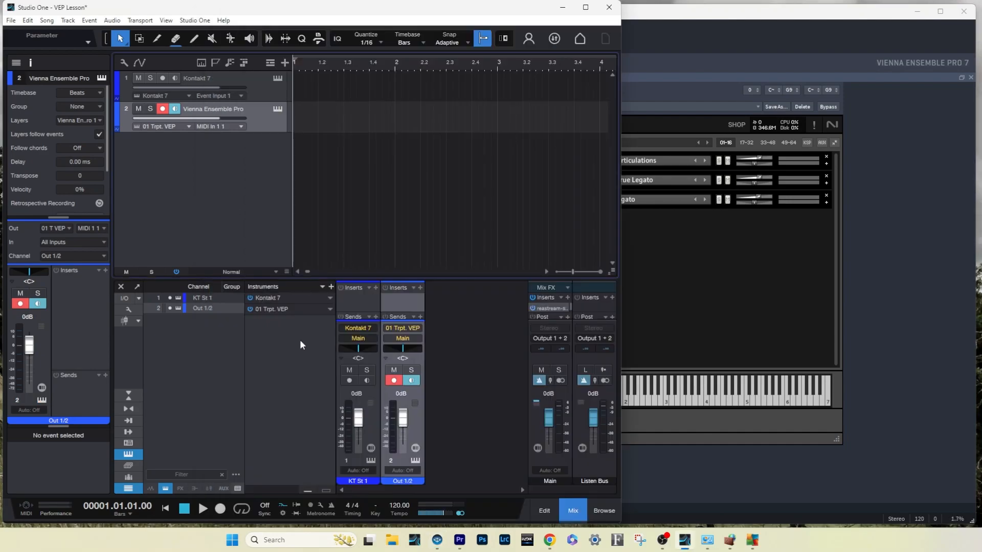
pyautogui.click(130, 454)
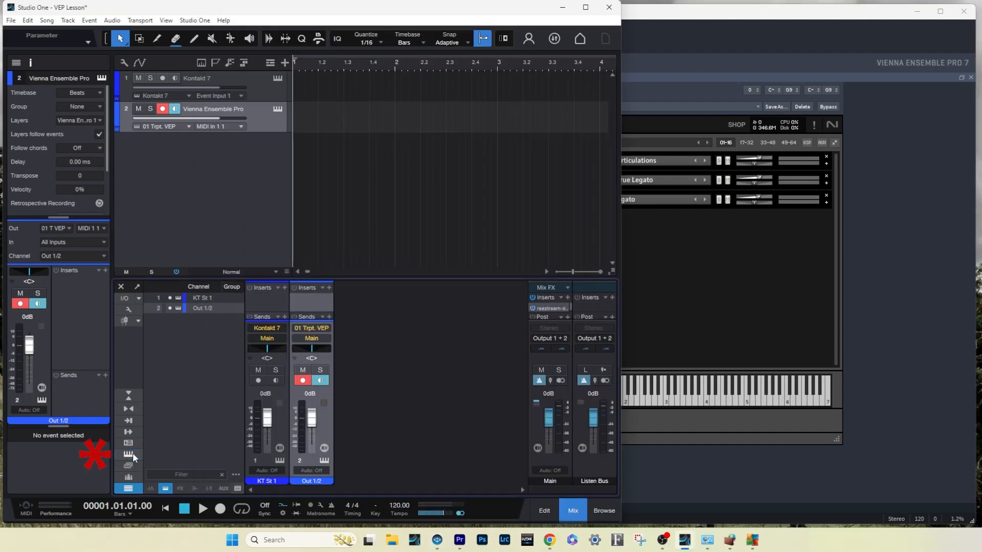
pyautogui.click(130, 455)
pyautogui.click(130, 455)
pyautogui.click(130, 455)
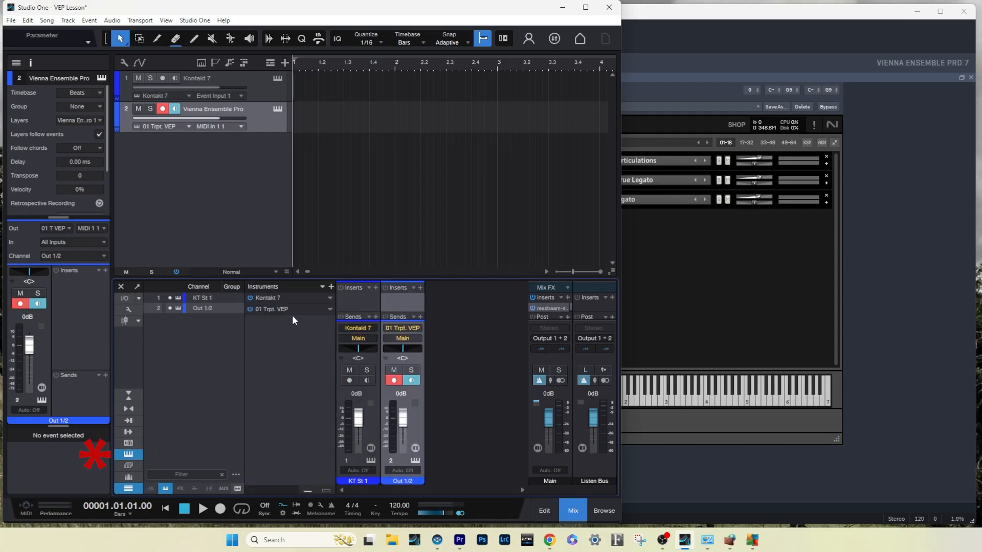
pyautogui.click(330, 309)
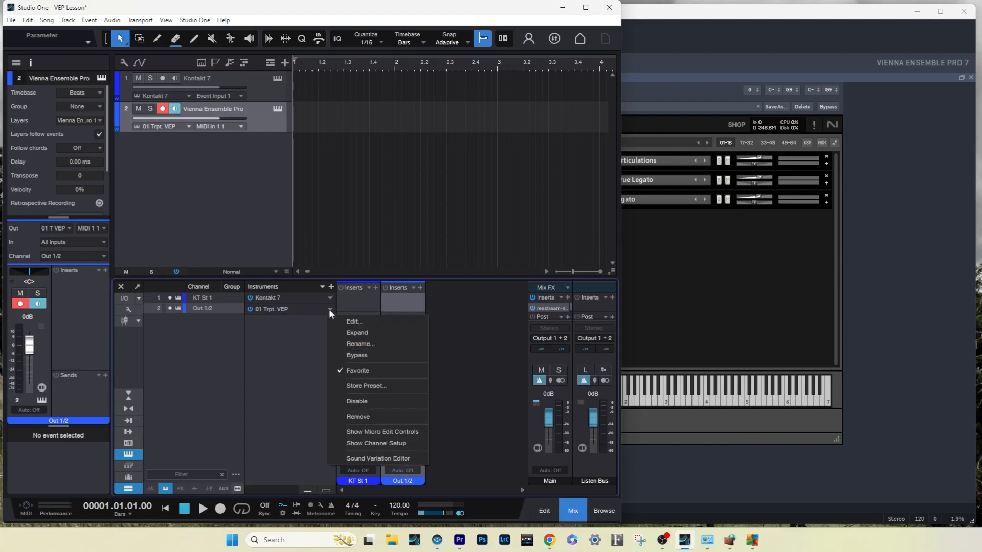
pyautogui.click(346, 331)
pyautogui.click(249, 330)
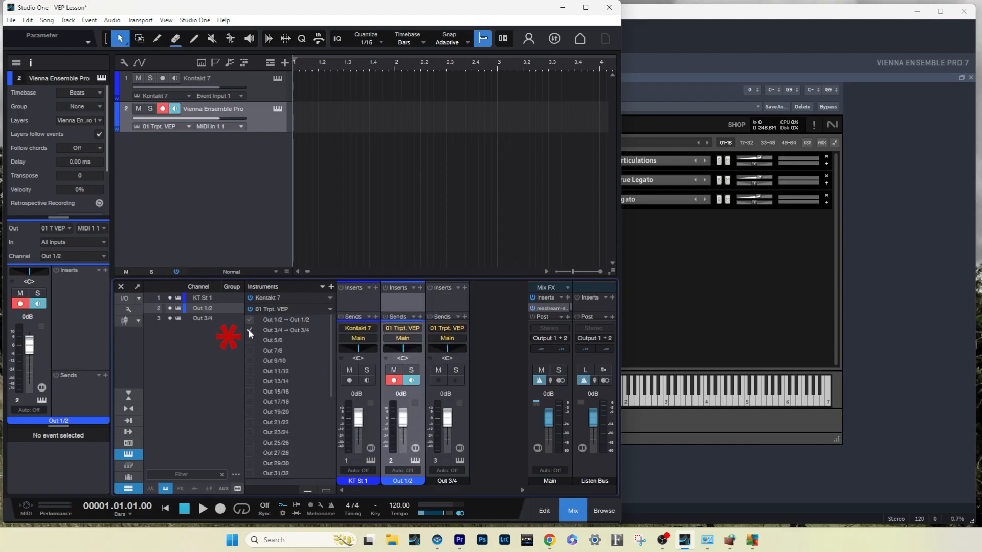
pyautogui.click(249, 340)
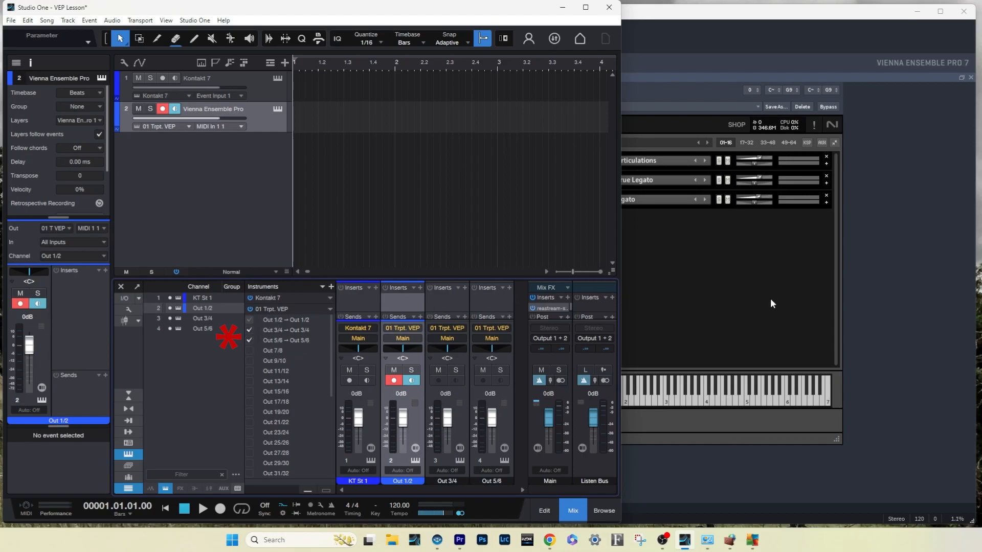
# Duplicate the Vienna Ensemble Pro track twice to make three tracks played through 01 Trpt. VEP
pyautogui.rightClick(262, 128)
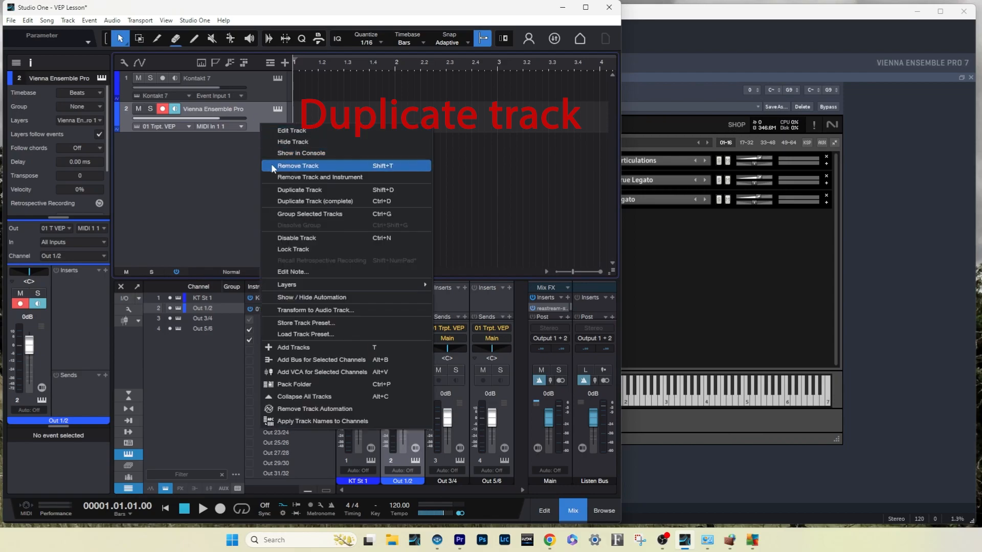
pyautogui.click(284, 190)
pyautogui.rightClick(260, 156)
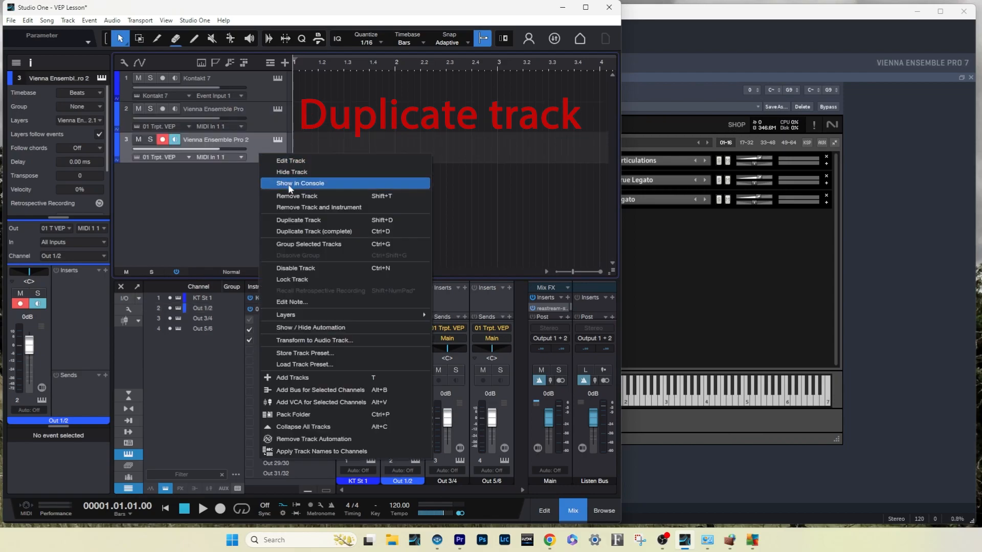
pyautogui.click(302, 220)
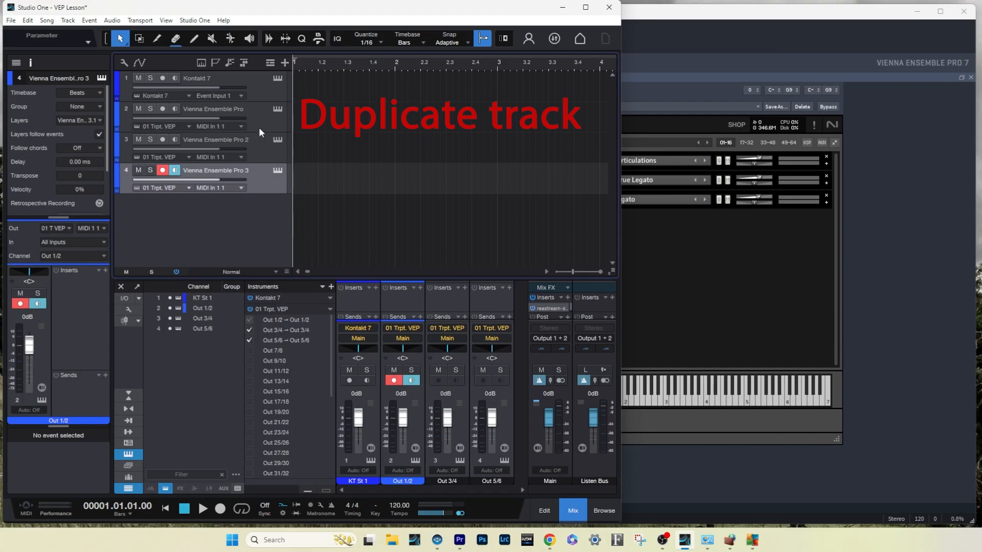
# Remove the Kontakt 7 track together with its instrument
pyautogui.click(259, 85)
pyautogui.rightClick(260, 86)
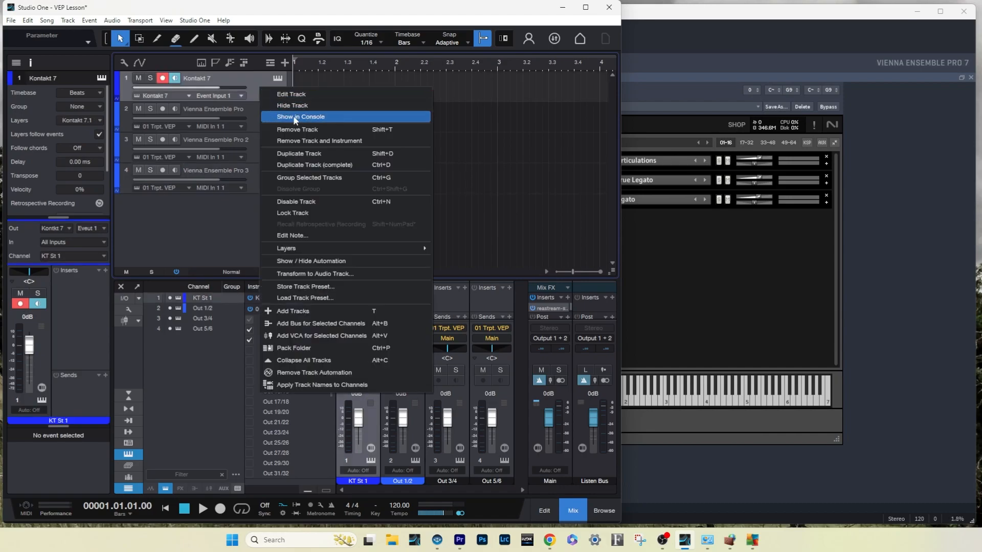
pyautogui.click(309, 141)
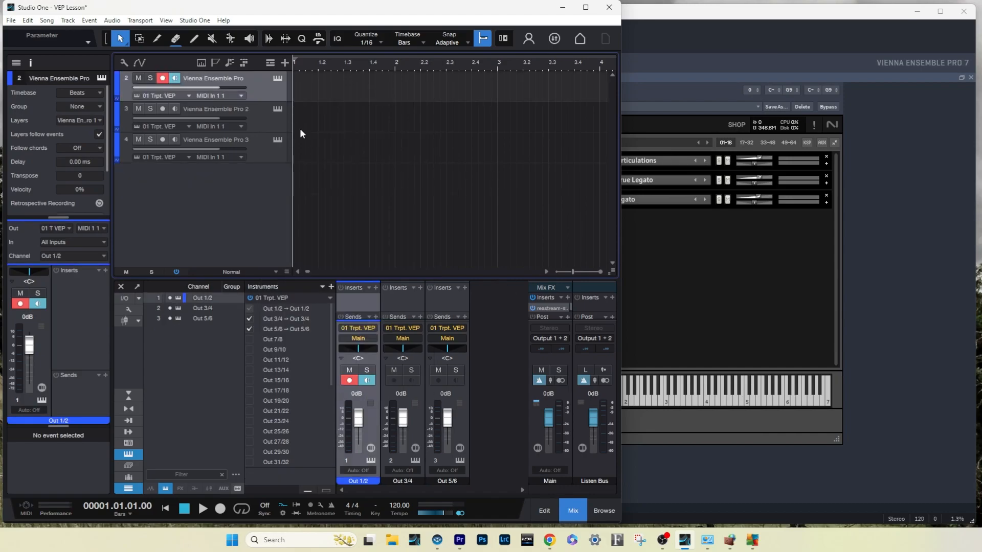
# Copy the Trpt. Ens. Art. channel's name from Vienna Ensemble Pro and rename the first Studio One track with it
pyautogui.click(683, 234)
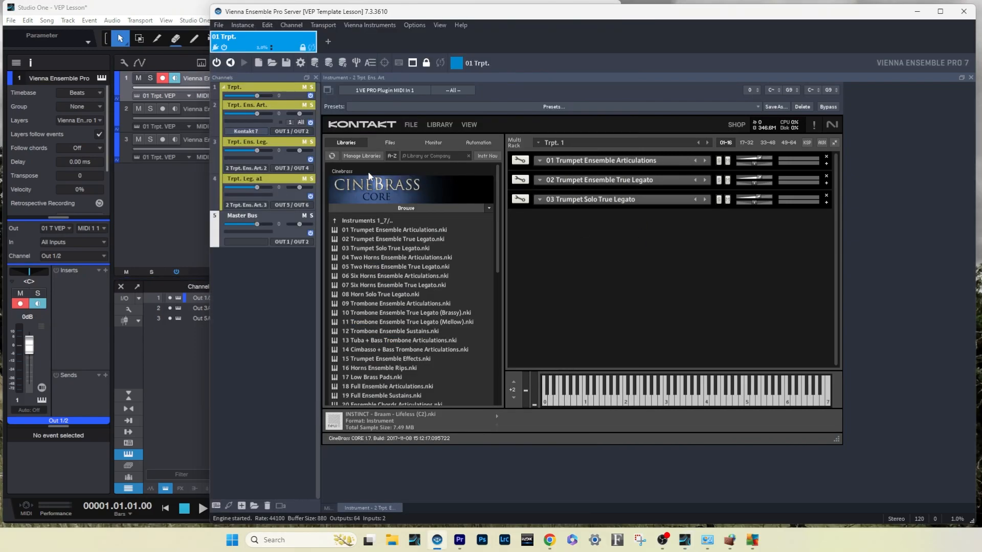
pyautogui.doubleClick(260, 105)
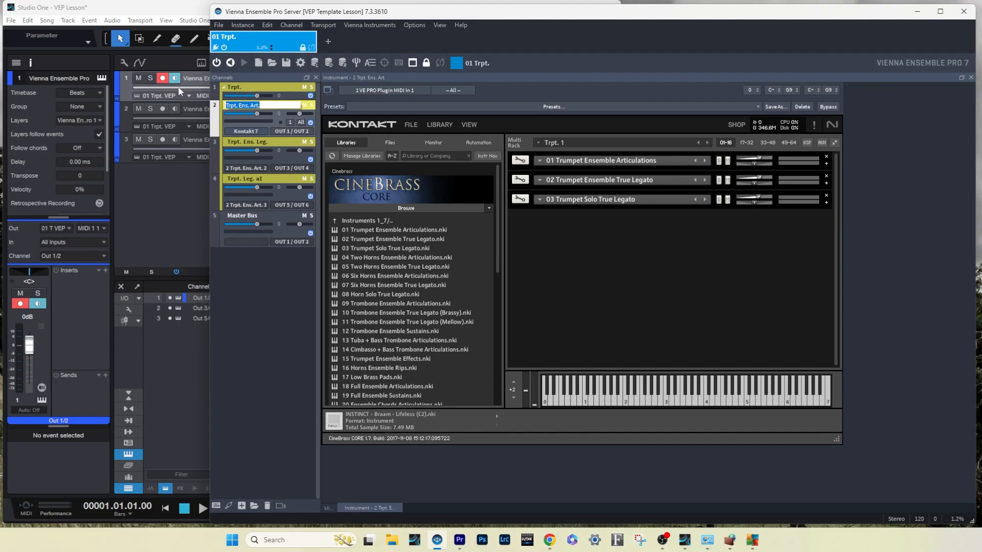
pyautogui.click(197, 110)
pyautogui.doubleClick(242, 105)
pyautogui.hotkey('ctrl', 'c')
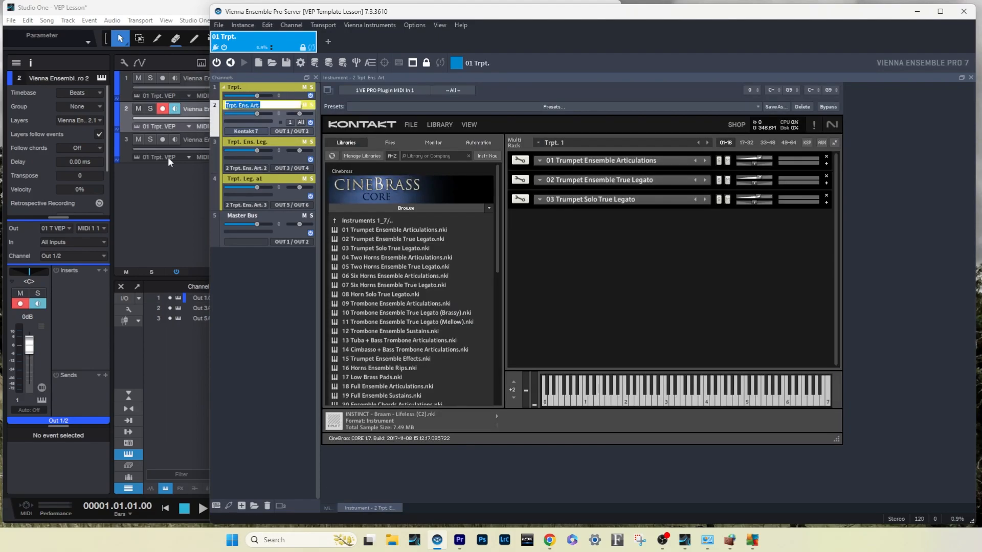
pyautogui.click(182, 113)
pyautogui.doubleClick(199, 79)
pyautogui.hotkey('ctrl', 'v')
# Try to rename the second Studio One track with the Trpt. Ens. Leg. channel's name copied from Vienna Ensemble Pro
pyautogui.click(653, 249)
pyautogui.doubleClick(262, 141)
pyautogui.hotkey('ctrl', 'c')
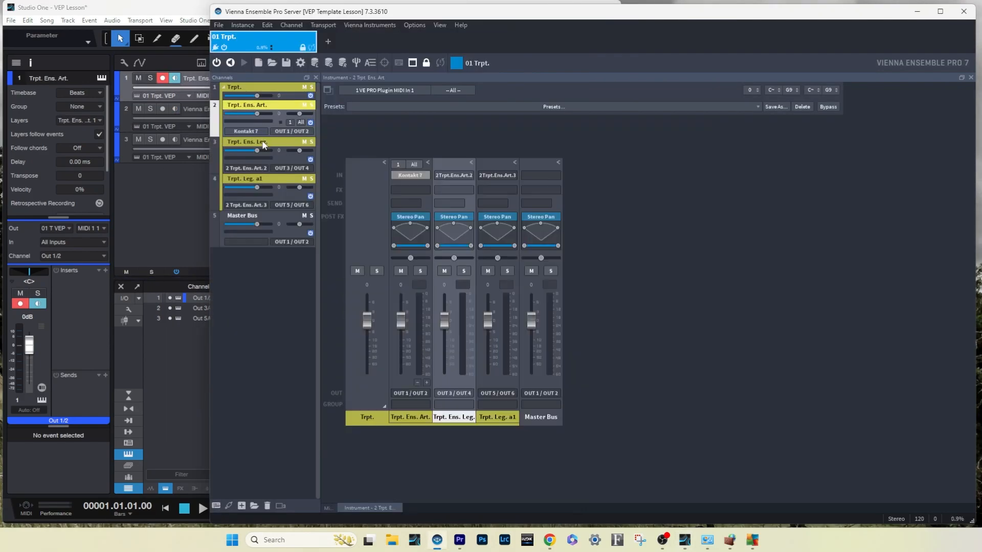
pyautogui.click(182, 156)
pyautogui.doubleClick(202, 111)
pyautogui.write('Trpt. Ens. Art.')
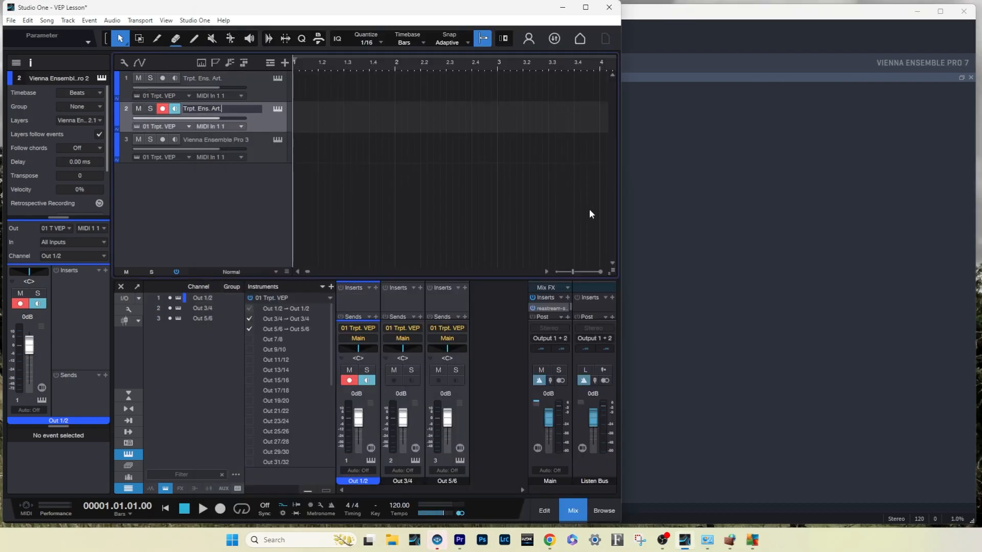
# Copy the Trpt. Ens. Leg. channel's name in Vienna Ensemble Pro and rename the second Studio One track with it
pyautogui.click(630, 199)
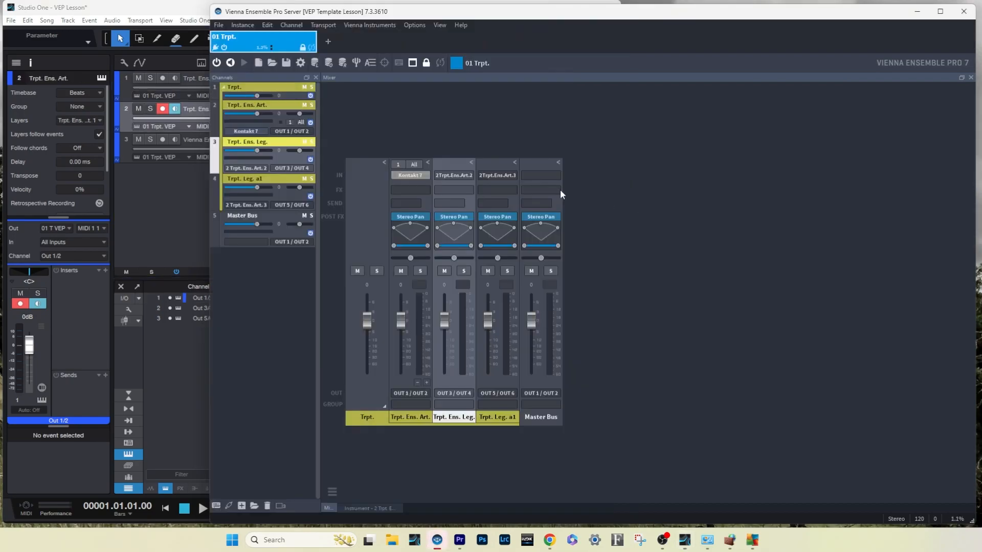
pyautogui.doubleClick(261, 143)
pyautogui.click(184, 168)
pyautogui.doubleClick(208, 108)
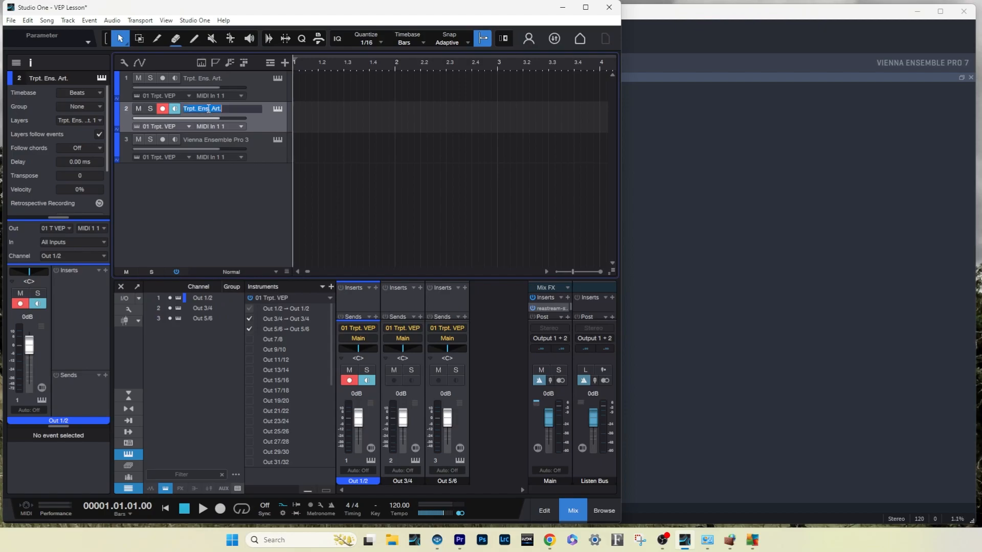
pyautogui.hotkey('ctrl', 'v')
# Copy the Trpt. Leg. a1 channel's name in Vienna Ensemble Pro and rename the third Studio One track with it
pyautogui.click(641, 210)
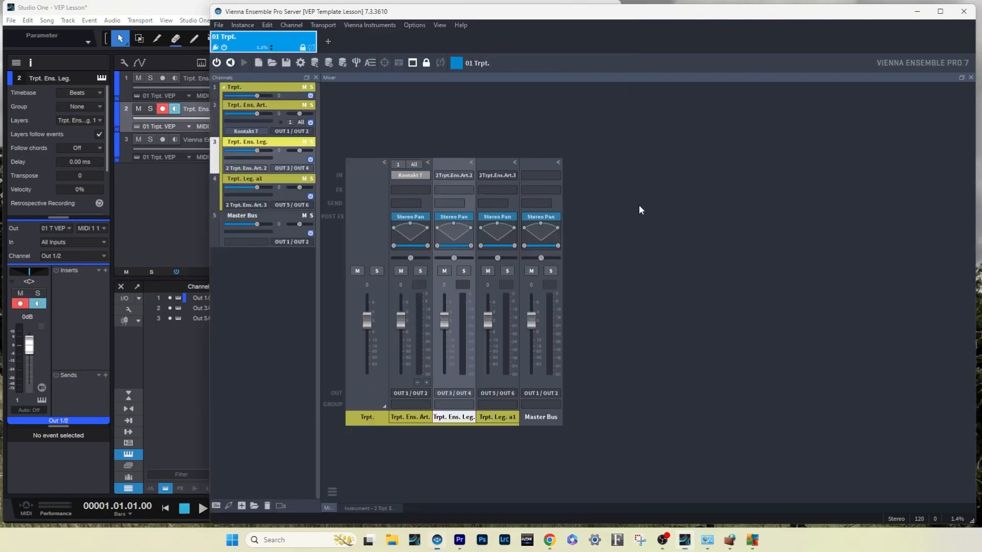
pyautogui.doubleClick(255, 180)
pyautogui.hotkey('ctrl', 'c')
pyautogui.click(185, 227)
pyautogui.doubleClick(204, 139)
pyautogui.hotkey('ctrl', 'v')
pyautogui.click(222, 202)
# Copy the first track's name and rename the Out 1/2 console channel to Trpt. Ens. Art
pyautogui.click(260, 92)
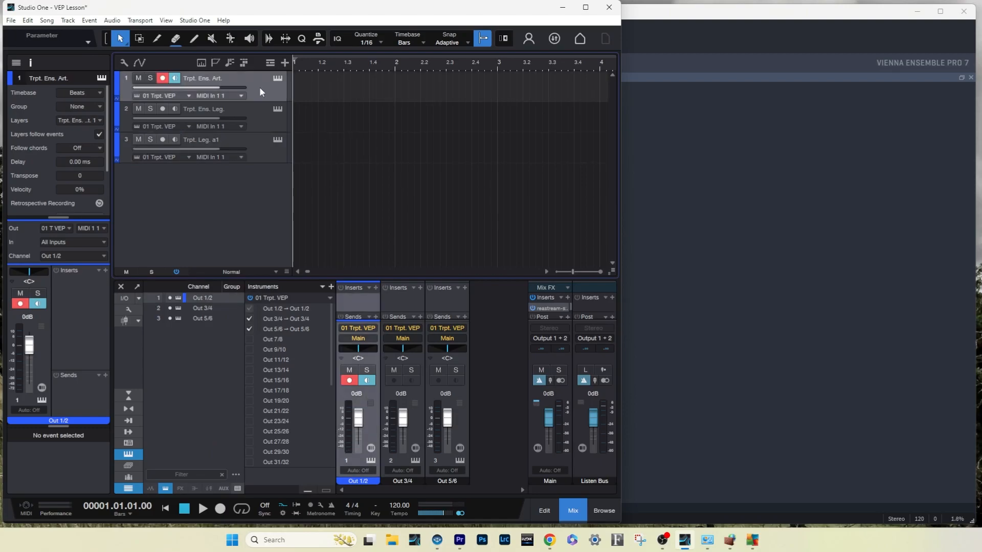
pyautogui.doubleClick(209, 78)
pyautogui.hotkey('ctrl', 'c')
pyautogui.doubleClick(355, 481)
pyautogui.hotkey('ctrl', 'v')
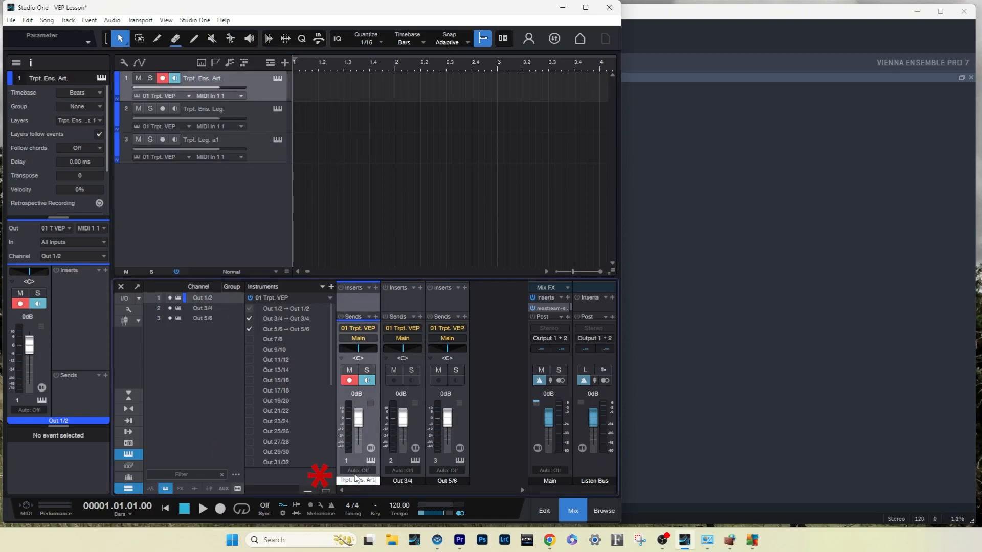
# Copy the second track's name and rename the Out 3/4 console channel to Trpt. Ens. Leg
pyautogui.doubleClick(210, 109)
pyautogui.hotkey('ctrl', 'c')
pyautogui.doubleClick(403, 481)
pyautogui.hotkey('ctrl', 'v')
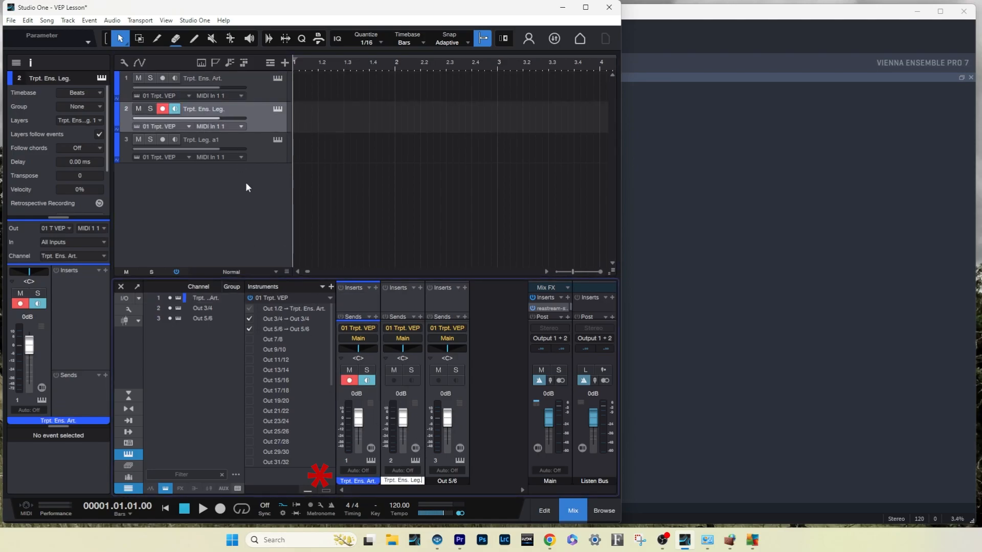
# Copy the third track's name and rename the Out 5/6 console channel to Trpt. Leg. a1
pyautogui.doubleClick(211, 140)
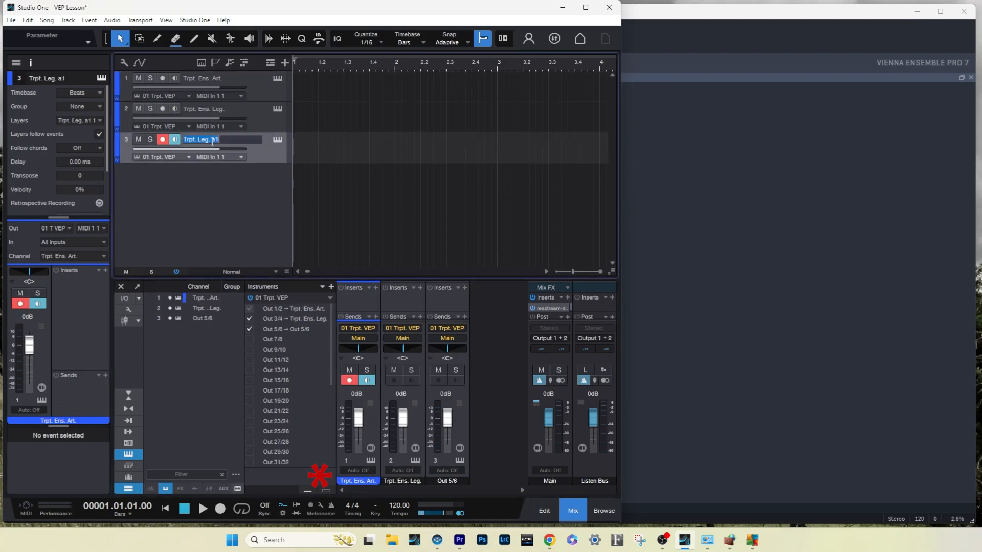
pyautogui.hotkey('ctrl', 'c')
pyautogui.doubleClick(447, 481)
pyautogui.hotkey('ctrl', 'v')
pyautogui.click(240, 226)
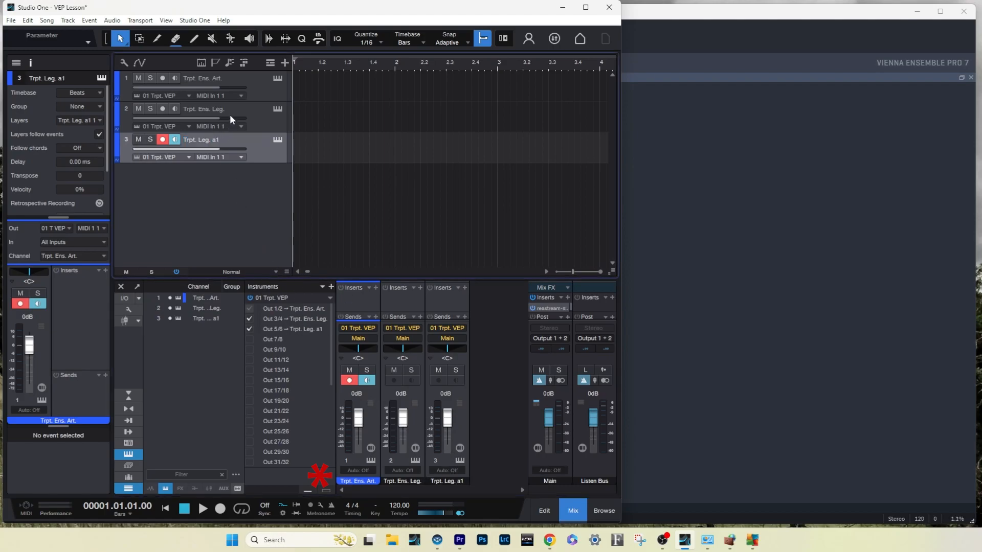
# Assign the Trpt. Ens. Art. track to the Trpt. Ens. Art. output channel
pyautogui.click(257, 87)
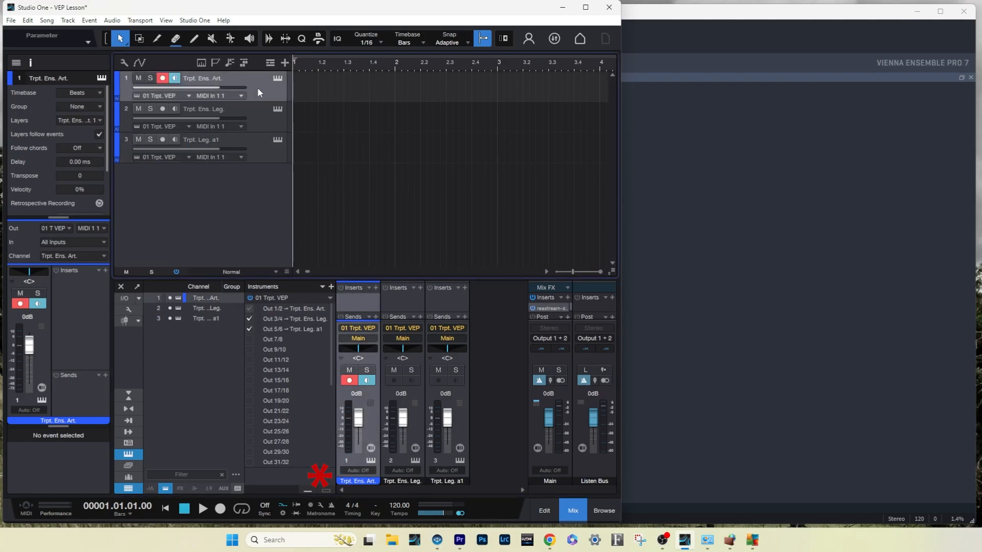
pyautogui.click(99, 258)
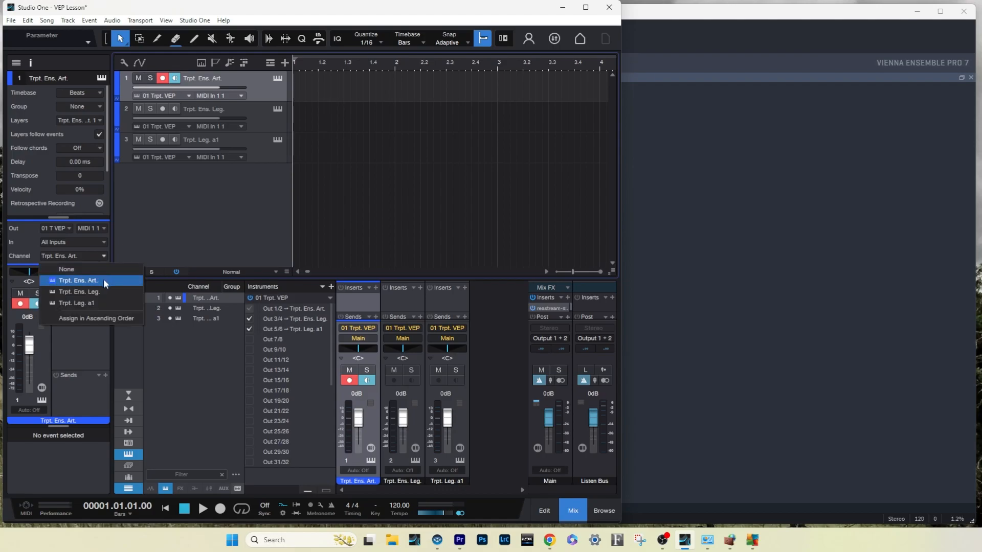
pyautogui.click(105, 277)
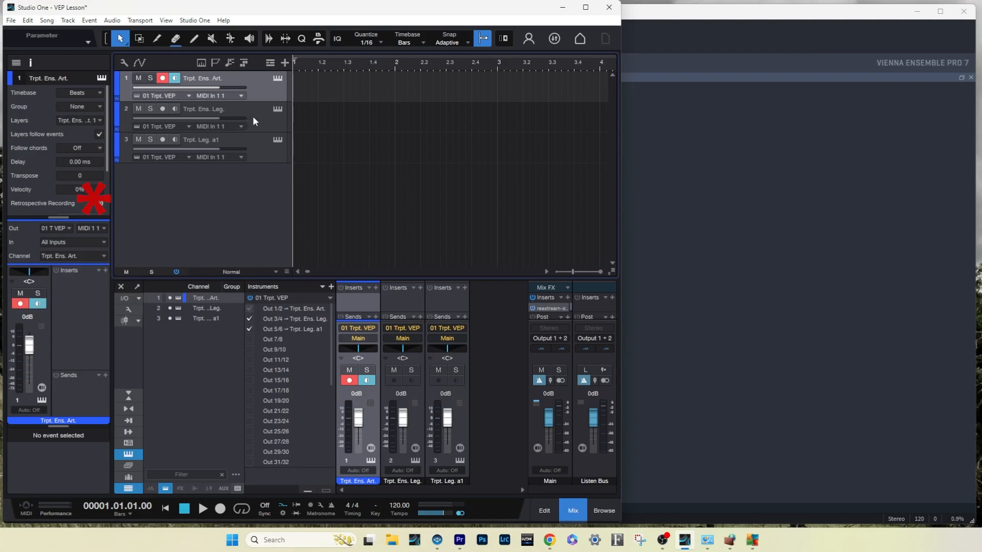
# Set the Trpt. Ens. Leg. track's output to MIDI In 1 channel 2 and assign it to the Trpt. Ens. Leg. channel
pyautogui.click(253, 115)
pyautogui.click(102, 228)
pyautogui.click(108, 253)
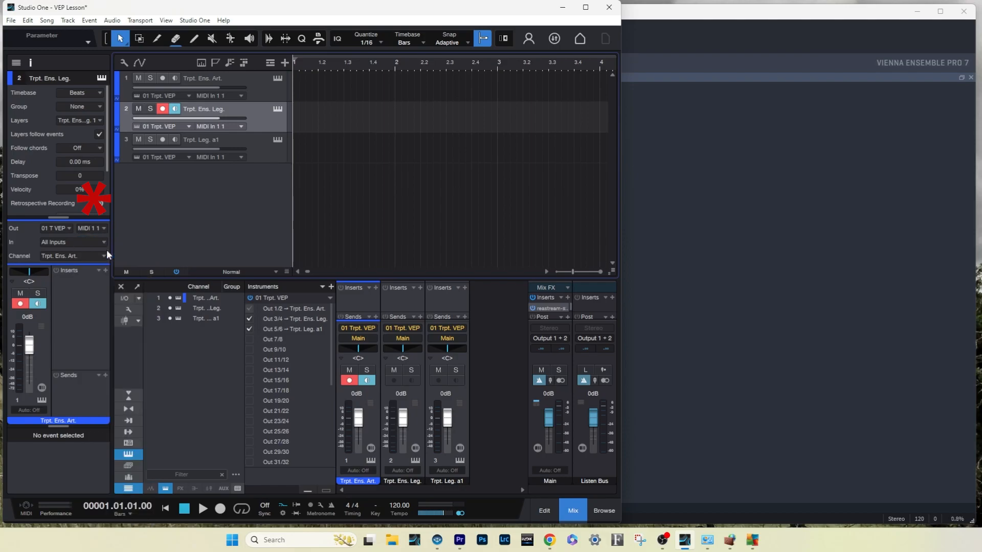
pyautogui.click(103, 257)
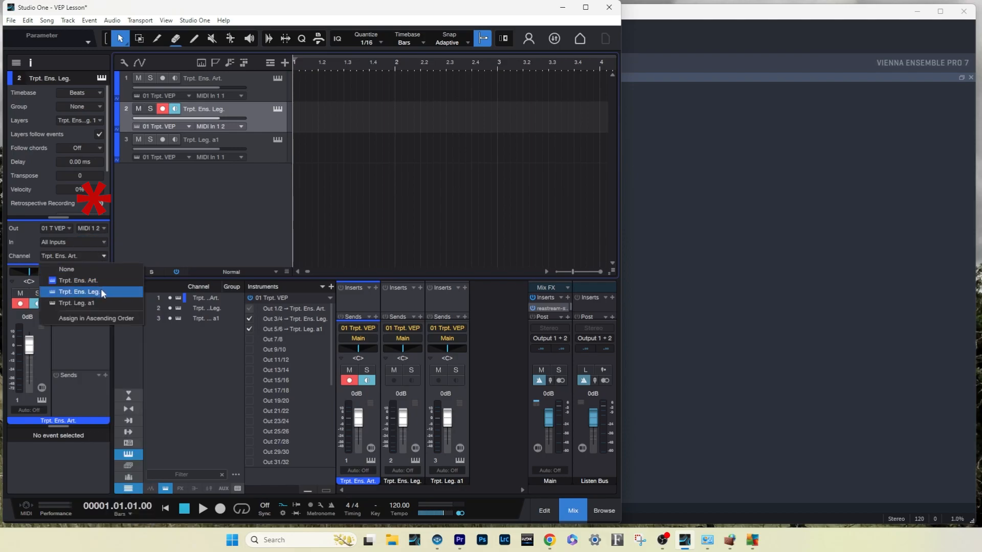
pyautogui.click(102, 293)
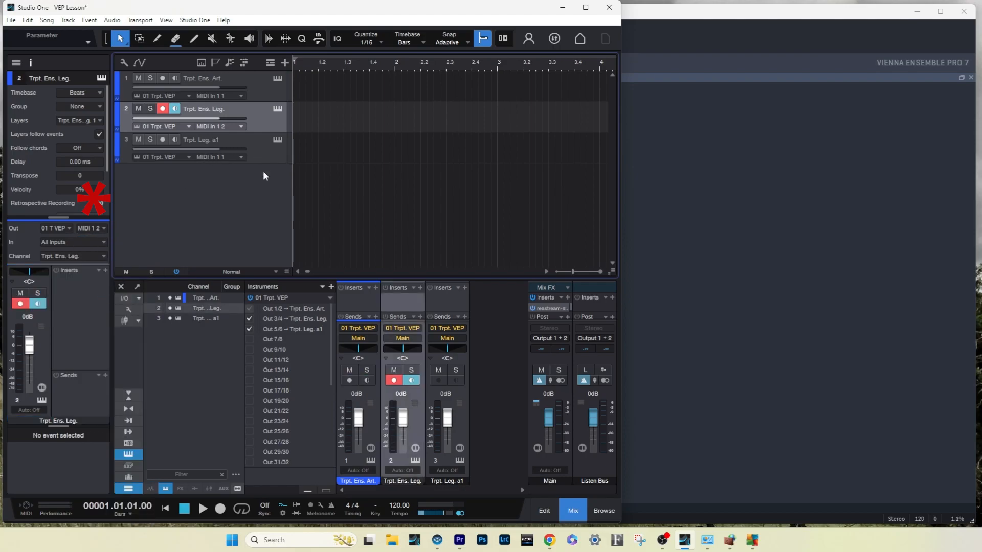
# Set the Trpt. Leg. a1 track's output to MIDI In 1 channel 3 and assign it to the Trpt. Leg. a1 channel
pyautogui.click(259, 149)
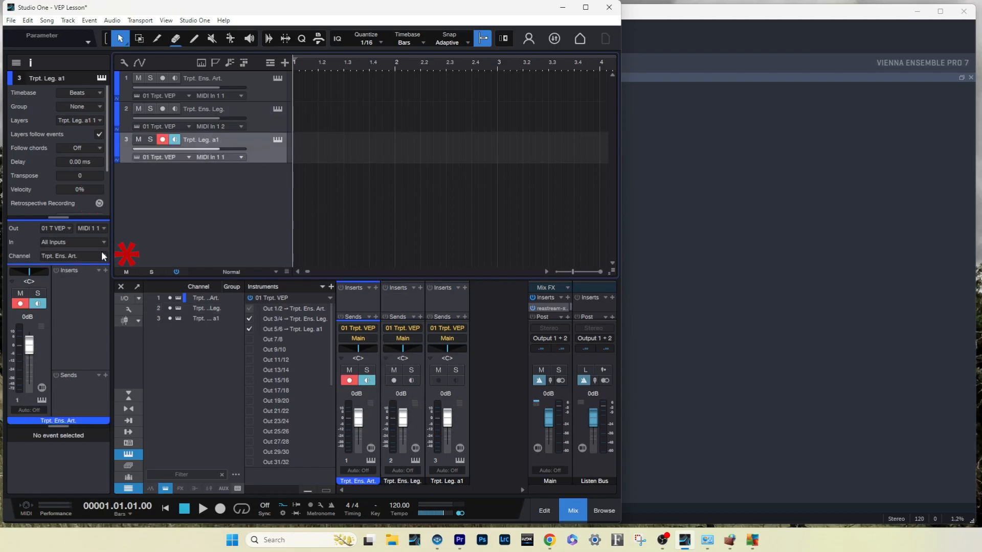
pyautogui.click(104, 228)
pyautogui.click(105, 266)
pyautogui.click(104, 256)
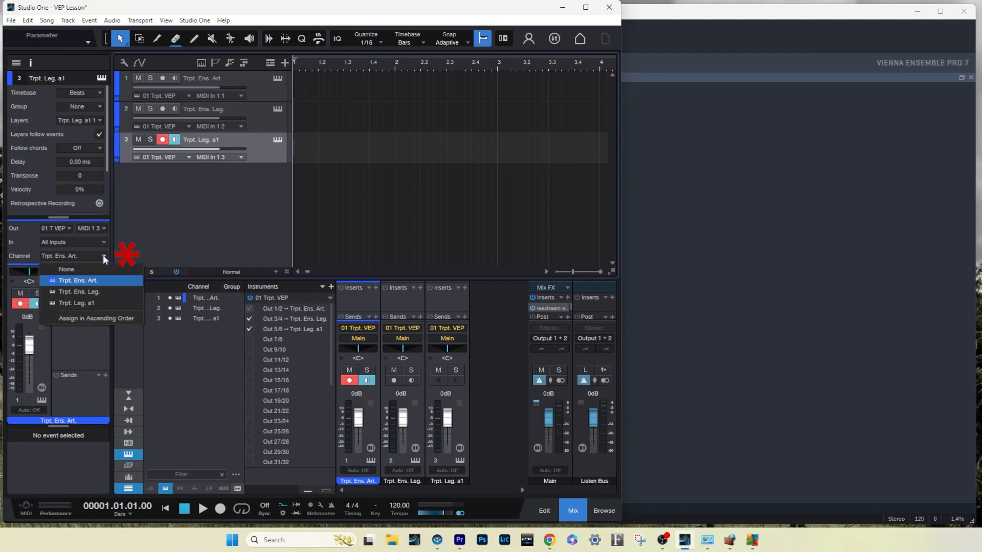
pyautogui.click(98, 304)
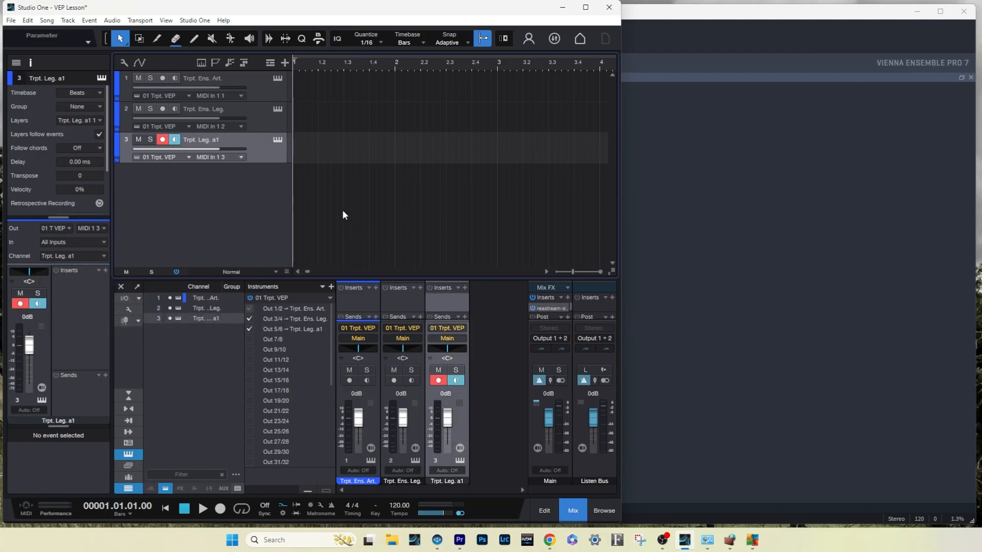
# Pack the three trumpet tracks into a folder track named Trpt
pyautogui.click(262, 96)
pyautogui.keyDown('shift'); pyautogui.click(262, 153); pyautogui.keyUp('shift')
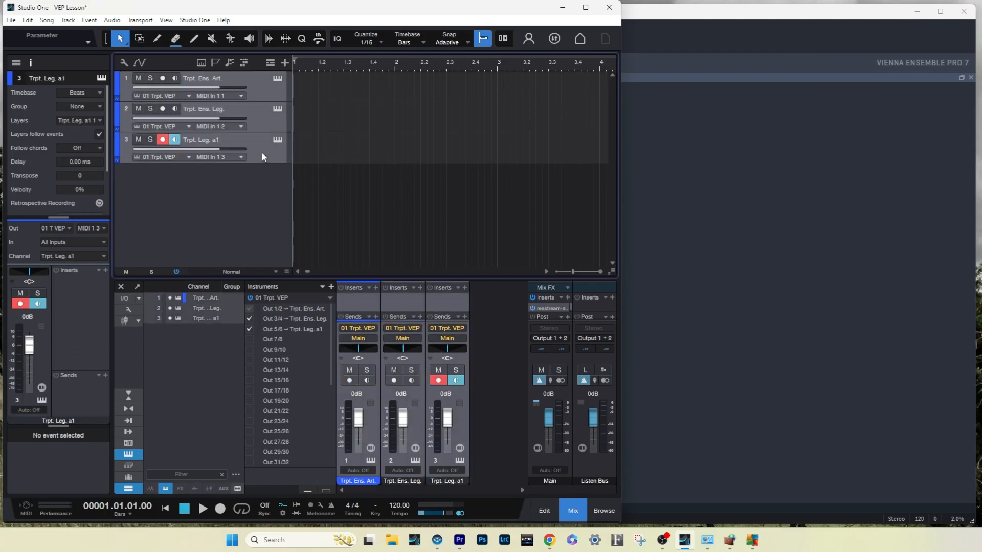
pyautogui.hotkey('ctrl', 'shift', 'f')
pyautogui.write('Trpt.')
pyautogui.press('Return')
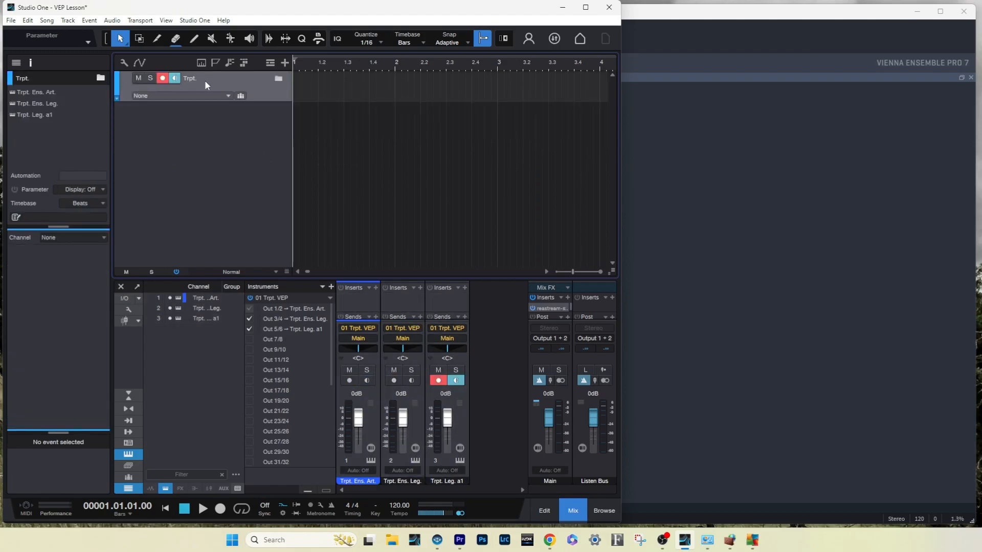
# Color the Trpt. folder and its three tracks yellow, and collapse the folder
pyautogui.click(118, 90)
pyautogui.click(237, 134)
pyautogui.click(278, 78)
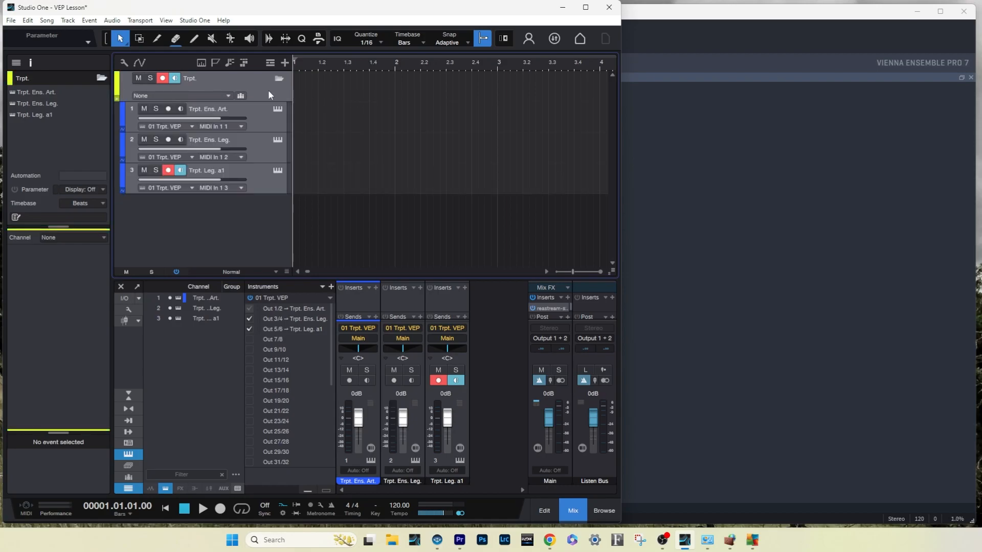
pyautogui.click(262, 184)
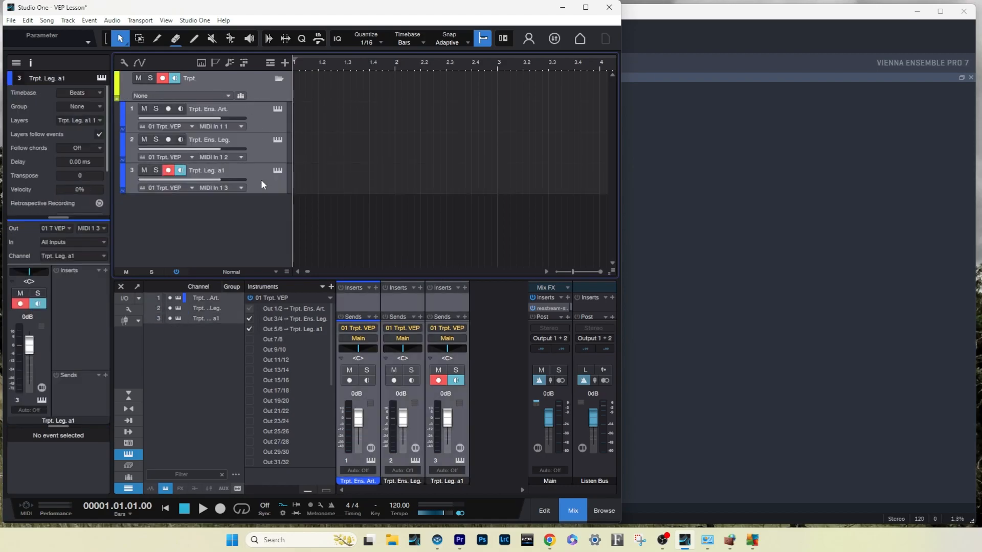
pyautogui.click(123, 181)
pyautogui.click(238, 228)
pyautogui.click(279, 79)
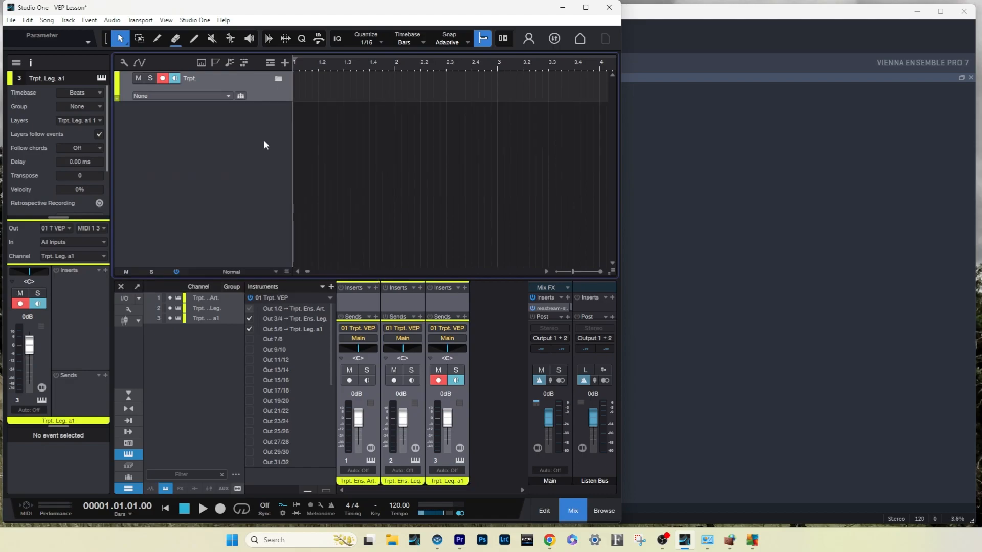
# Add a Kontakt 7 instrument track and load CineBrass Core patches 04 and 05 (Two Horns) and 06 (Six Horns Ensemble Articulations) into its rack
pyautogui.press('F5')
pyautogui.moveTo(474, 154); pyautogui.dragTo(338, 134)
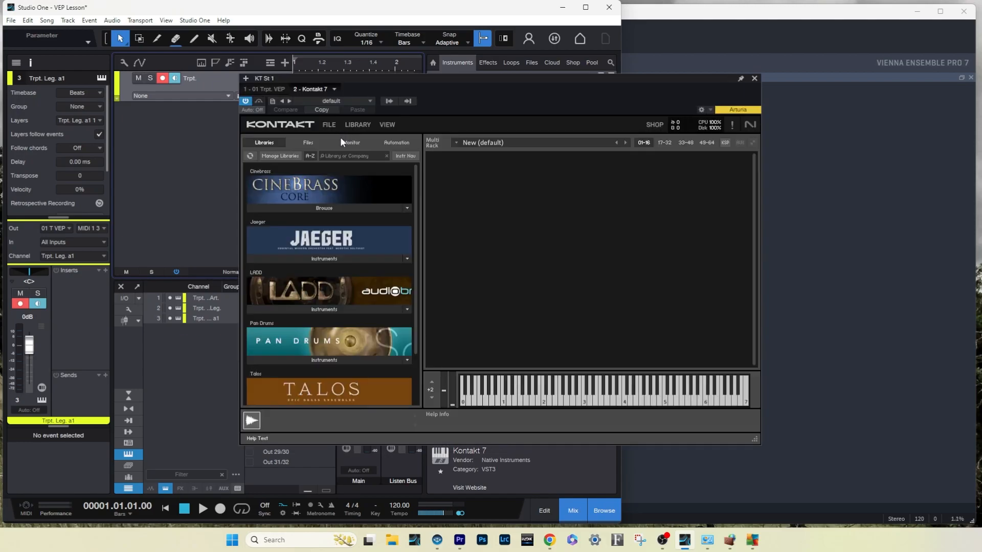
pyautogui.click(335, 207)
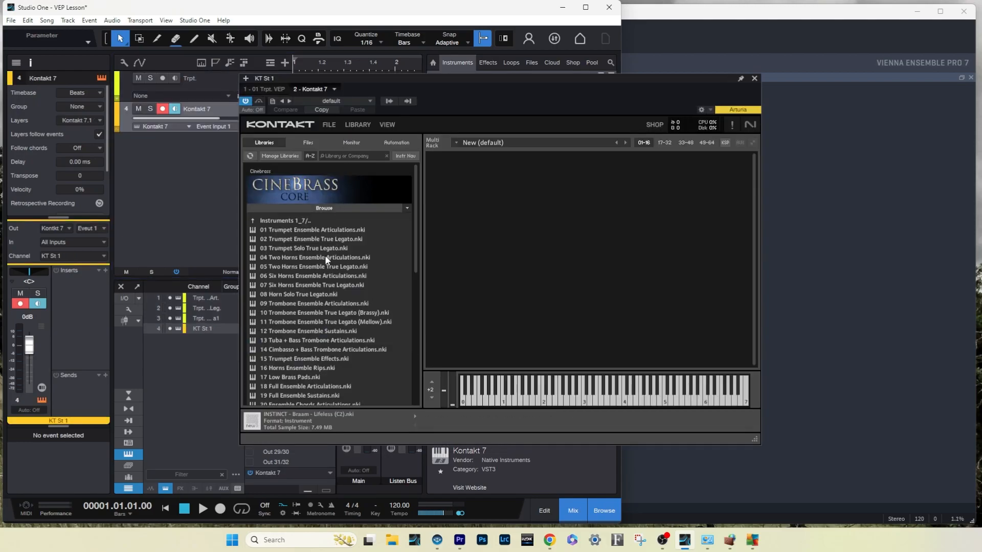
pyautogui.moveTo(326, 259); pyautogui.dragTo(471, 255)
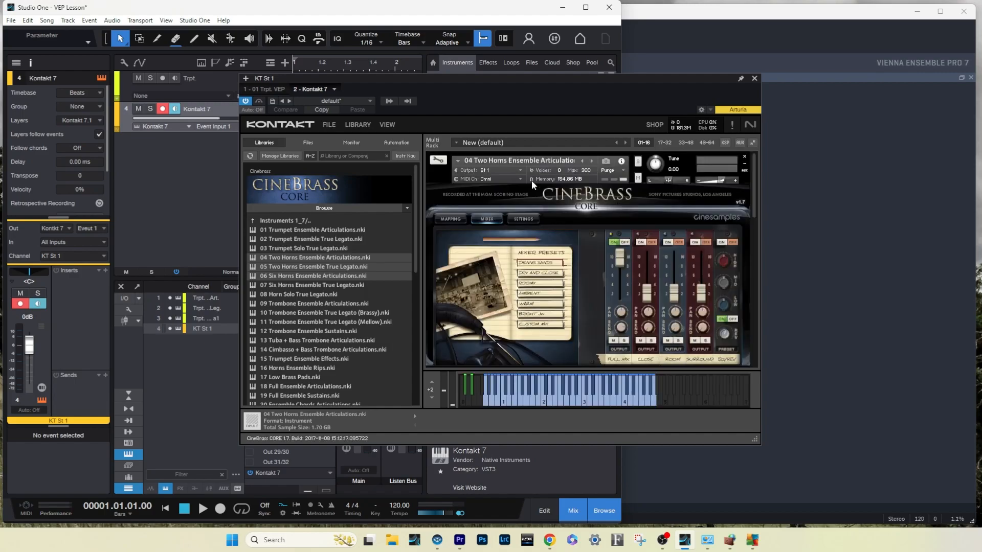
# Set 04 Two Horns Ensemble Articulations to Port A MIDI channel 1 and minimize its header
pyautogui.click(520, 179)
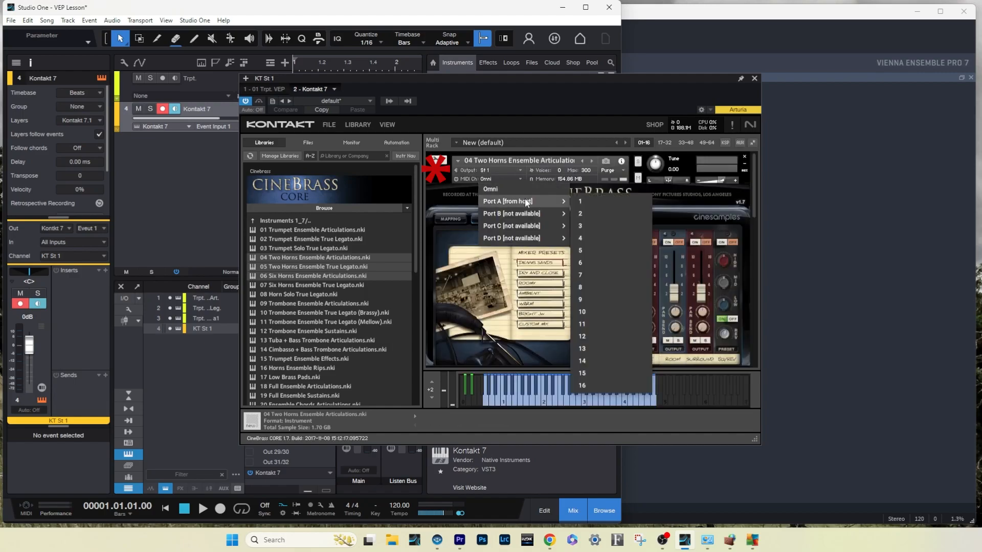
pyautogui.click(582, 201)
pyautogui.click(746, 168)
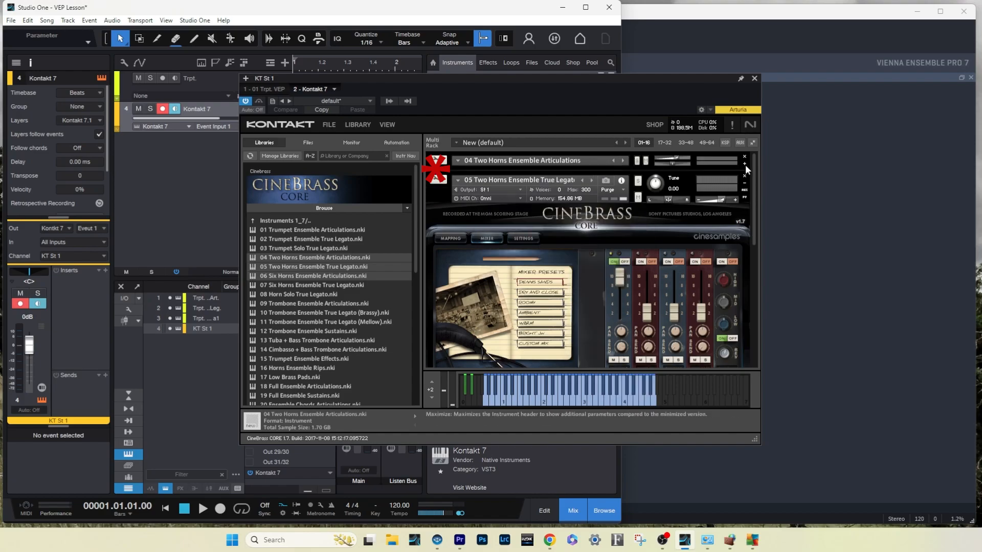
# Route 05 Two Horns Ensemble True Legato to output St 2 and Port A MIDI channel 2, and minimize its header
pyautogui.click(520, 189)
pyautogui.click(517, 228)
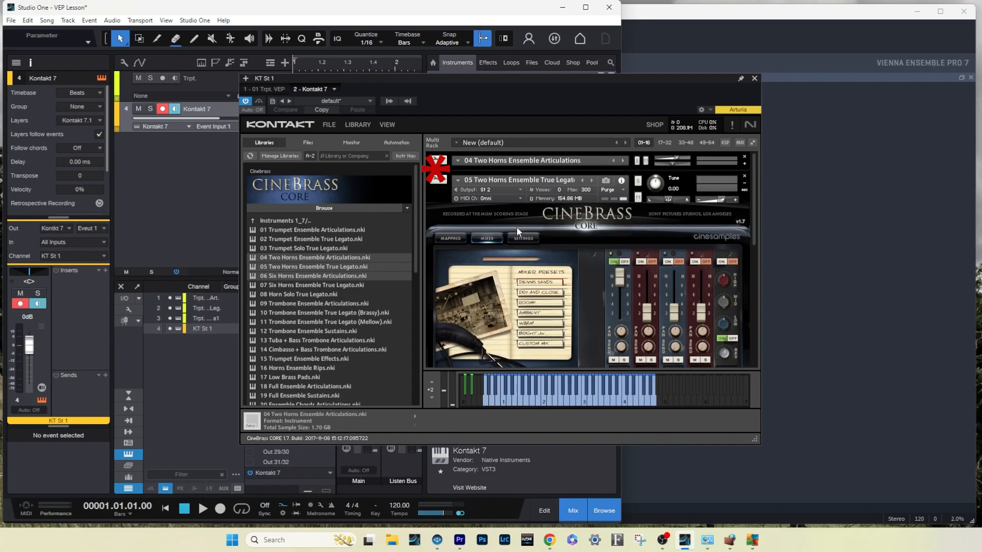
pyautogui.click(522, 198)
pyautogui.moveTo(526, 226)
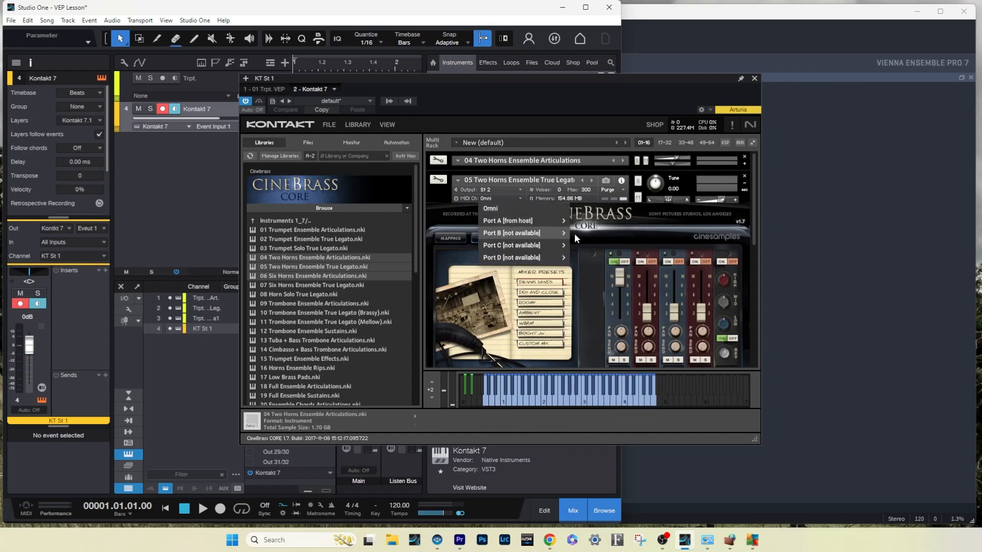
pyautogui.click(583, 233)
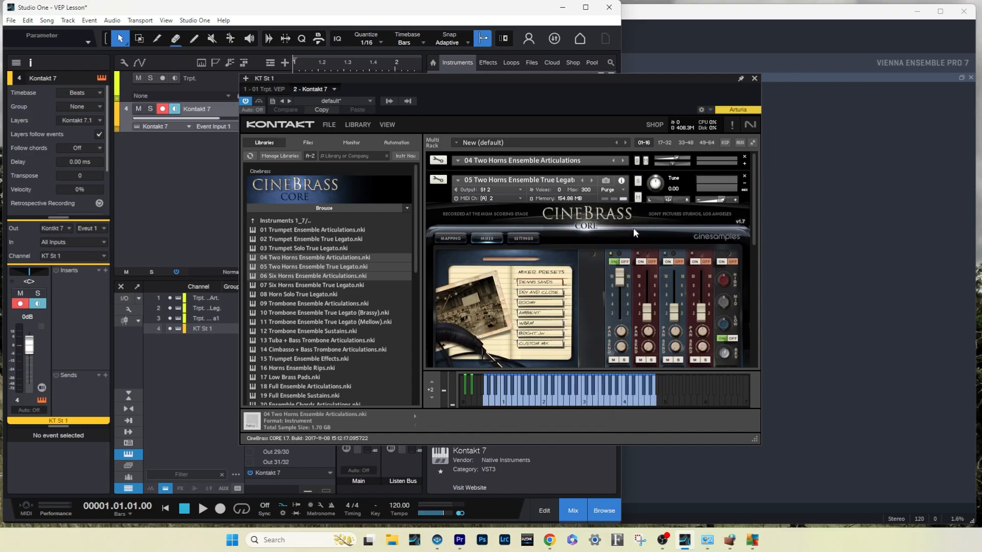
pyautogui.click(744, 183)
# Route 06 Six Horns Ensemble Articulations to output St 3 and Port A MIDI channel 3, and minimize its header
pyautogui.click(520, 209)
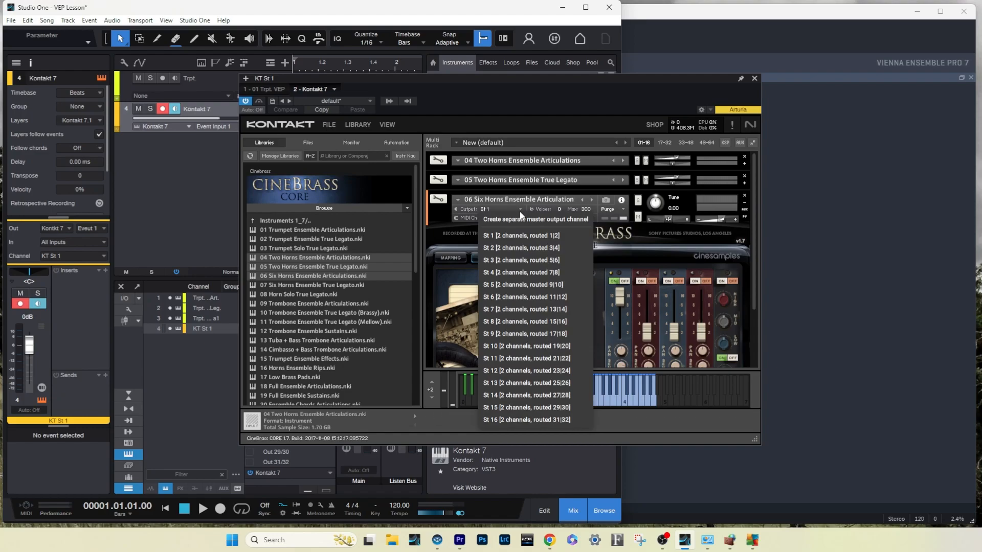
pyautogui.click(517, 259)
pyautogui.click(520, 217)
pyautogui.moveTo(521, 235)
pyautogui.click(587, 265)
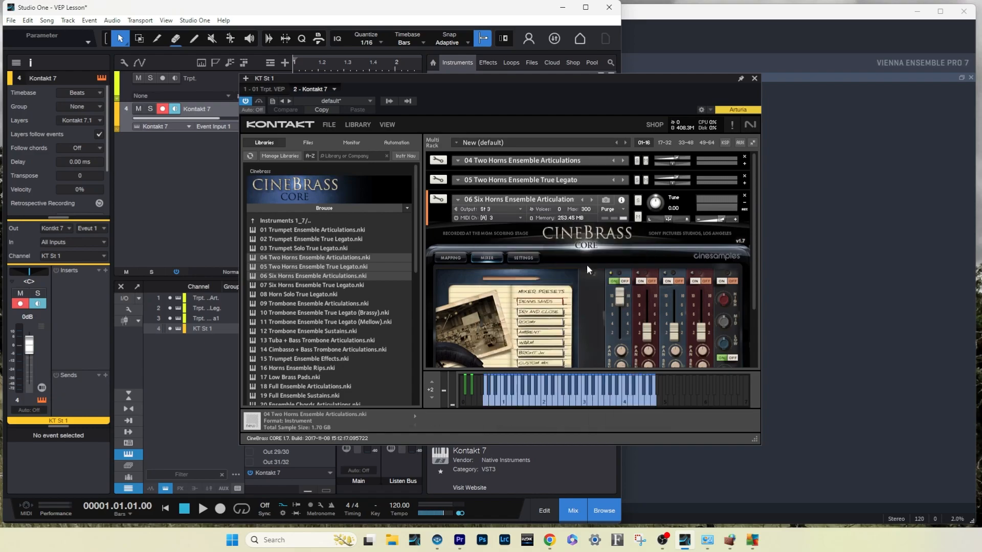
pyautogui.click(743, 201)
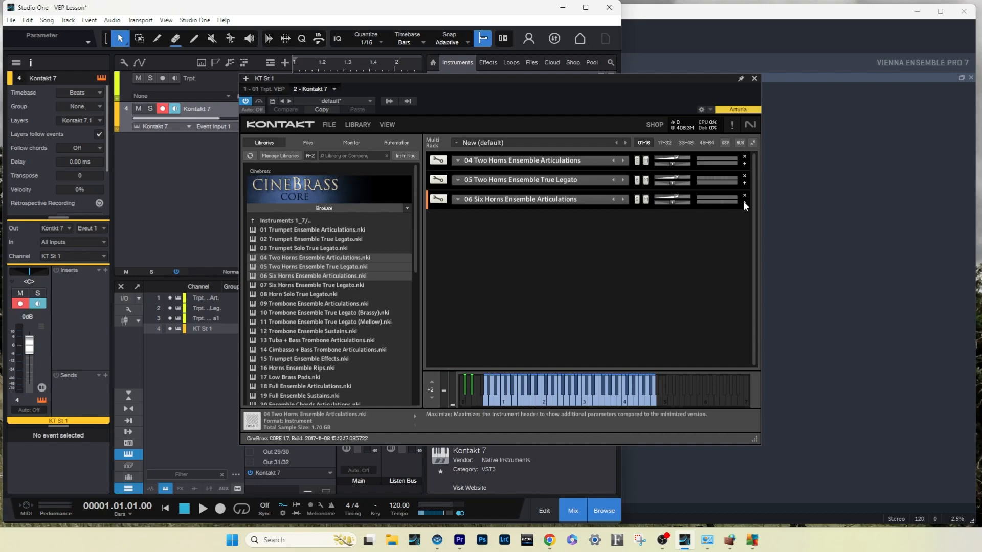
# Save the Kontakt multi as Horn 1 in the Kontakt Multis folder of Desktop > VEP Lesson, replacing the existing file
pyautogui.click(335, 131)
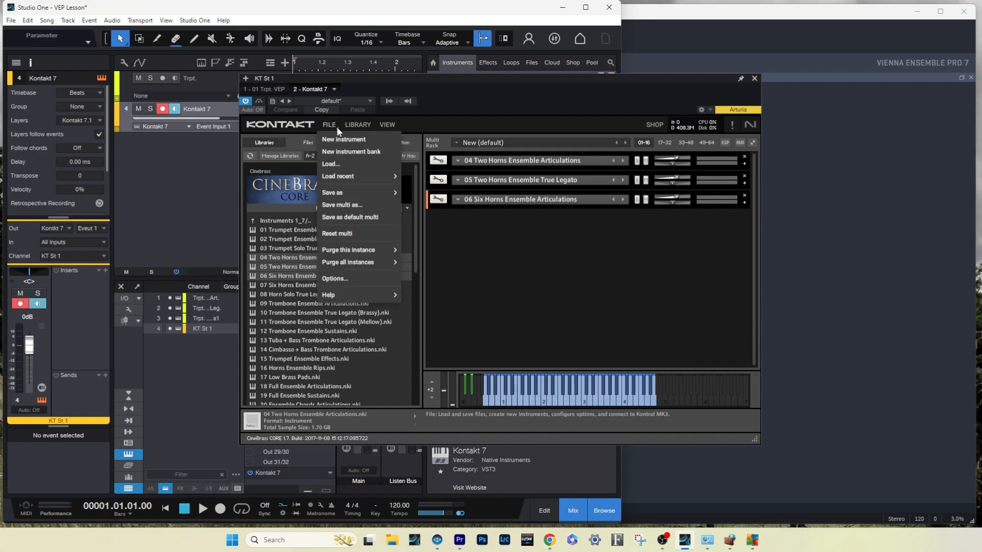
pyautogui.click(351, 205)
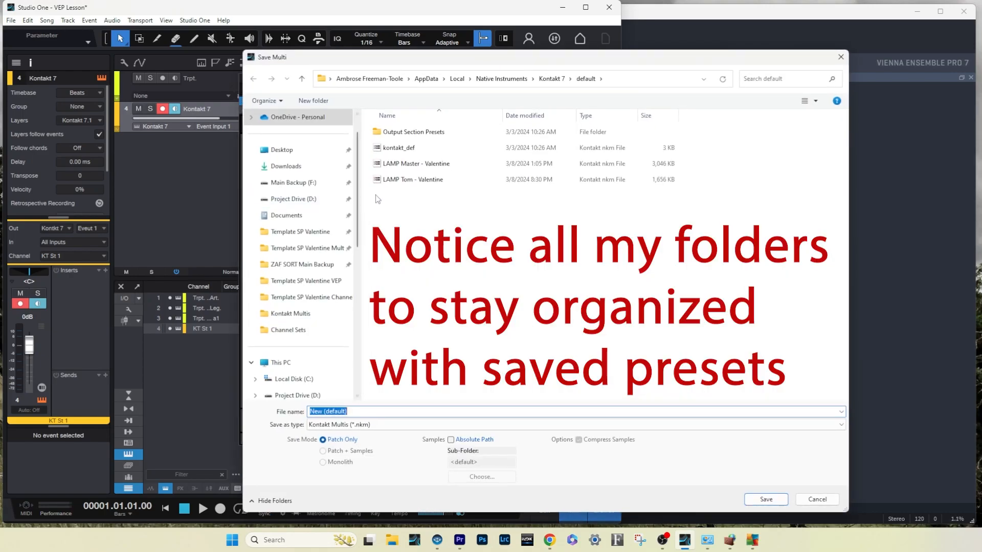
pyautogui.click(305, 153)
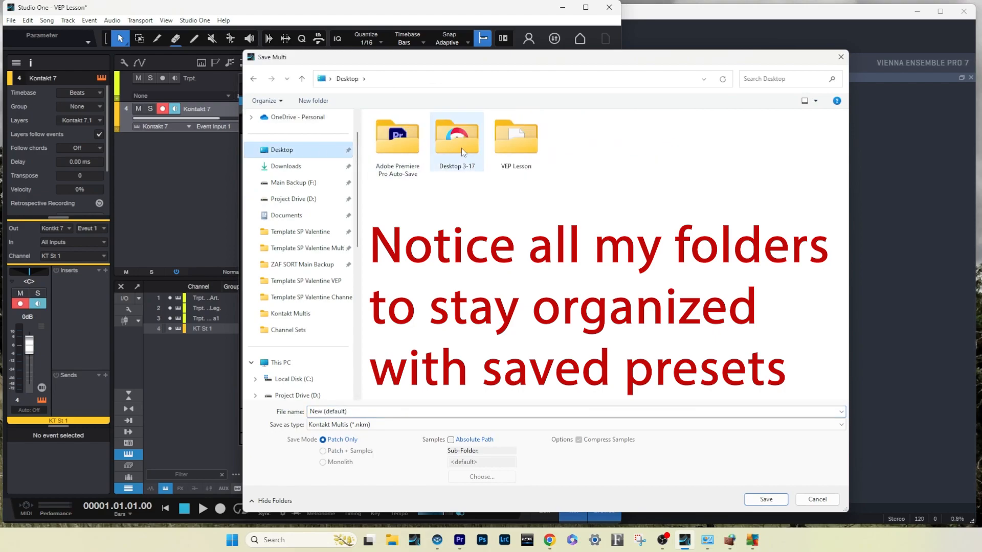
pyautogui.doubleClick(508, 152)
pyautogui.click(433, 169)
pyautogui.doubleClick(432, 165)
pyautogui.click(407, 134)
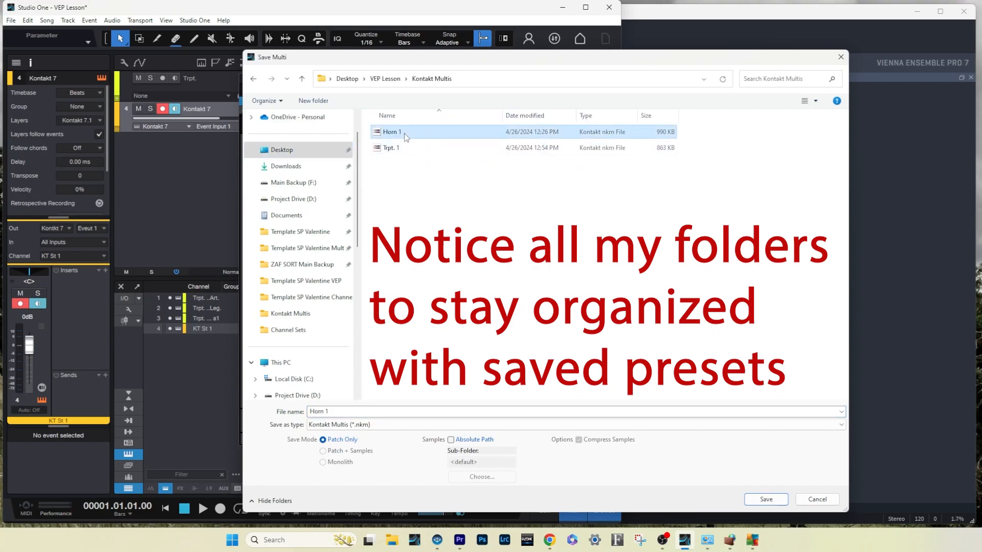
pyautogui.click(766, 499)
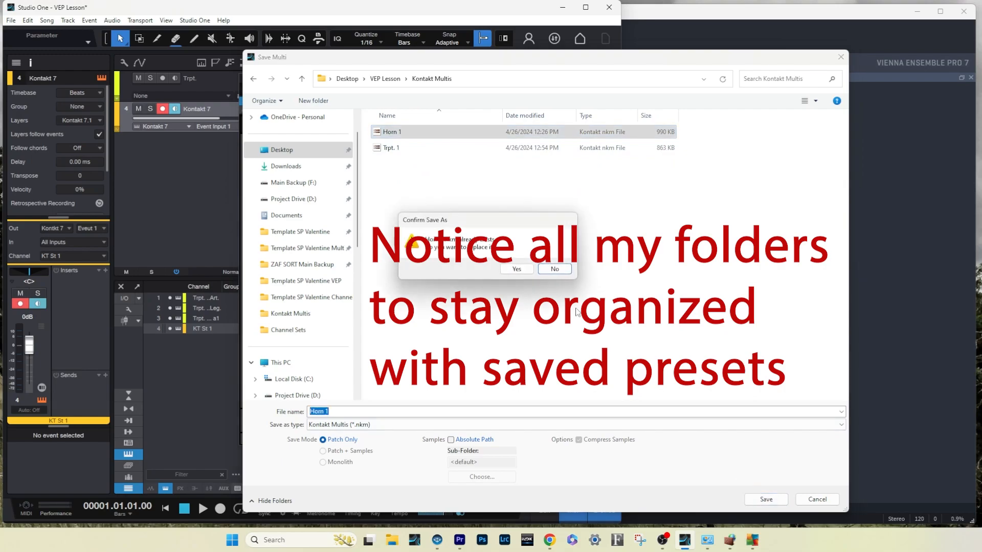
pyautogui.click(518, 270)
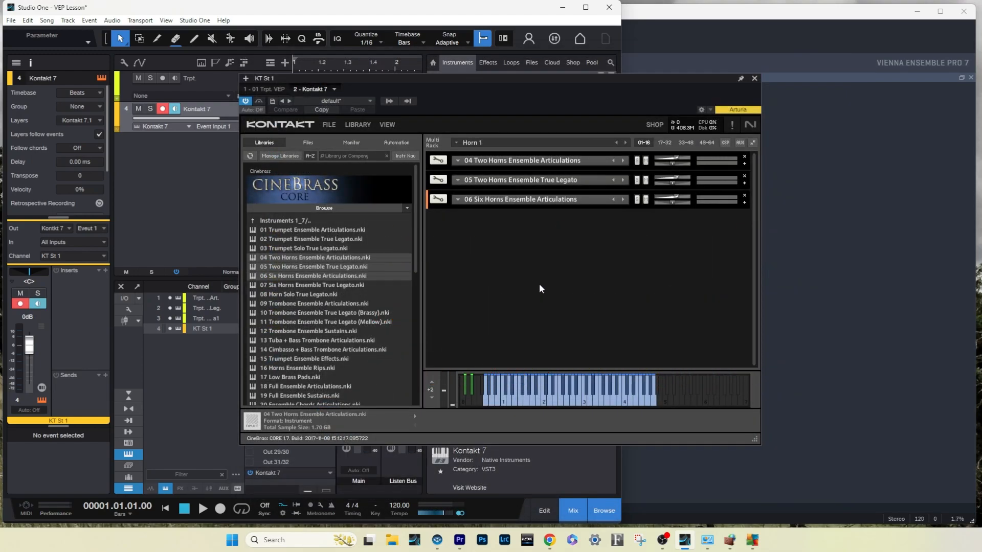
# Close the Kontakt editor and remove the Kontakt 7 track together with its instrument
pyautogui.click(755, 80)
pyautogui.rightClick(259, 117)
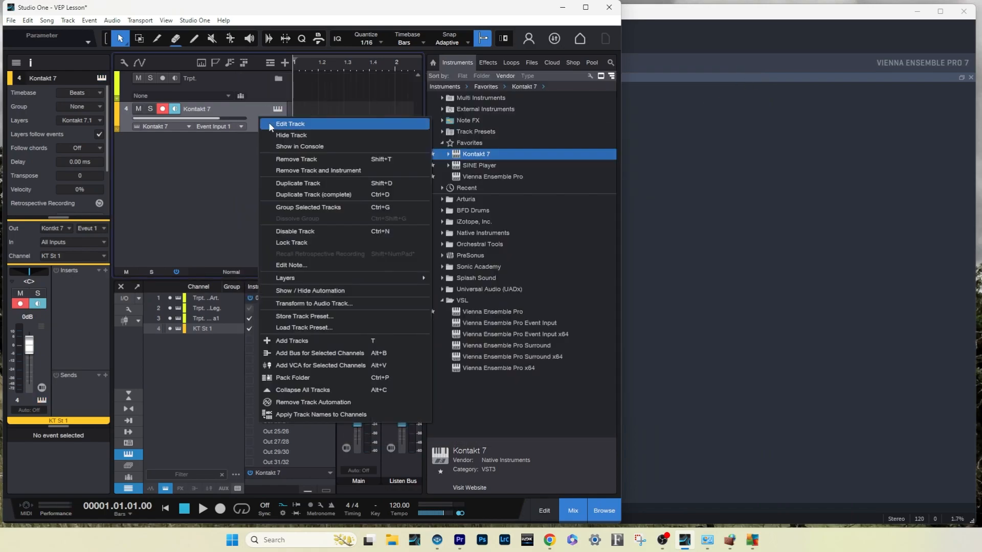
pyautogui.click(305, 171)
# Switch to Vienna Ensemble Pro, add a new instance and name it 02 Horn
pyautogui.click(665, 183)
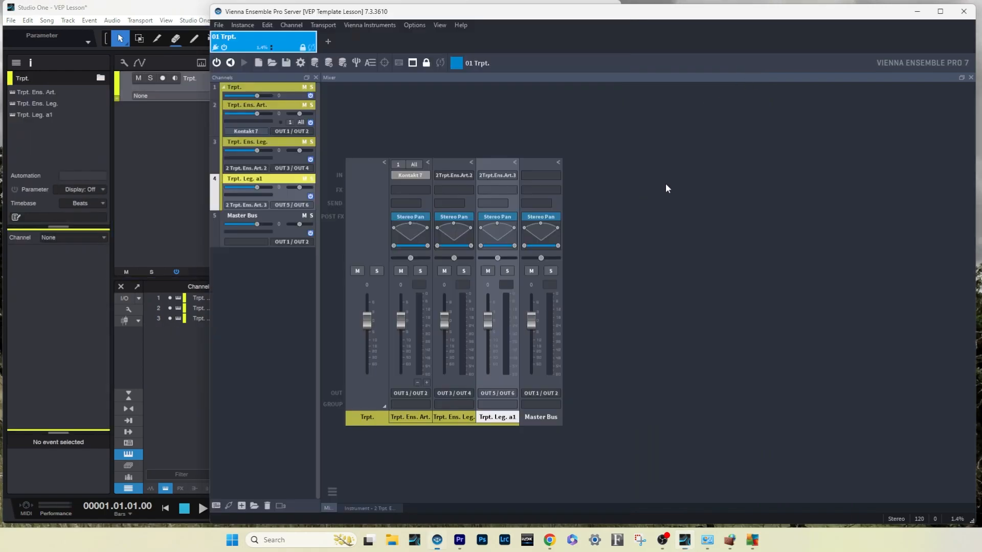
pyautogui.click(328, 42)
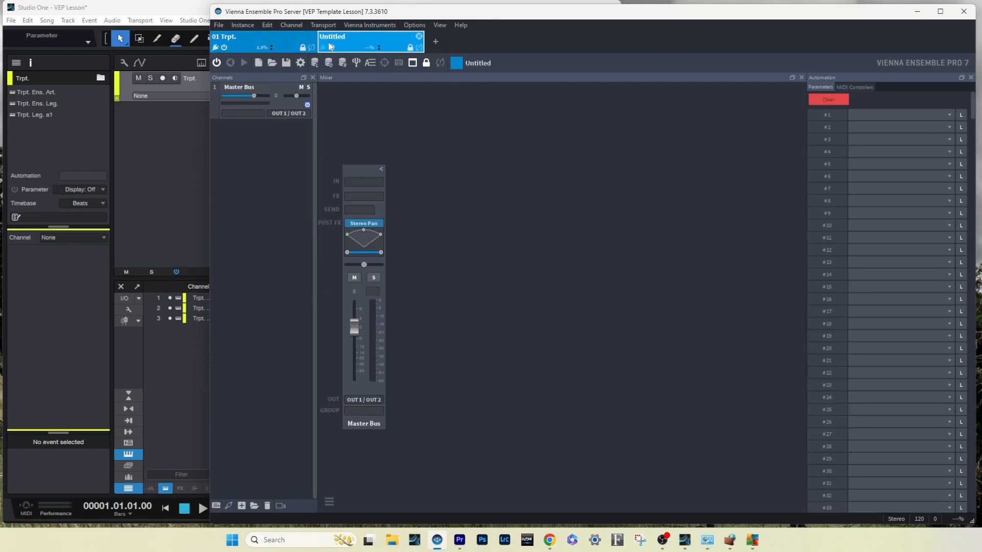
pyautogui.doubleClick(333, 37)
pyautogui.write('02 Horn')
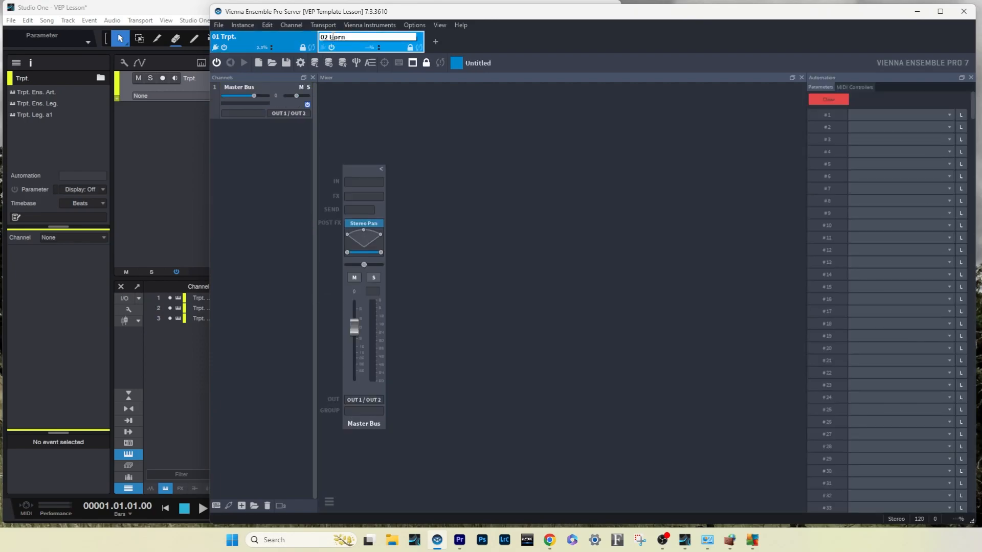
pyautogui.press('Return')
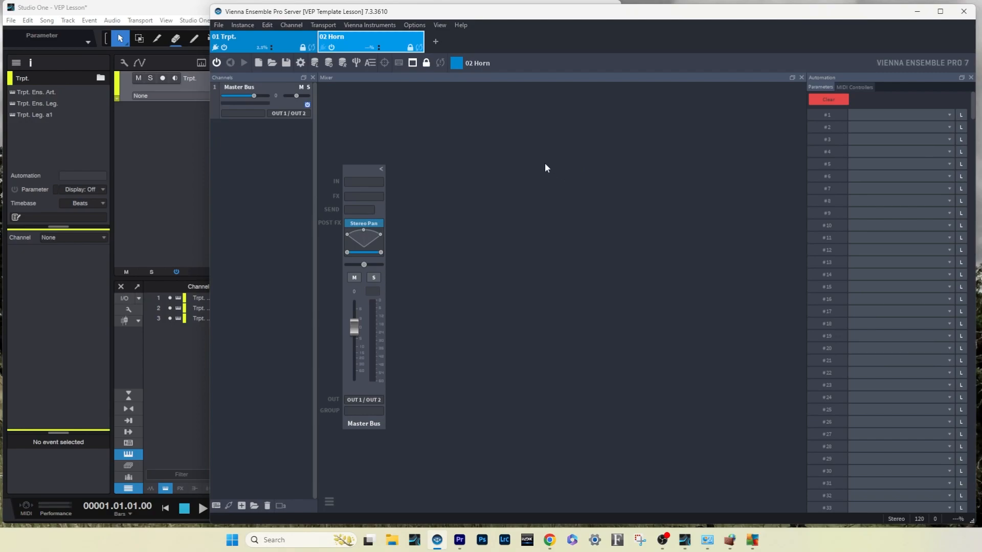
# Insert the Native Instruments Kontakt 7 (VST3) stereo plugin into the 02 Horn instance
pyautogui.rightClick(277, 152)
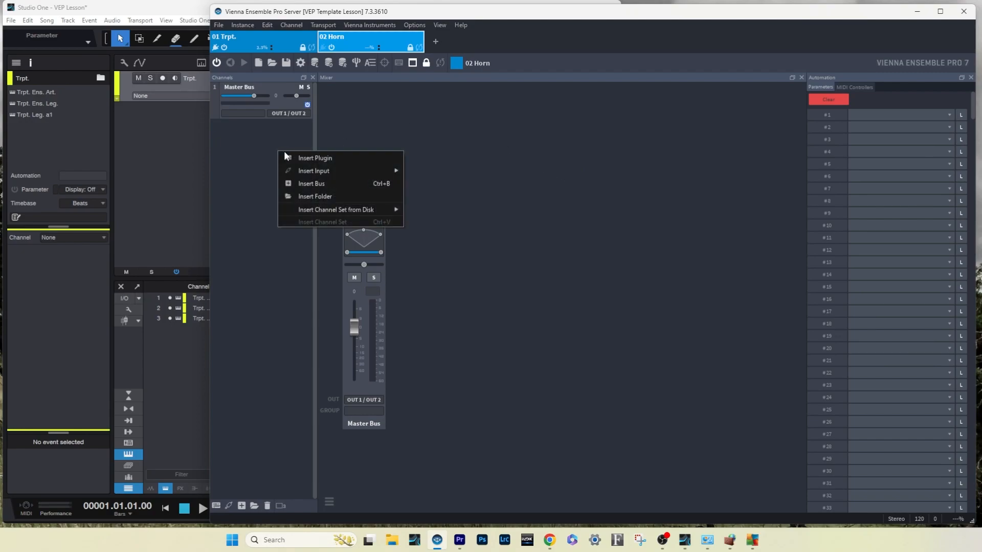
pyautogui.click(311, 160)
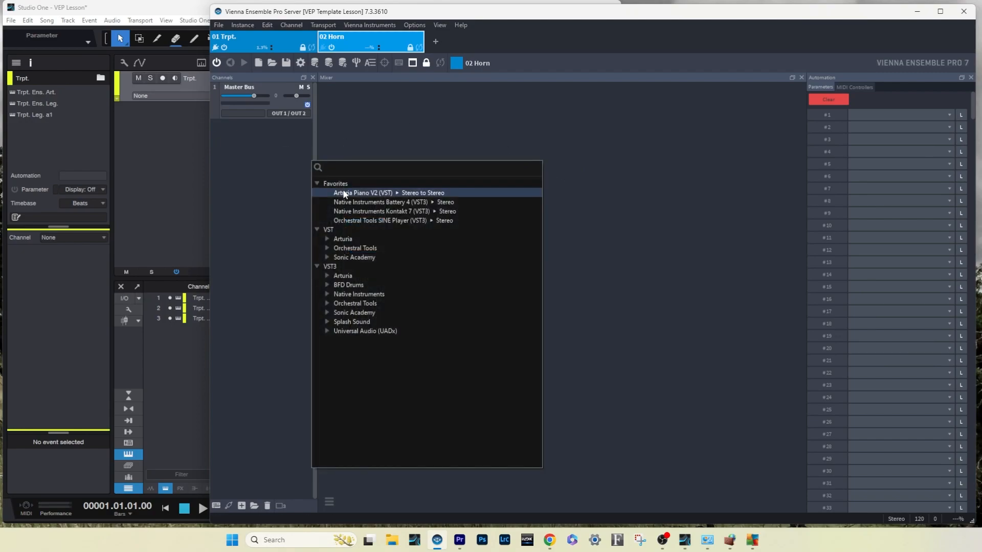
pyautogui.click(365, 214)
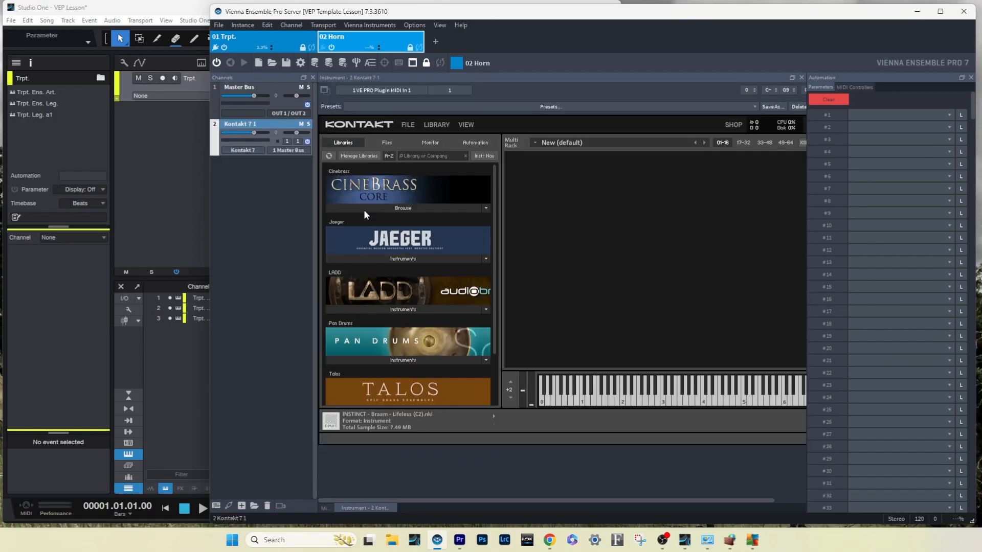
# Load the Horn 1 multi from the Kontakt Multis folder into Kontakt 7 and close the Automation pane
pyautogui.click(408, 124)
pyautogui.moveTo(439, 172)
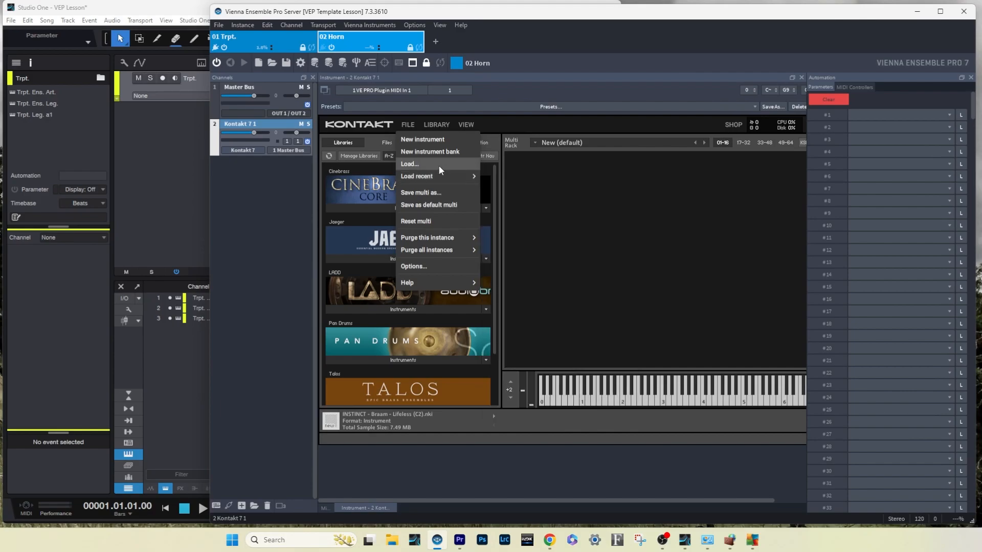
pyautogui.click(439, 165)
pyautogui.click(392, 105)
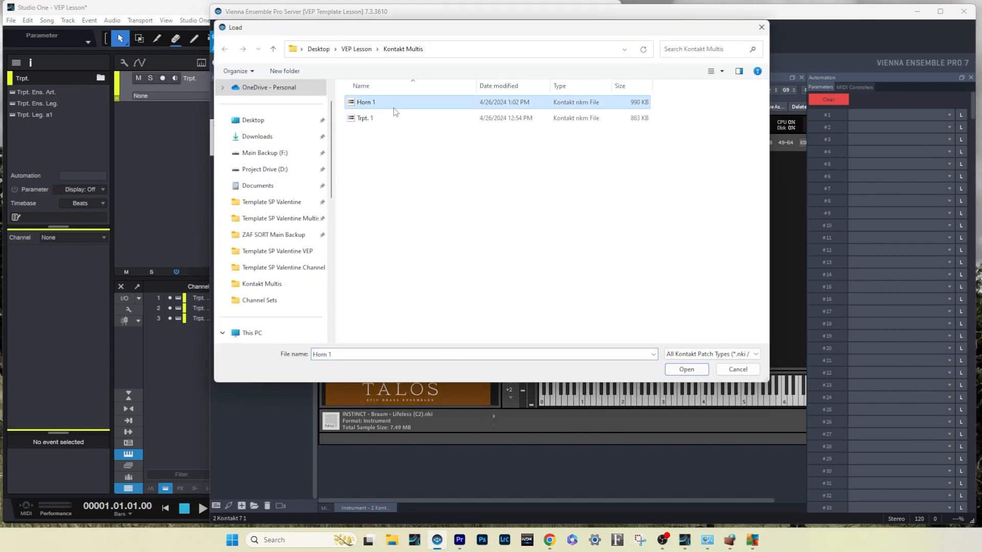
pyautogui.click(685, 372)
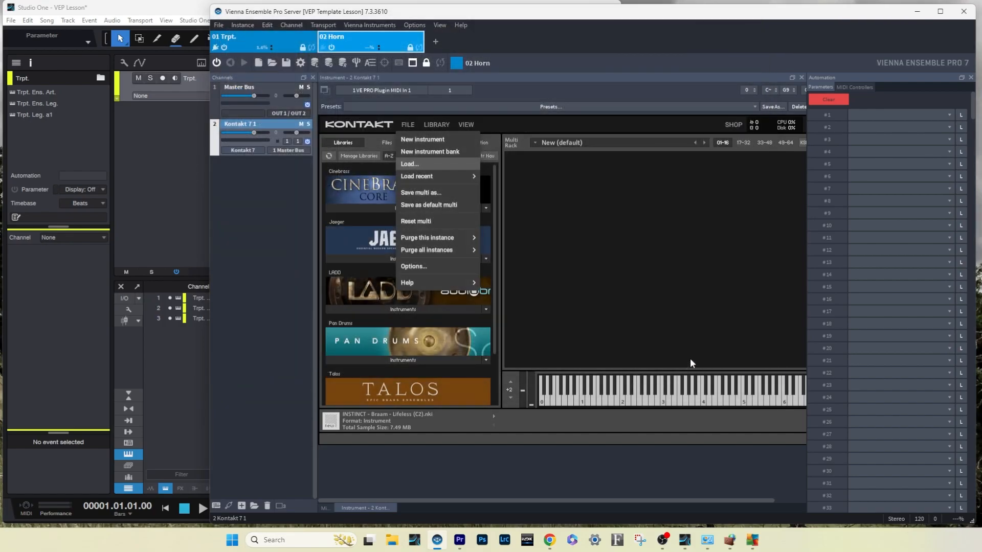
pyautogui.click(971, 79)
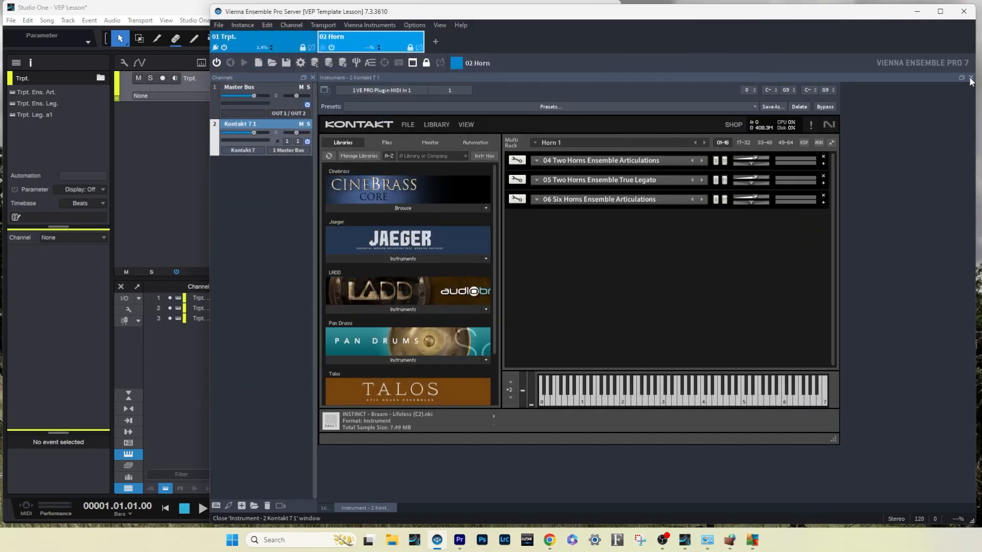
# Check the output and MIDI channel assignments of the three loaded horn patches, minimizing each header again
pyautogui.click(824, 205)
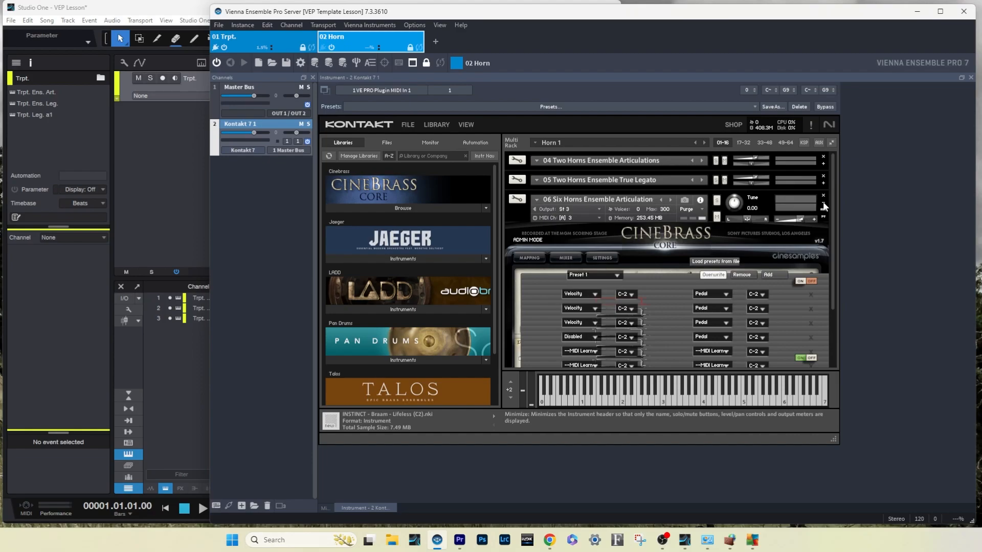
pyautogui.click(823, 206)
pyautogui.click(824, 183)
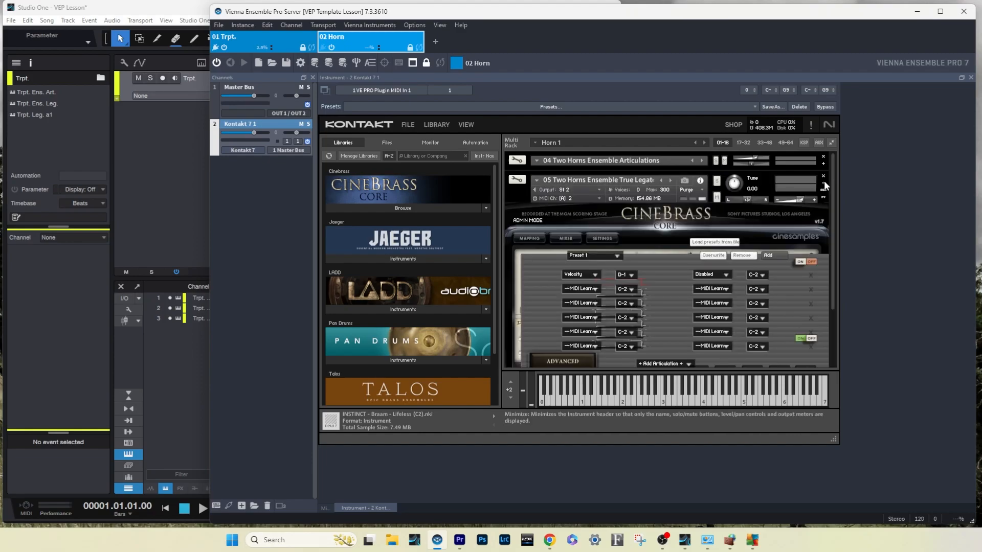
pyautogui.click(824, 183)
pyautogui.click(824, 163)
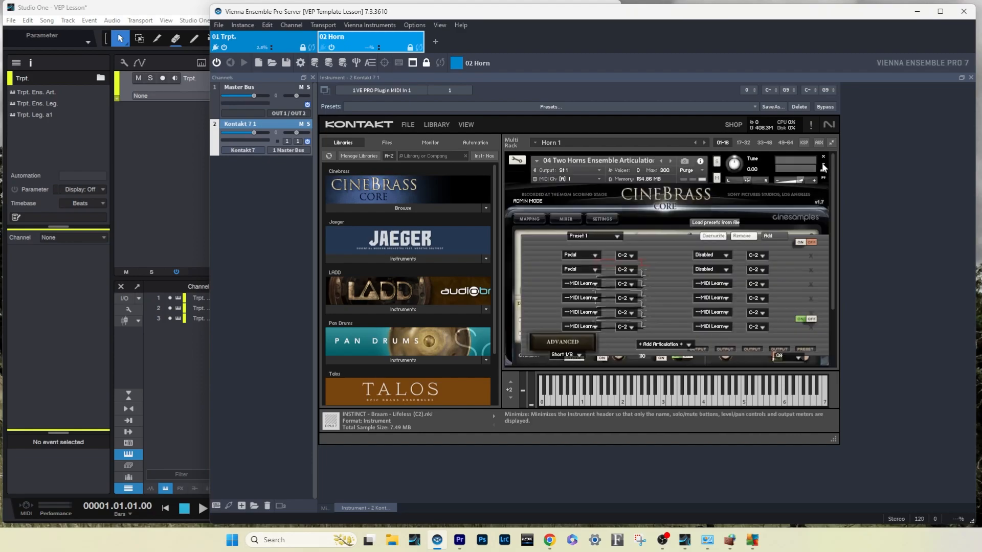
pyautogui.click(823, 166)
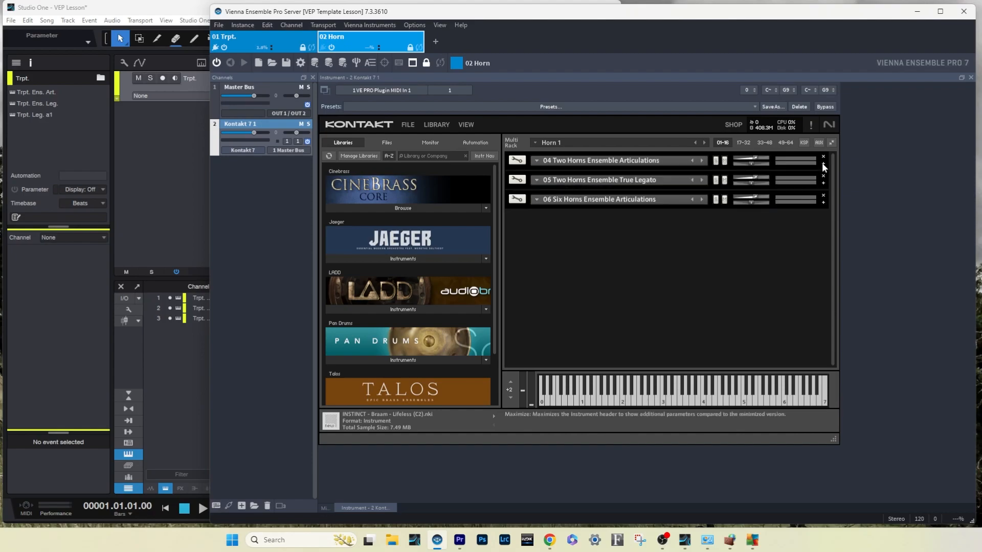
# Add two additional output channels for Kontakt 7 in the mixer
pyautogui.click(324, 508)
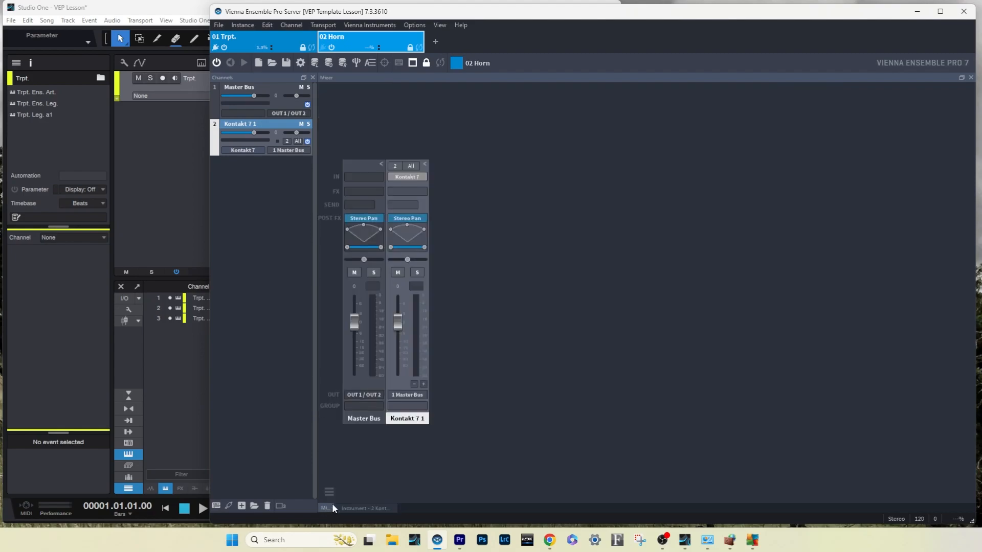
pyautogui.click(424, 384)
pyautogui.click(424, 383)
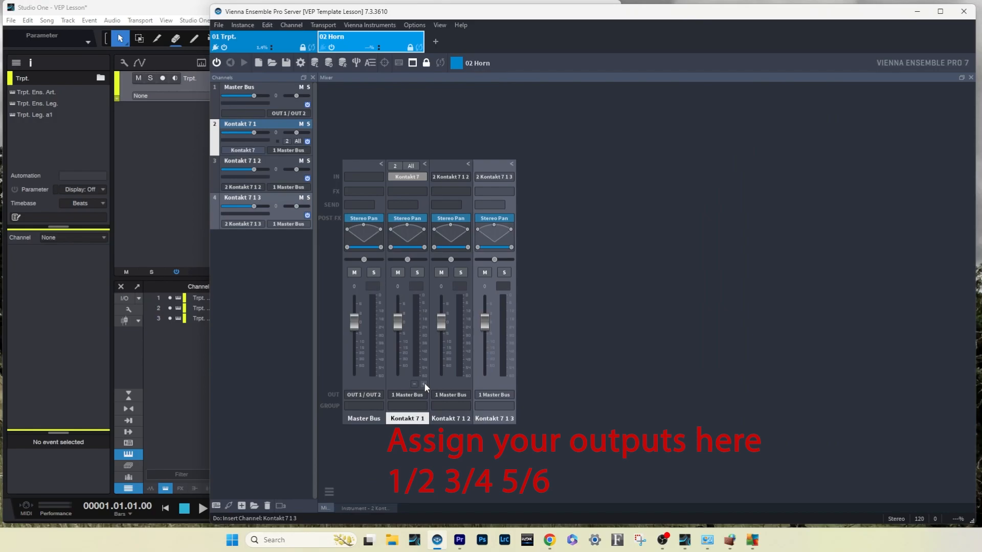
# Show the Kontakt instrument and rename its first channel as Horn 1
pyautogui.click(409, 180)
pyautogui.doubleClick(245, 123)
pyautogui.write('Horn 1')
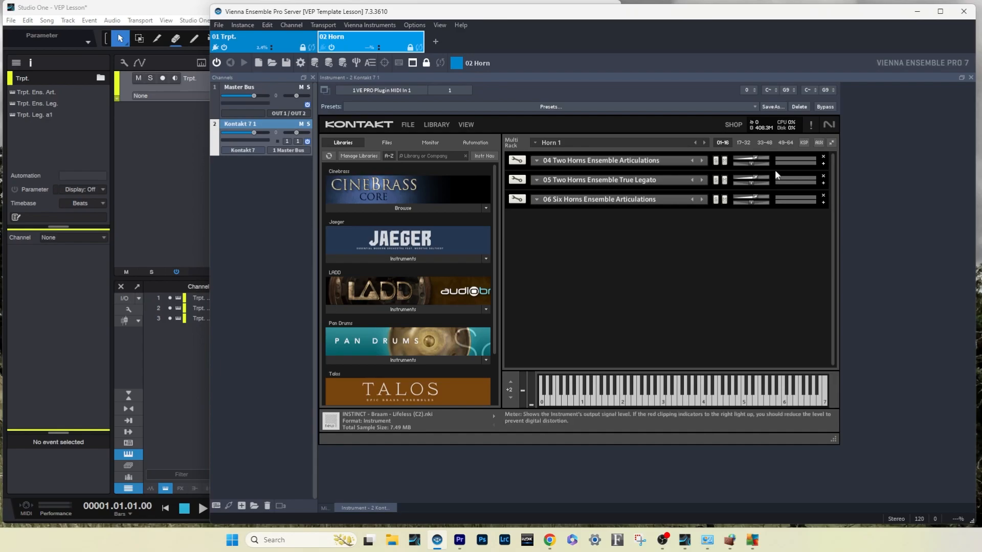
# Set the Kontakt channel's MIDI input to VE PRO Plugin MIDI In 2 on all MIDI channels
pyautogui.click(456, 90)
pyautogui.click(463, 104)
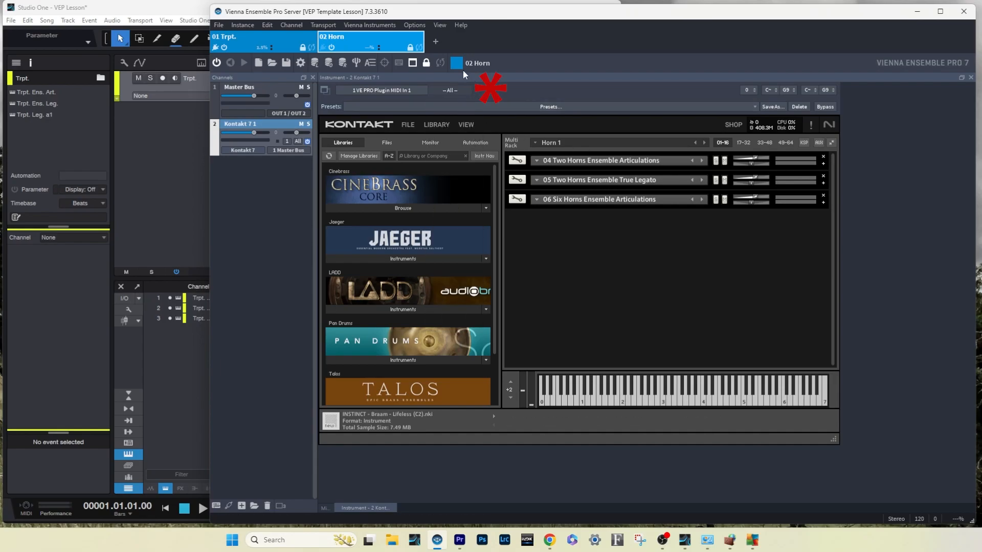
pyautogui.click(417, 91)
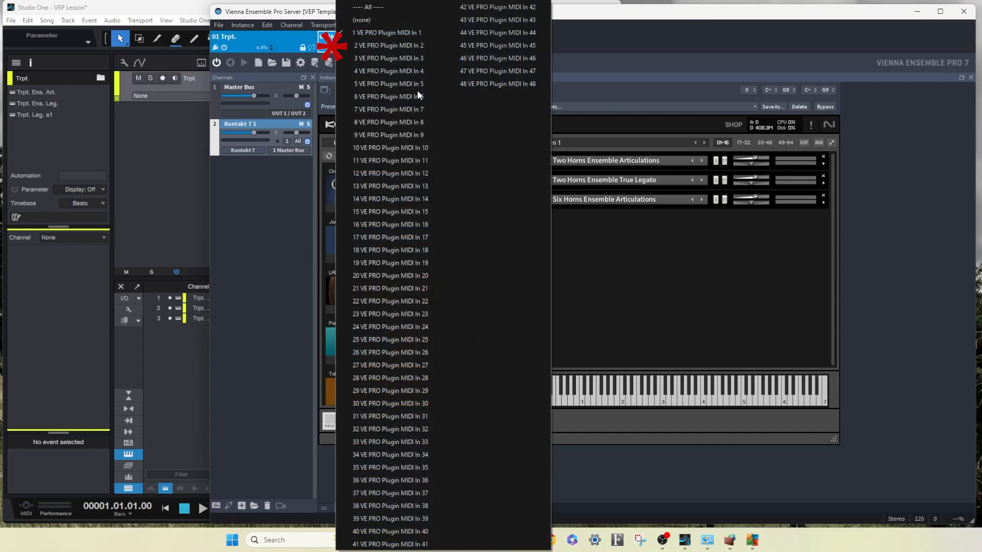
pyautogui.click(419, 46)
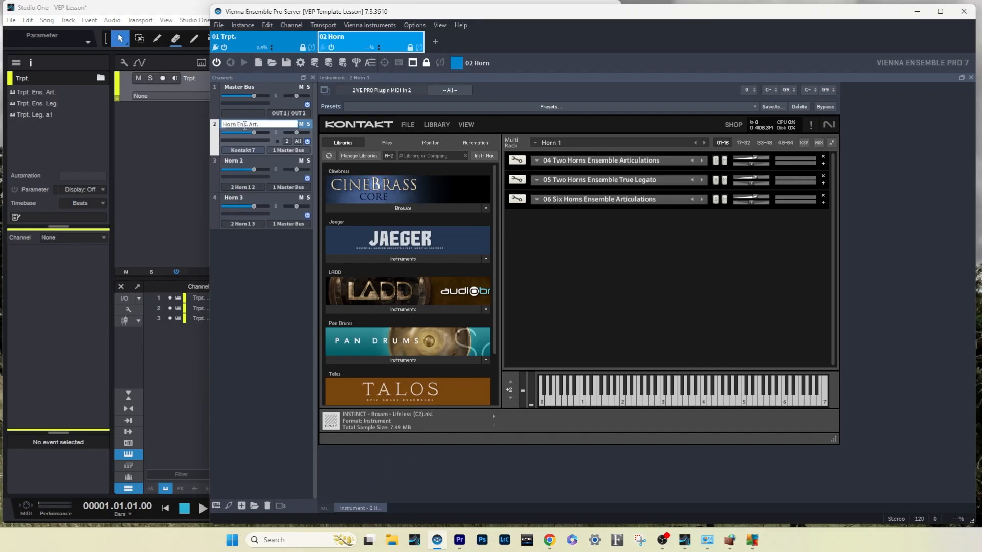
# Name the three Kontakt channels Horn Ens. Art. a2, Horn Leg. a2 and Horn Art. a6
pyautogui.write('a2')
pyautogui.press('Tab')
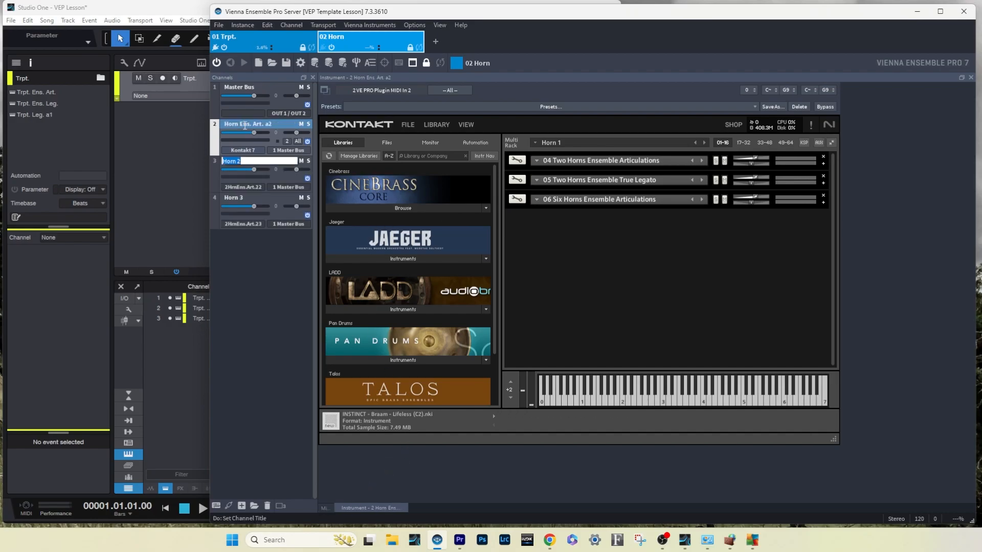
pyautogui.write('H')
pyautogui.press('Tab')
pyautogui.write('Horn Art.')
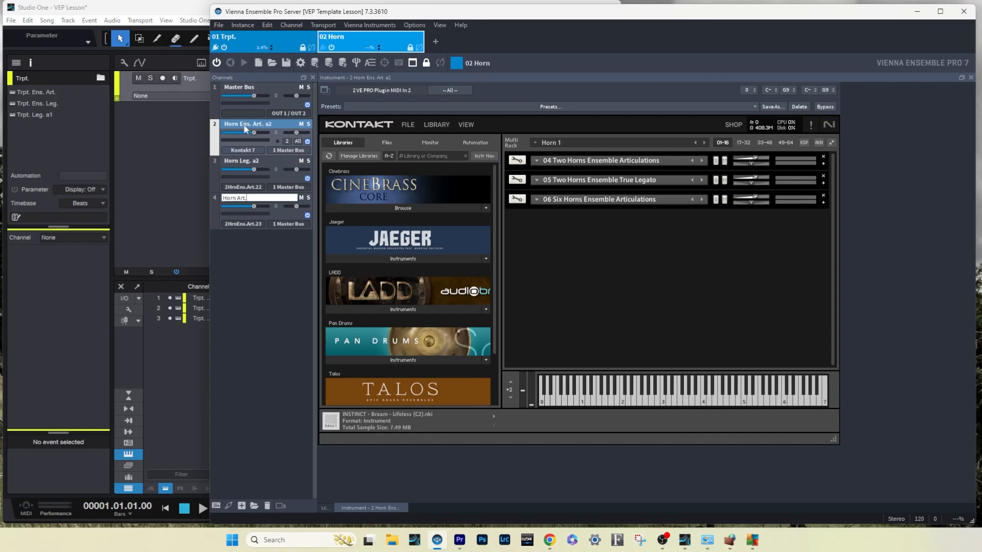
pyautogui.press('Return')
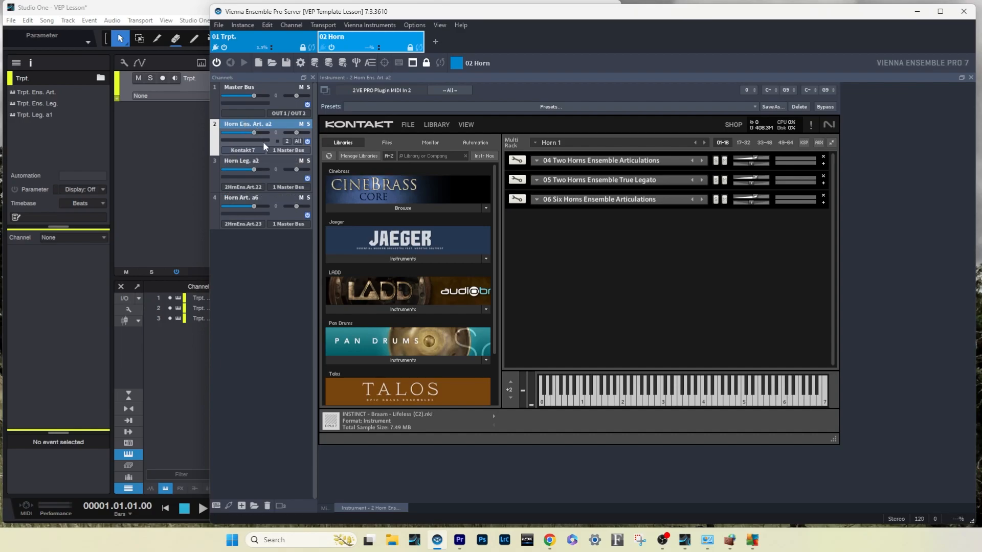
# Insert a channel folder after the Master Bus in the mixer and name it Horn
pyautogui.click(325, 508)
pyautogui.rightClick(378, 388)
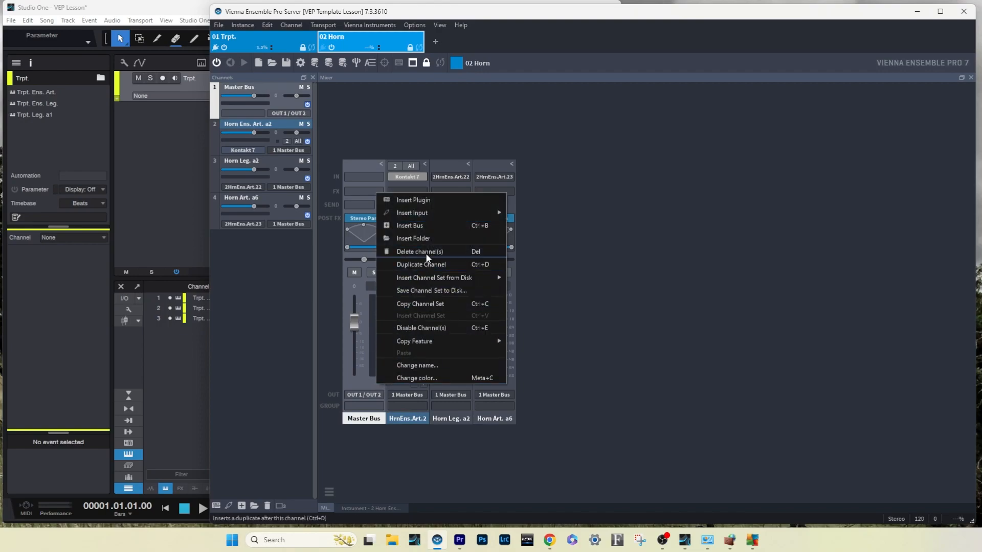
pyautogui.click(425, 237)
pyautogui.rightClick(417, 419)
pyautogui.click(446, 398)
pyautogui.write('Horn')
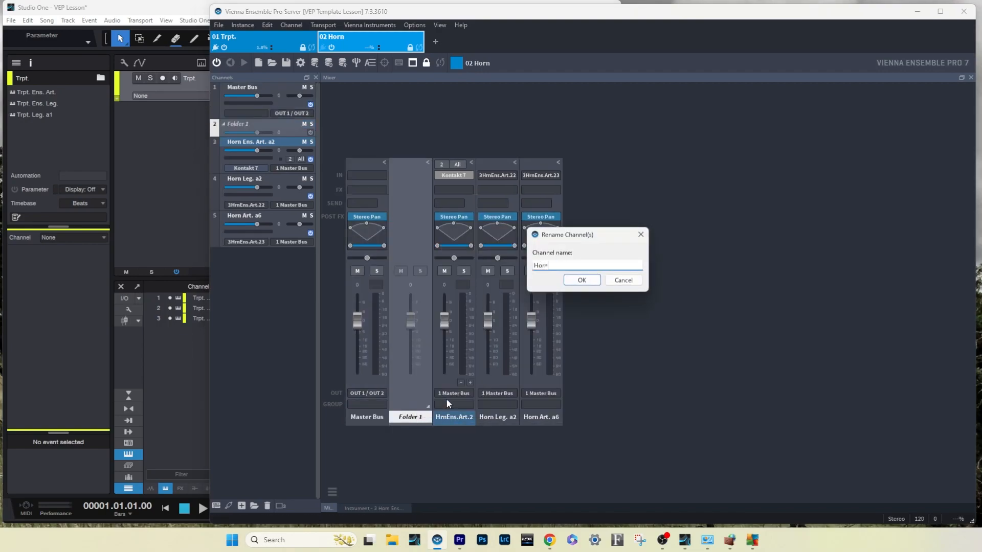
pyautogui.press('Return')
# Confirm the folder name, move the three horn channels into the Horn folder and colour the folder and channels orange
pyautogui.click(560, 420)
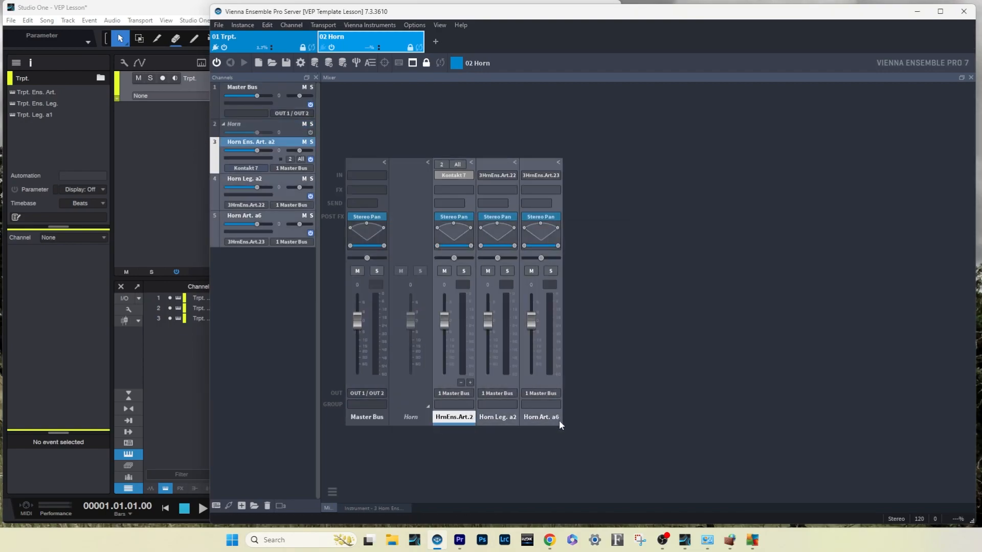
pyautogui.moveTo(560, 421); pyautogui.dragTo(423, 413)
pyautogui.rightClick(552, 417)
pyautogui.click(572, 412)
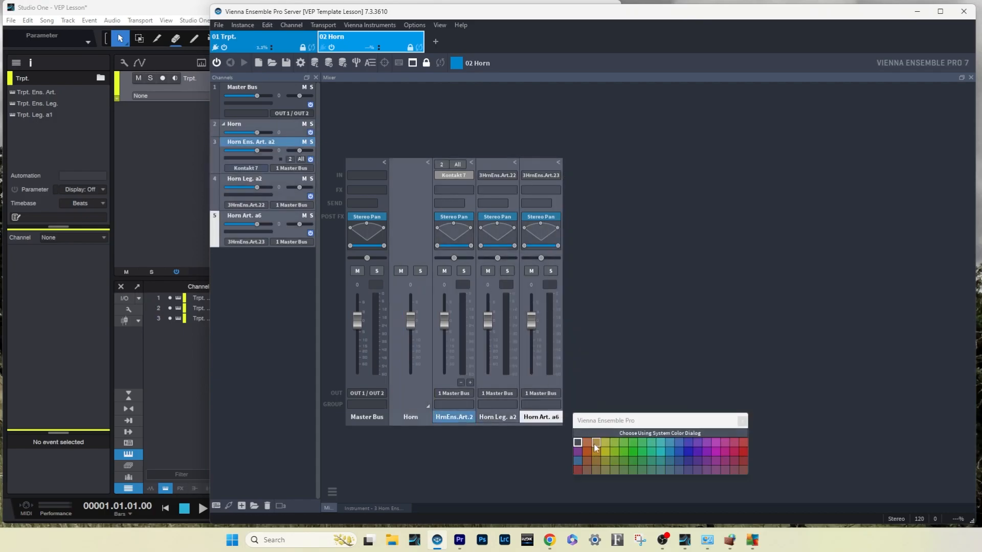
pyautogui.click(596, 452)
# Collapse the Horn folder and place it before the Master Bus in the mixer
pyautogui.click(429, 407)
pyautogui.moveTo(430, 426); pyautogui.dragTo(357, 425)
pyautogui.click(743, 420)
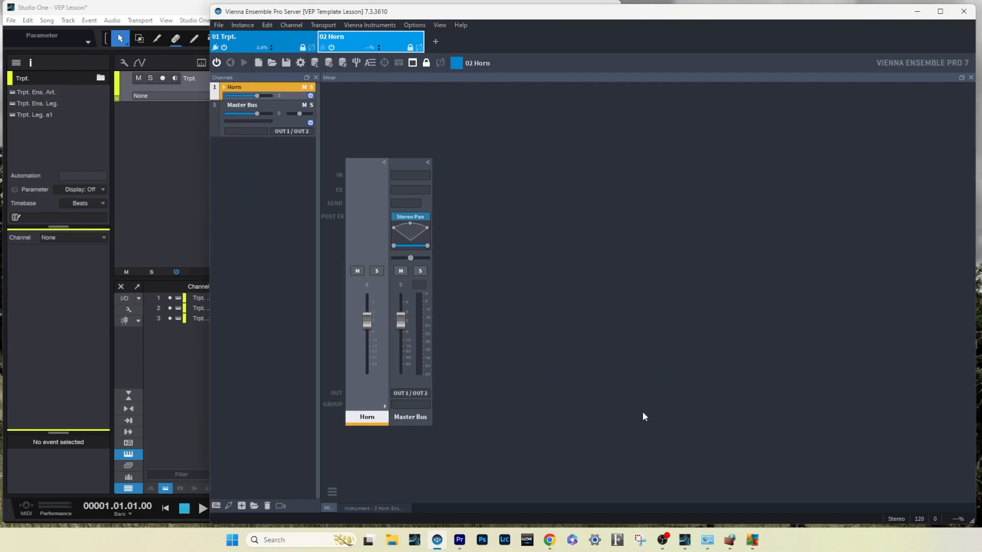
# Save the channels as a channel set in Desktop > VEP Lesson > Channel Sets, overwriting Horn Channel Set.vecs
pyautogui.rightClick(216, 116)
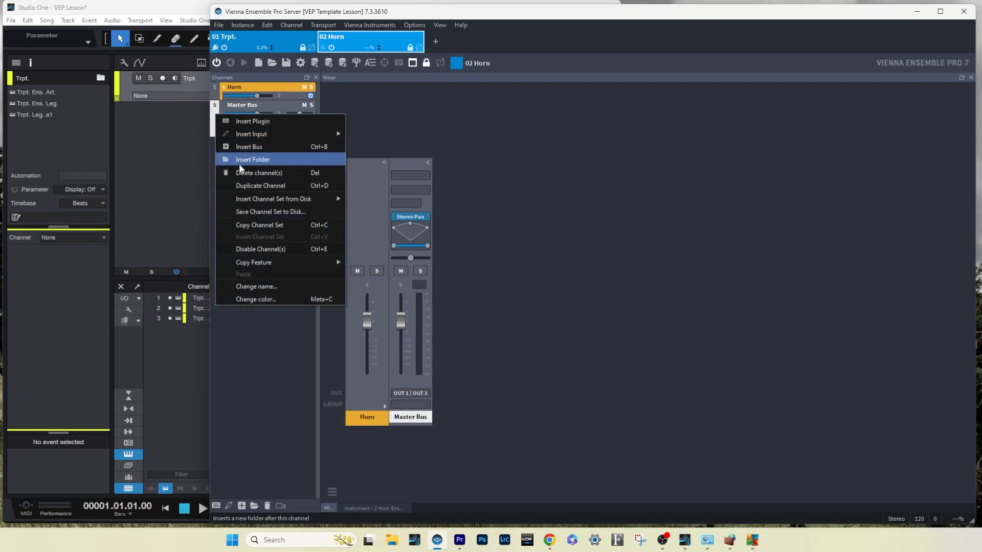
pyautogui.click(266, 212)
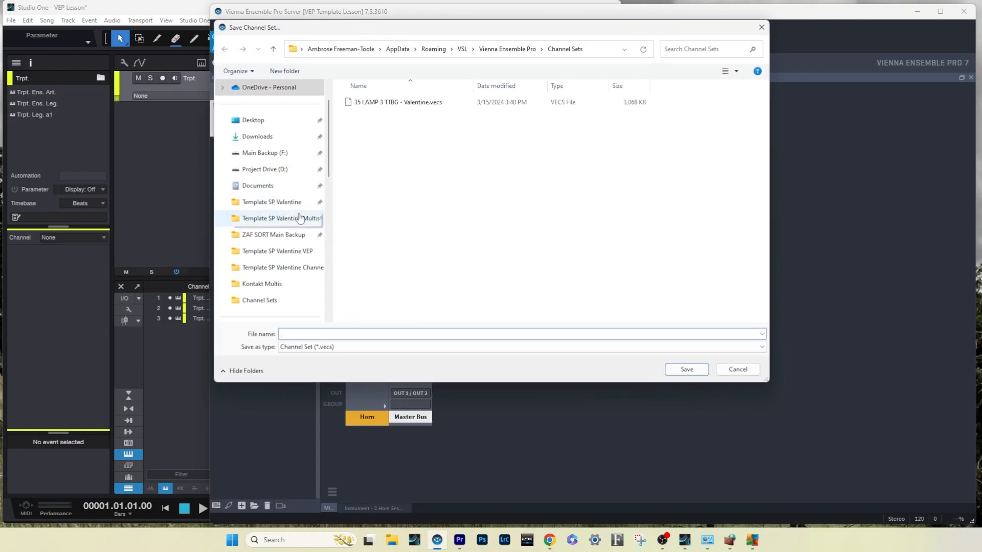
pyautogui.click(271, 125)
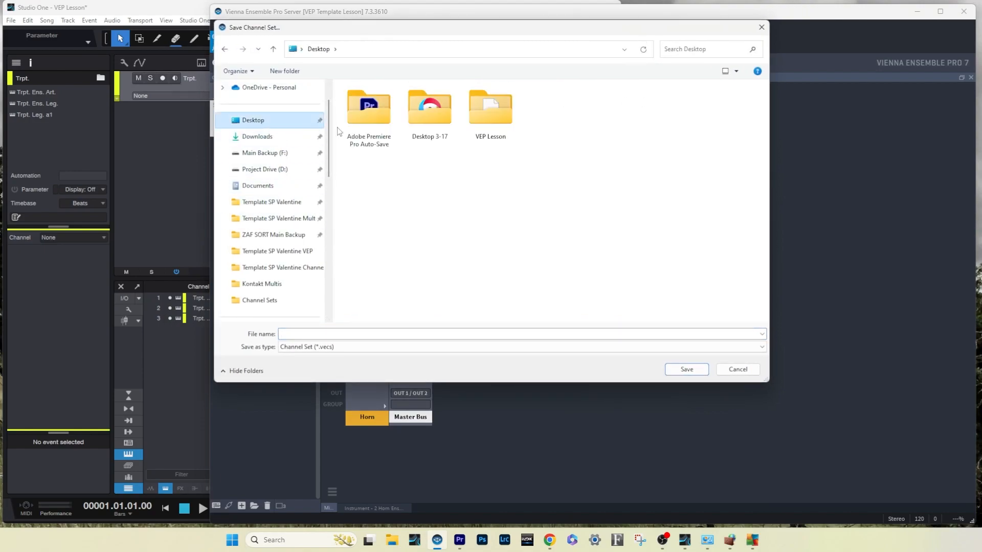
pyautogui.doubleClick(499, 125)
pyautogui.doubleClick(387, 103)
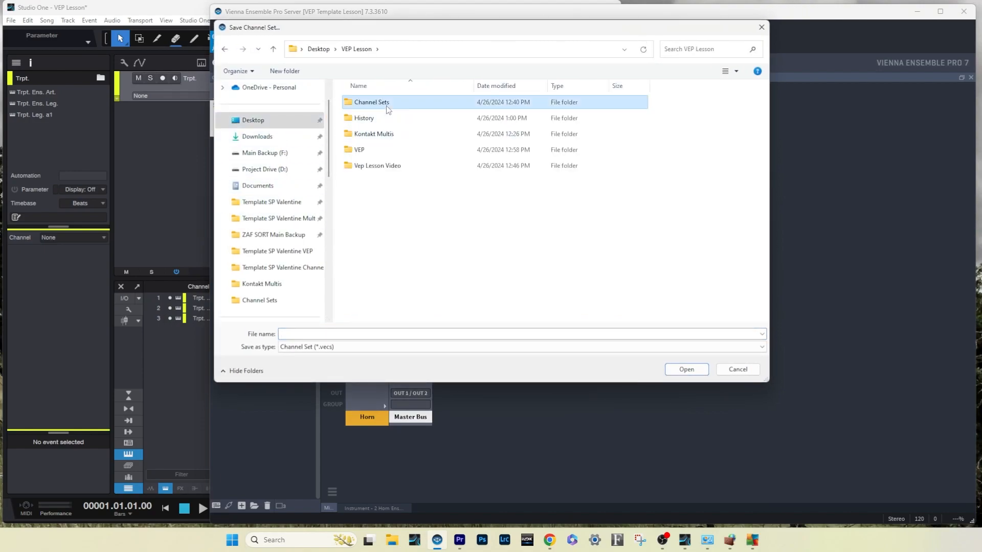
pyautogui.click(398, 106)
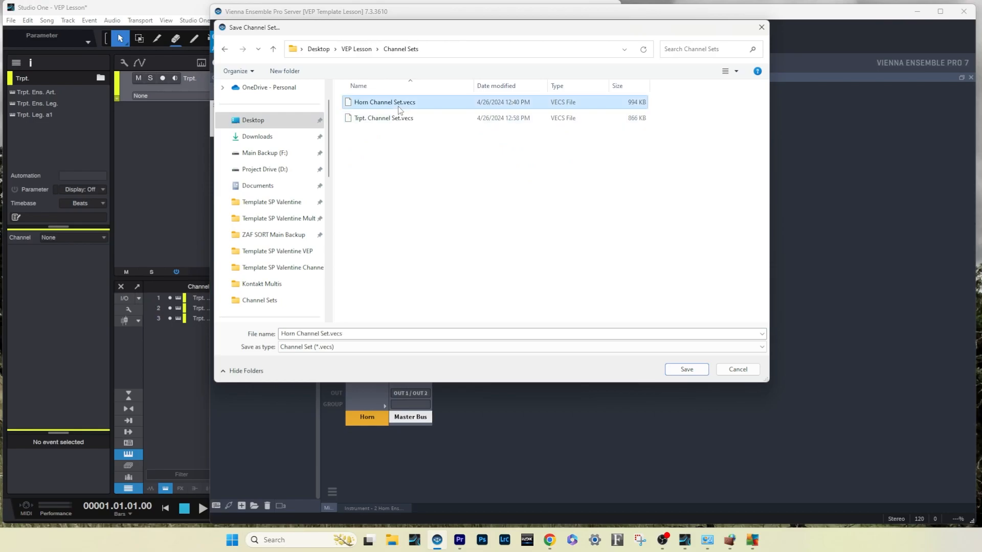
pyautogui.click(687, 369)
pyautogui.click(517, 270)
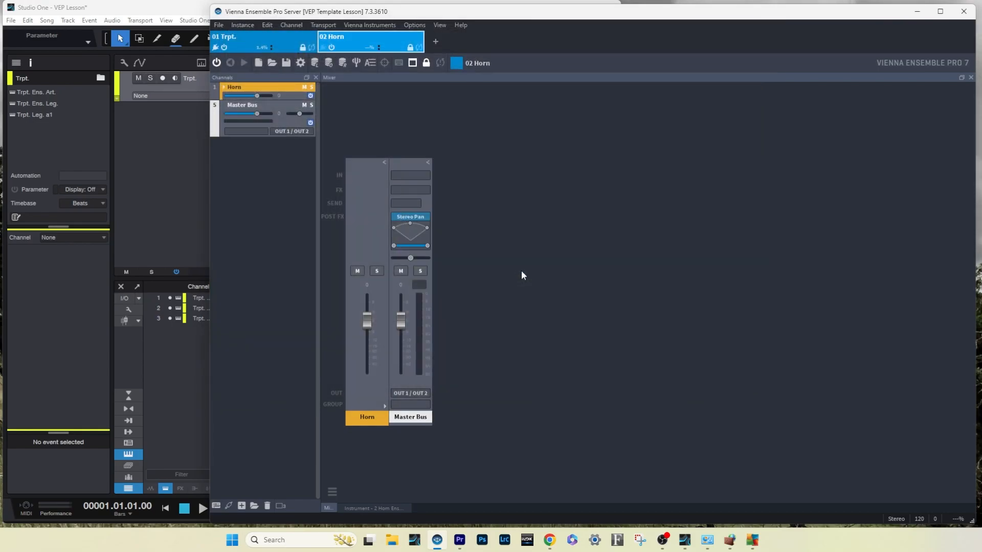
# Add a new instance and insert Horn Channel Set.vecs from Desktop > VEP Lesson > Channel Sets into it
pyautogui.click(436, 41)
pyautogui.rightClick(277, 107)
pyautogui.moveTo(367, 192)
pyautogui.click(421, 189)
pyautogui.click(279, 120)
pyautogui.doubleClick(468, 121)
pyautogui.doubleClick(399, 102)
pyautogui.click(410, 110)
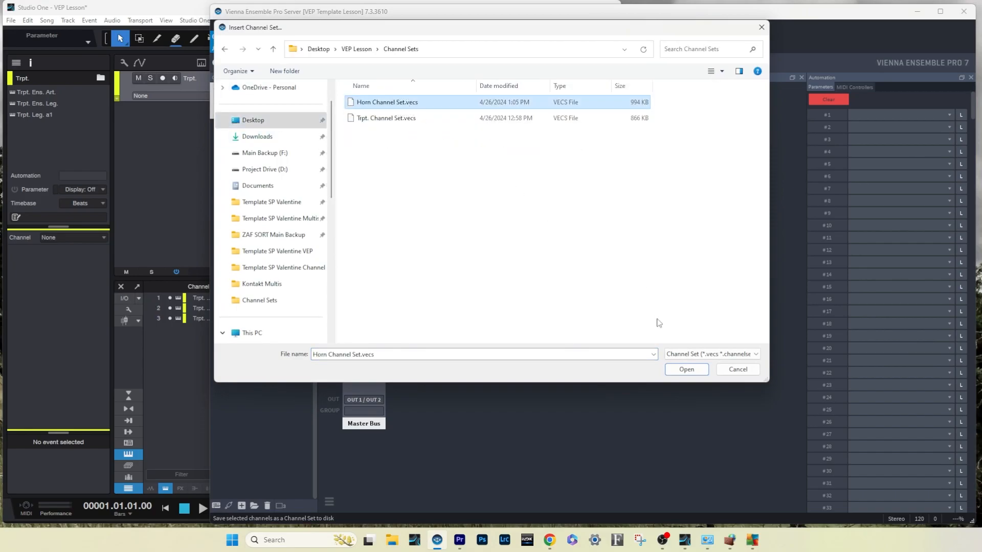
pyautogui.click(684, 369)
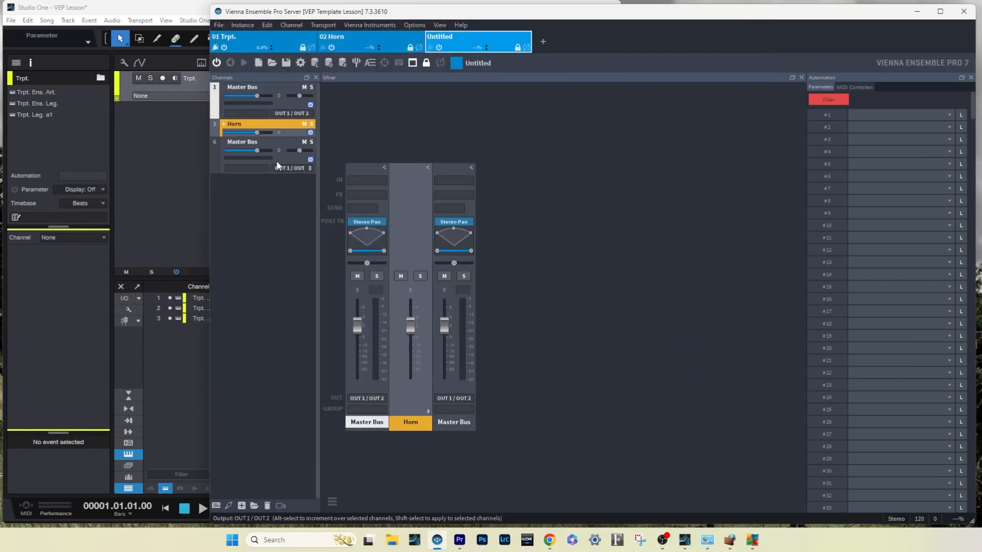
# Expand and collapse the inserted Horn folder, and remove the Untitled test instance
pyautogui.click(223, 125)
pyautogui.click(223, 125)
pyautogui.click(526, 37)
pyautogui.click(639, 277)
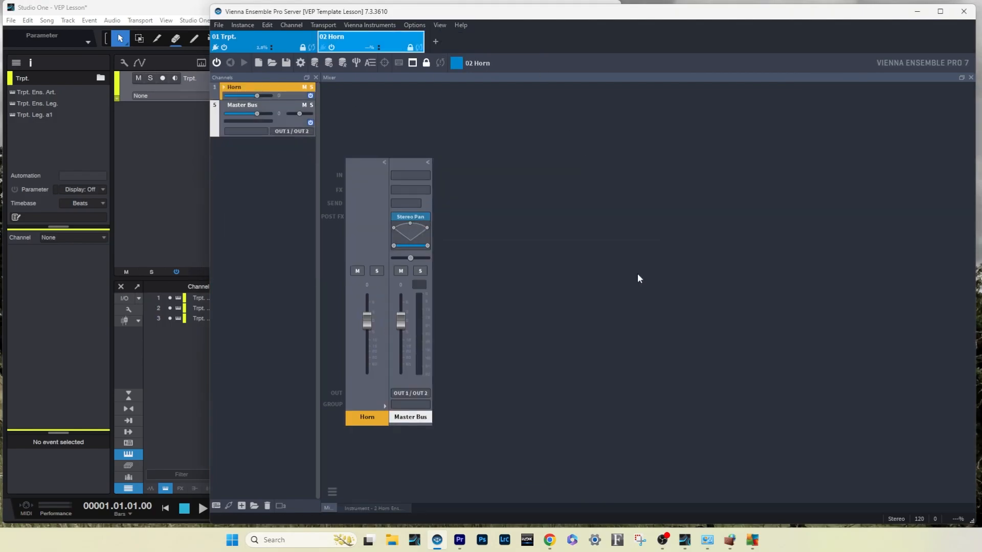
# Switch to Studio One, add a Vienna Ensemble Pro instrument track below the Trpt. folder and rename the device 02 Horn VEP
pyautogui.click(685, 541)
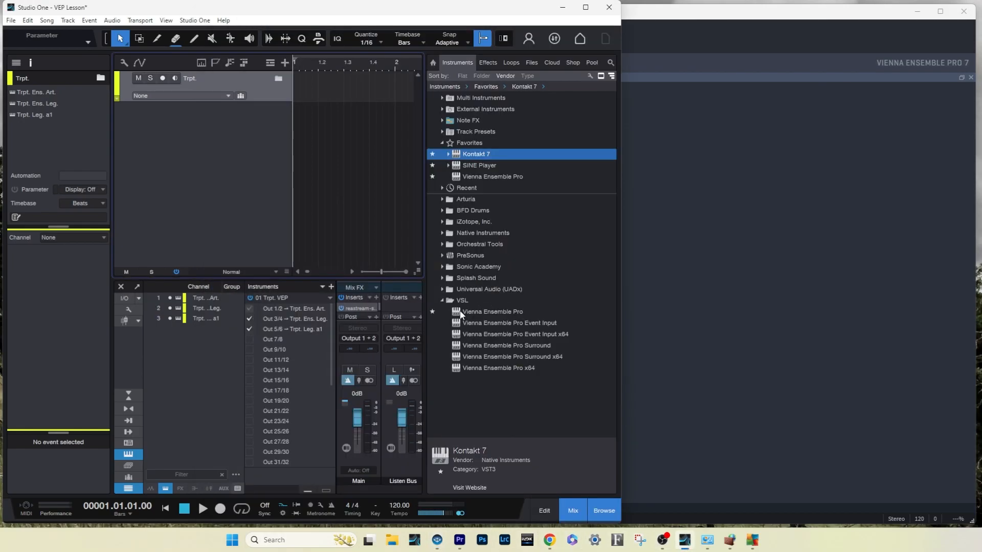
pyautogui.moveTo(459, 314); pyautogui.dragTo(348, 197)
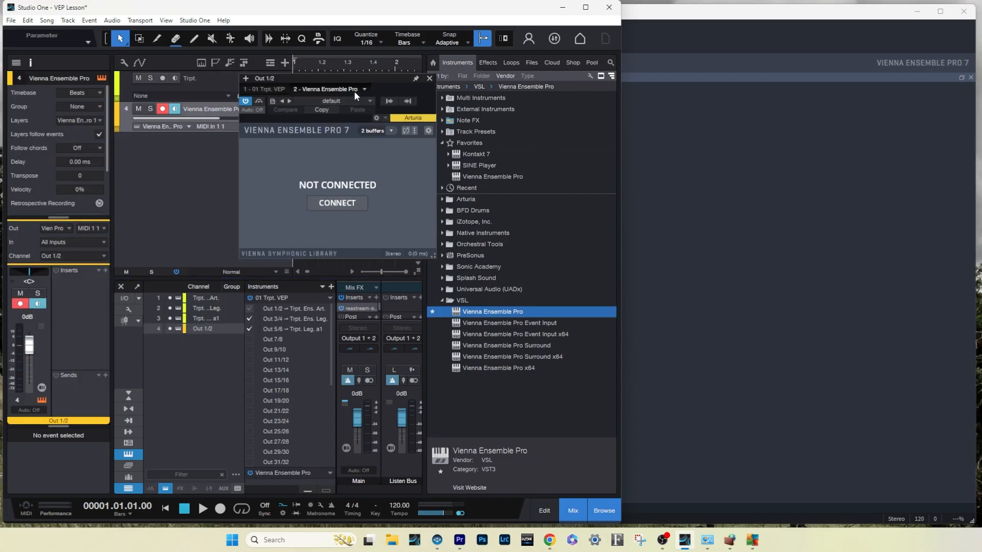
pyautogui.click(364, 89)
pyautogui.click(361, 100)
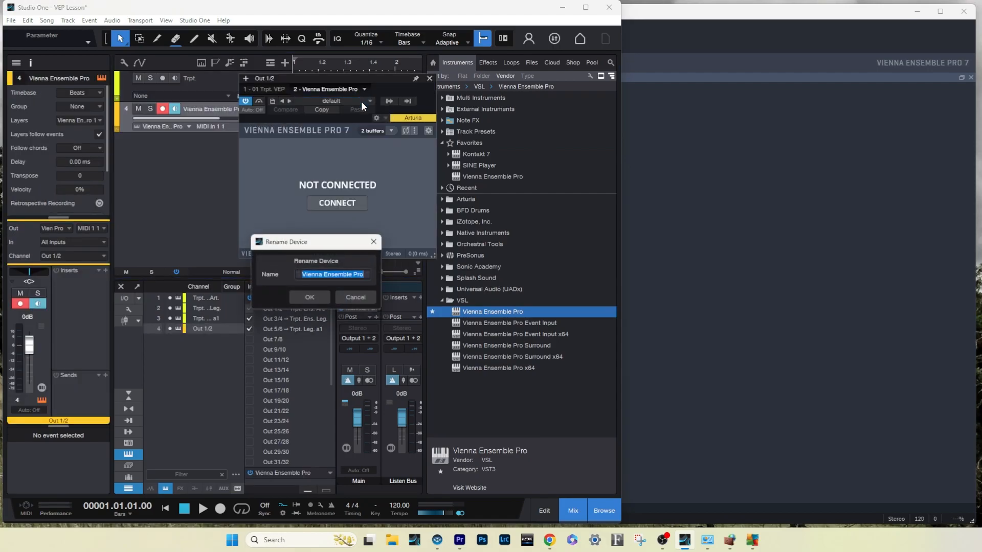
pyautogui.write('02 Horn VEP')
pyautogui.press('Return')
# Connect the 02 Horn VEP plug-in to the 02 Horn server instance and close its window
pyautogui.click(337, 203)
pyautogui.click(269, 174)
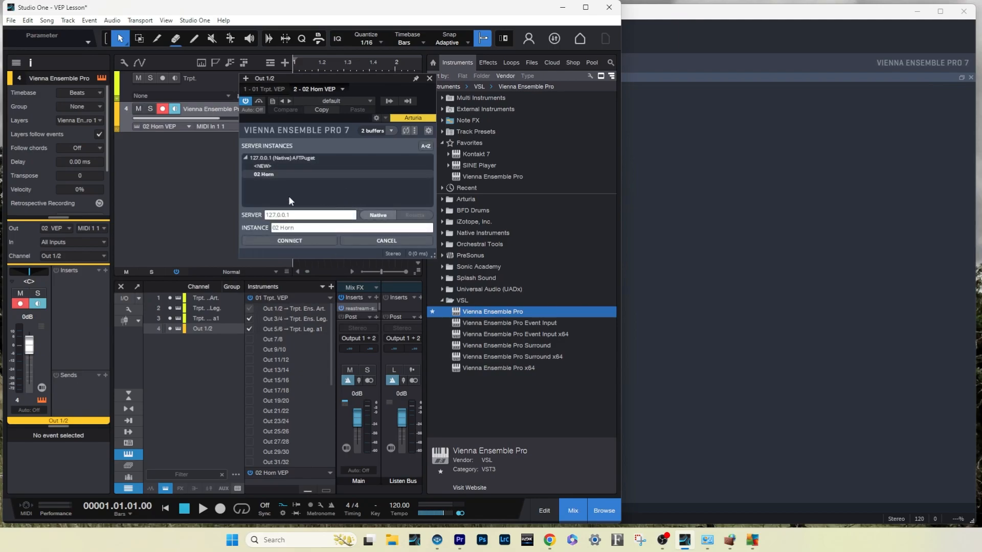
pyautogui.click(303, 238)
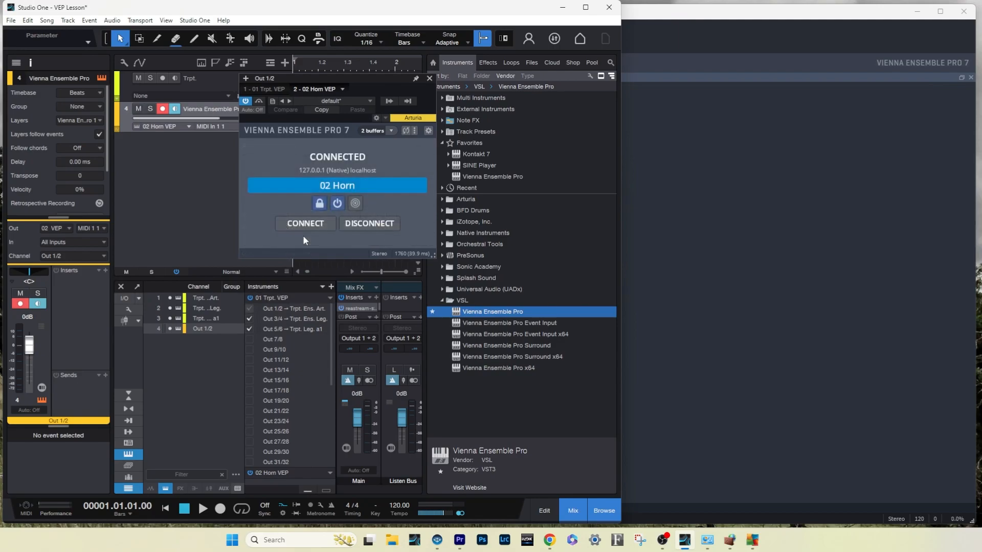
pyautogui.click(429, 79)
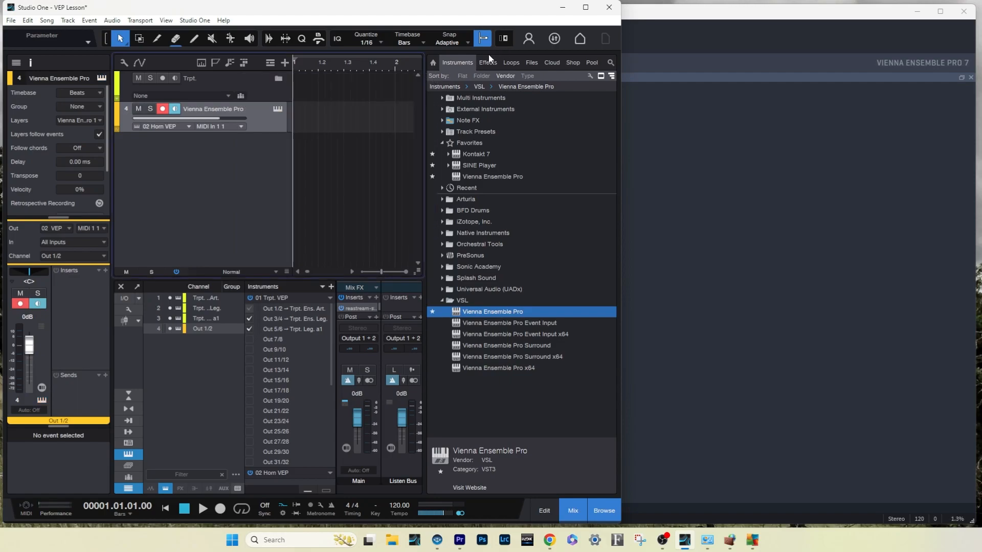
# Hide the browser and collapse the outputs of 01 Trpt. VEP in the mixer's instrument list
pyautogui.press('F5')
pyautogui.click(330, 299)
pyautogui.click(346, 321)
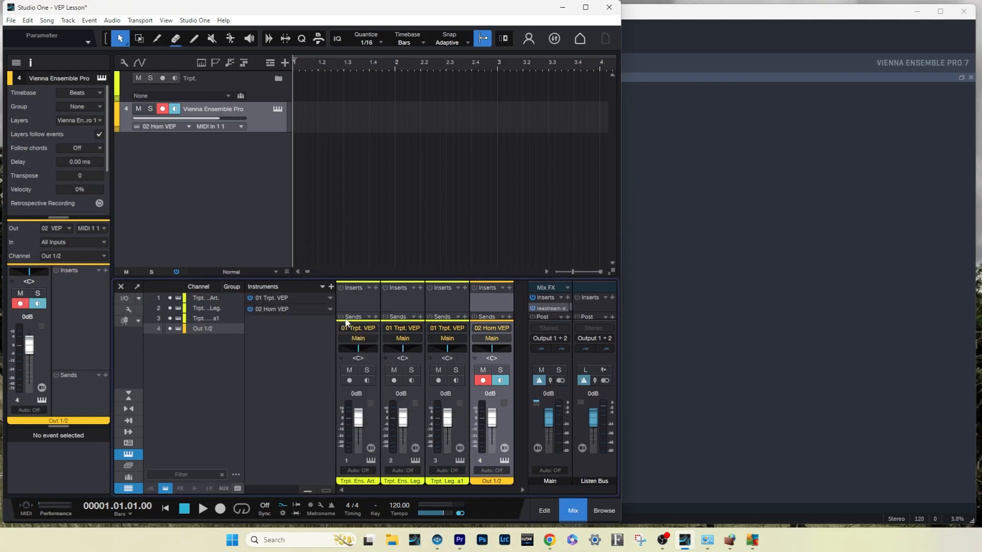
pyautogui.click(128, 455)
pyautogui.click(128, 454)
pyautogui.click(127, 455)
pyautogui.click(128, 455)
# Expand 02 Horn VEP in the instrument list and enable its outputs Out 3/4 and Out 5/6
pyautogui.click(330, 309)
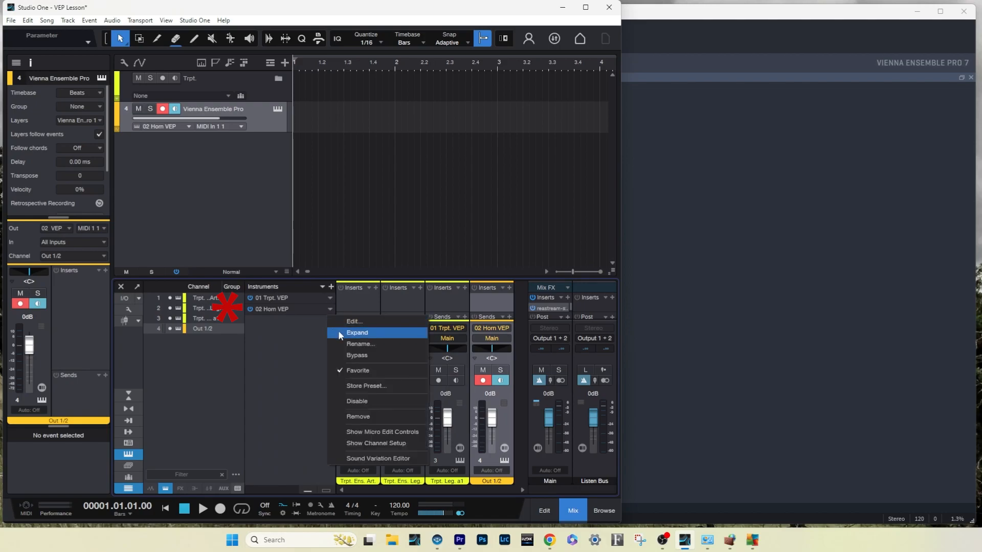
pyautogui.click(339, 331)
pyautogui.click(248, 330)
pyautogui.click(249, 340)
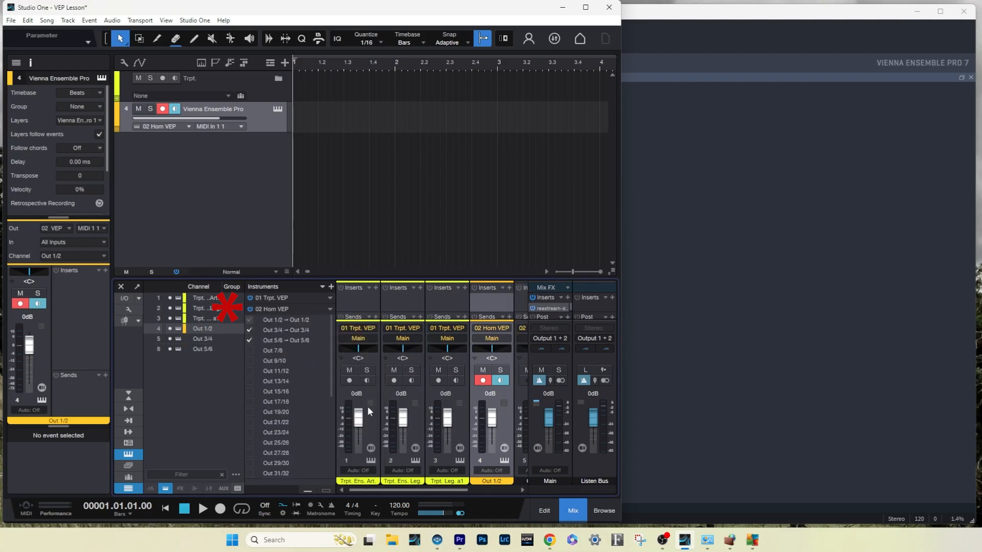
pyautogui.moveTo(413, 493); pyautogui.dragTo(474, 494)
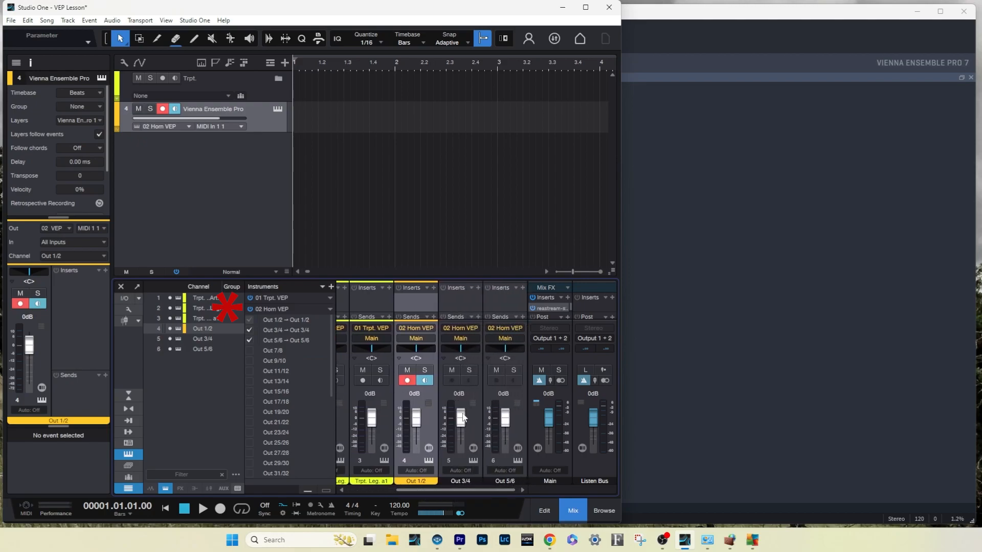
# Duplicate the Vienna Ensemble Pro instrument track twice
pyautogui.click(261, 127)
pyautogui.press('d')
pyautogui.press('d')
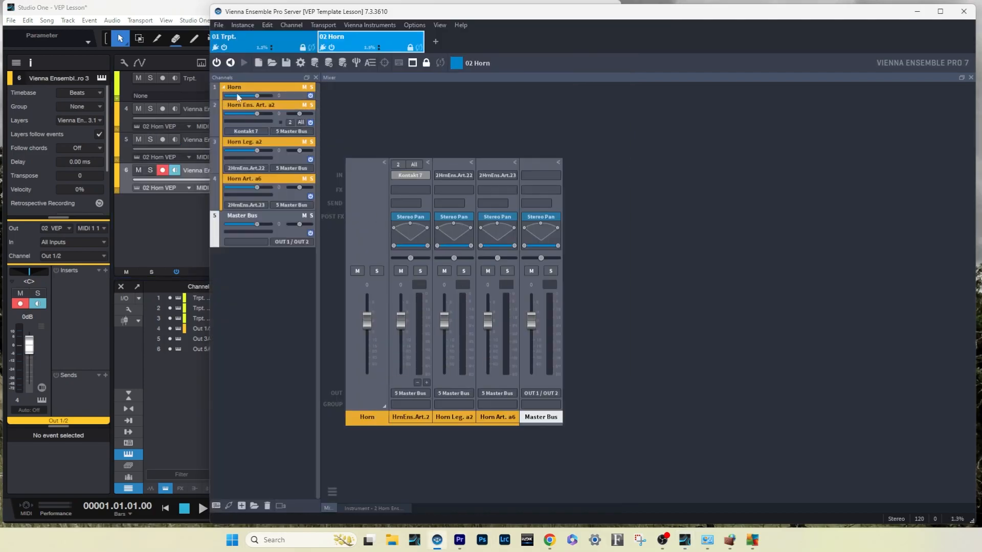
# Copy the channel name Horn Ens. Art. a2 from the 02 Horn instance and give it to the first horn track
pyautogui.doubleClick(253, 106)
pyautogui.hotkey('ctrl', 'c')
pyautogui.doubleClick(197, 109)
pyautogui.hotkey('ctrl', 'v')
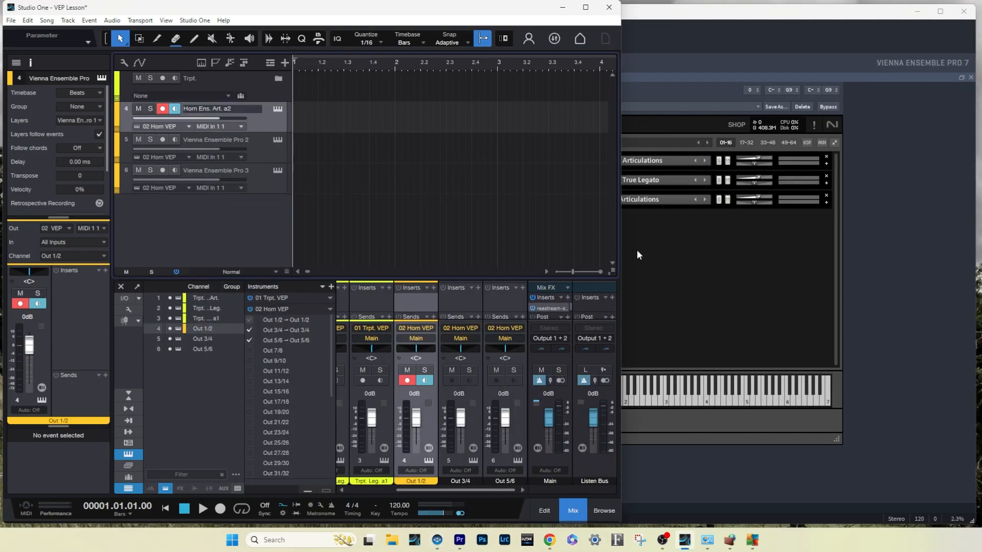
# Try to copy the Horn Leg. a2 channel name from the 02 Horn instance onto the second horn track
pyautogui.click(636, 251)
pyautogui.doubleClick(260, 142)
pyautogui.hotkey('ctrl', 'c')
pyautogui.click(190, 223)
pyautogui.doubleClick(204, 139)
pyautogui.write('Horn Ens. Art. a2')
# Copy the channel name from the 02 Horn instance again and rename the second horn track Horn Leg. a2
pyautogui.click(657, 267)
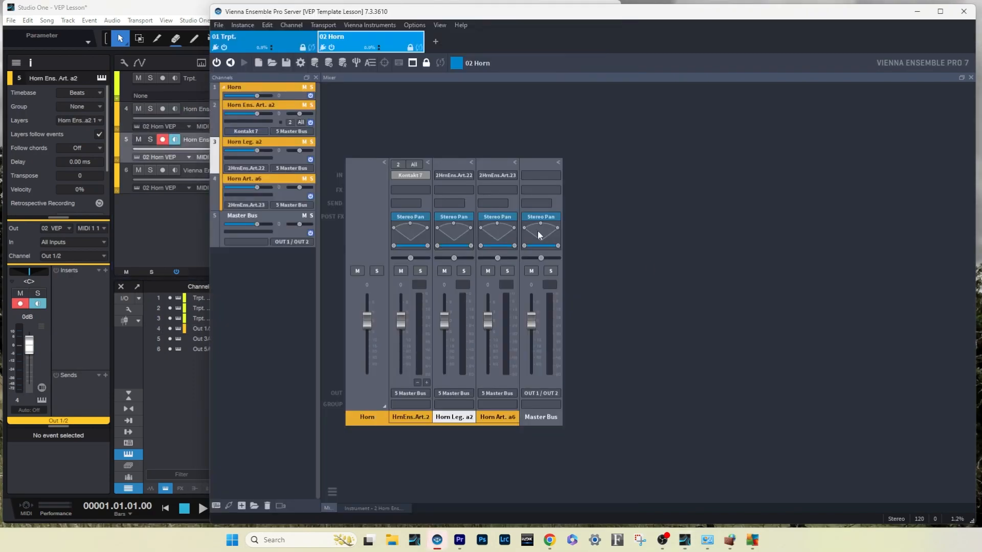
pyautogui.click(207, 142)
pyautogui.doubleClick(207, 142)
pyautogui.hotkey('ctrl', 'v')
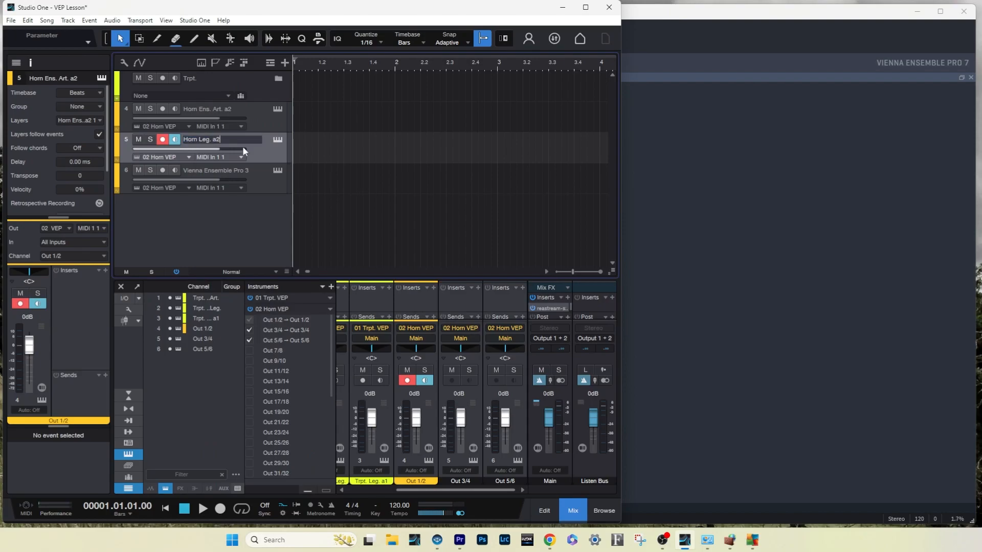
# Copy the channel name Horn Art. a6 from the 02 Horn instance and give it to the third horn track
pyautogui.click(657, 261)
pyautogui.doubleClick(260, 181)
pyautogui.hotkey('ctrl', 'c')
pyautogui.click(200, 218)
pyautogui.doubleClick(217, 171)
pyautogui.hotkey('ctrl', 'v')
pyautogui.click(233, 211)
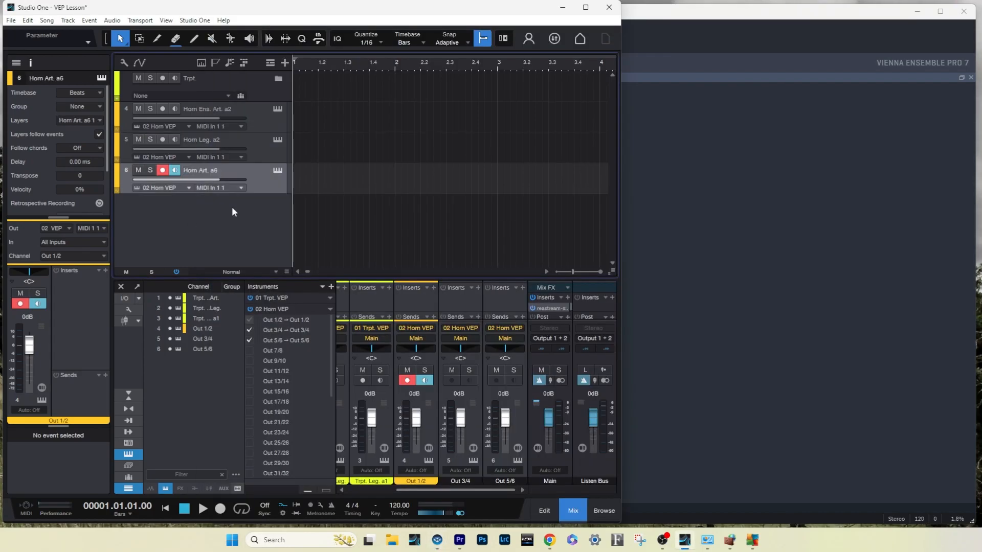
# Copy the first horn track's name and rename the Out 1/2 mixer channel Horn Ens. Art. a2
pyautogui.click(256, 120)
pyautogui.click(103, 256)
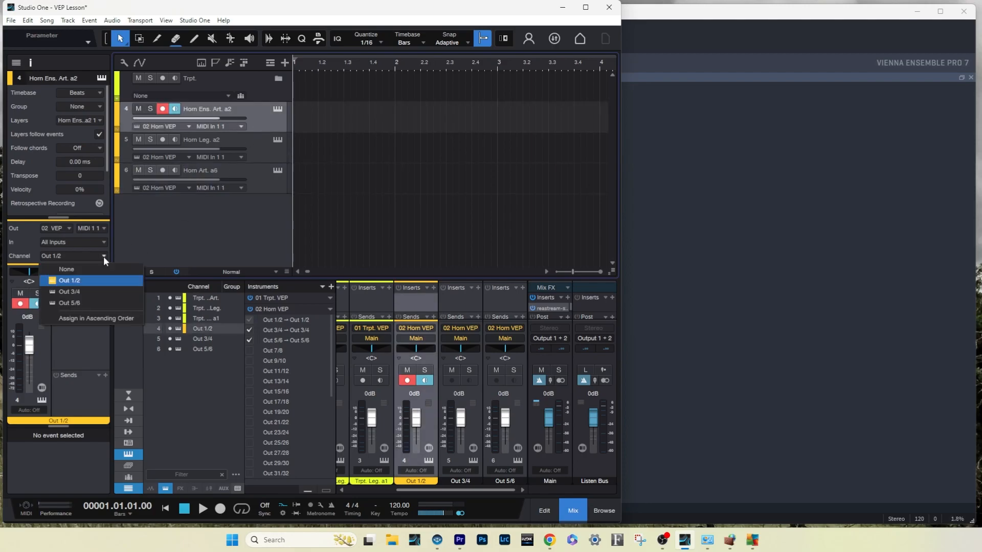
pyautogui.click(225, 105)
pyautogui.doubleClick(225, 105)
pyautogui.hotkey('ctrl', 'c')
pyautogui.doubleClick(421, 481)
pyautogui.hotkey('ctrl', 'v')
# Copy the second horn track's name and rename the Out 3/4 mixer channel Horn Leg. a2
pyautogui.doubleClick(214, 141)
pyautogui.hotkey('ctrl', 'c')
pyautogui.click(453, 482)
pyautogui.doubleClick(453, 482)
pyautogui.hotkey('ctrl', 'v')
# Copy the third horn track's name and rename the Out 5/6 mixer channel Horn Art. a6
pyautogui.doubleClick(214, 172)
pyautogui.hotkey('ctrl', 'c')
pyautogui.click(505, 481)
pyautogui.doubleClick(504, 481)
pyautogui.hotkey('ctrl', 'v')
pyautogui.press('Return')
# Route the Horn Ens. Art. a2 track to MIDI In 2 1 and assign it to the Horn Ens. Art. a2 channel
pyautogui.click(259, 123)
pyautogui.click(104, 228)
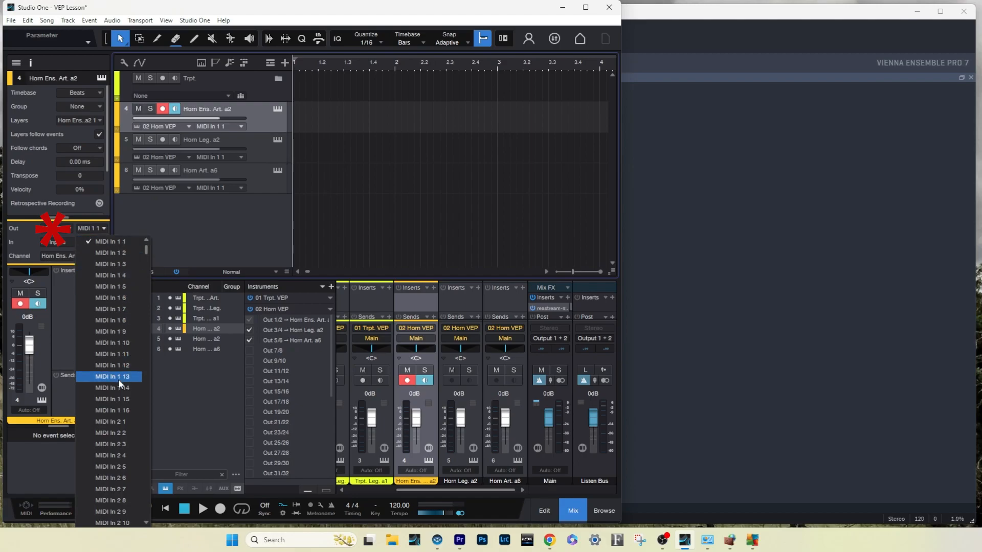
pyautogui.click(134, 422)
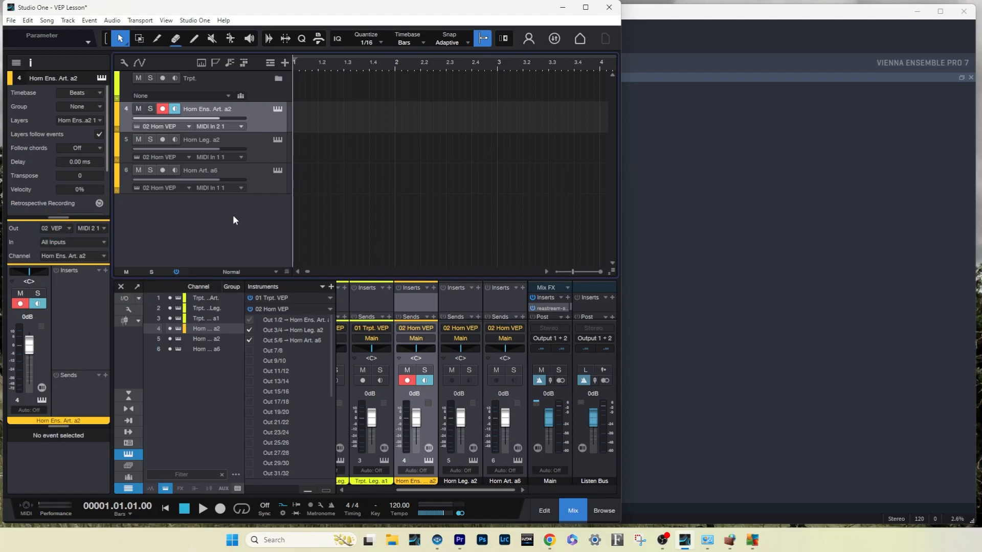
pyautogui.click(242, 127)
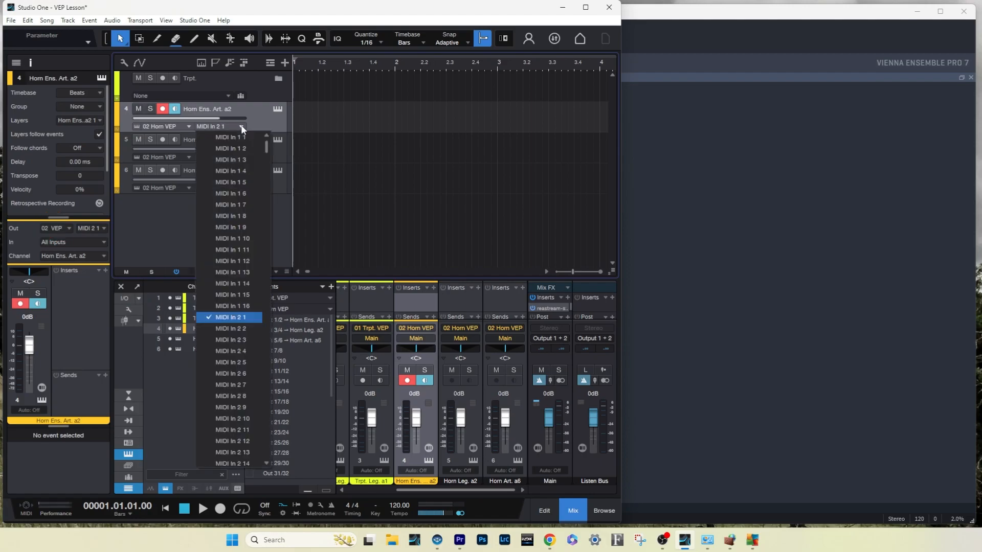
pyautogui.click(242, 127)
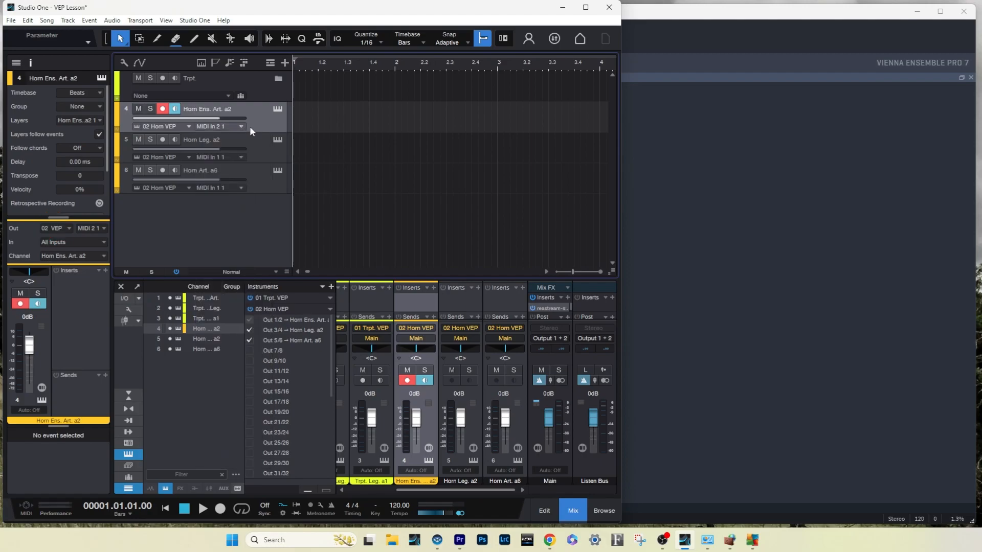
pyautogui.click(91, 257)
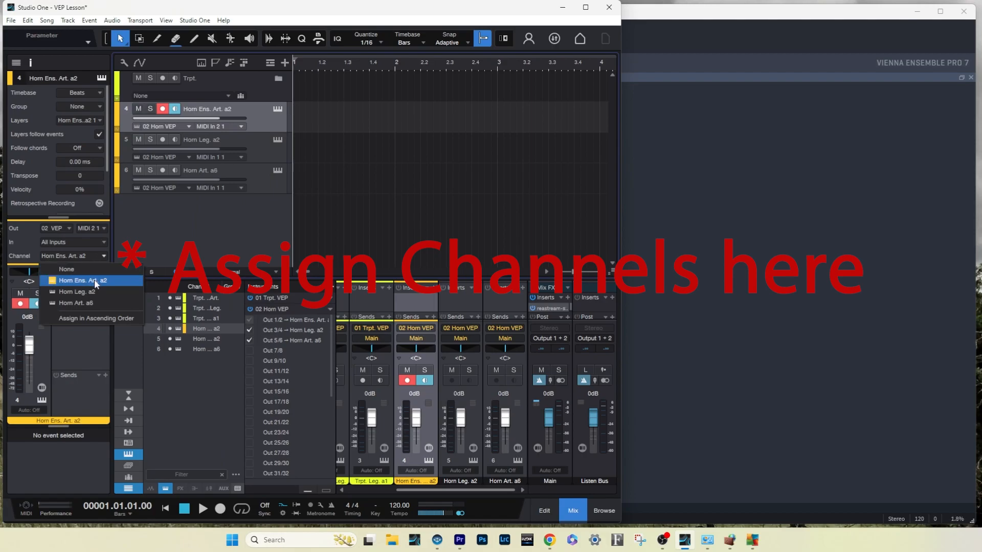
pyautogui.click(94, 279)
# Route the Horn Leg. a2 track to MIDI In 2 2 and assign it to the Horn Leg. a2 channel
pyautogui.click(250, 151)
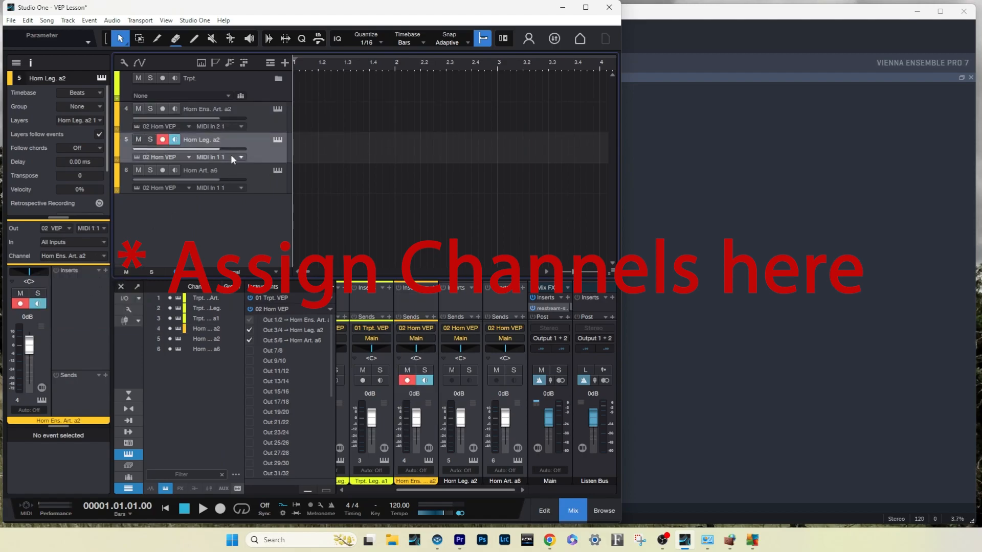
pyautogui.click(102, 228)
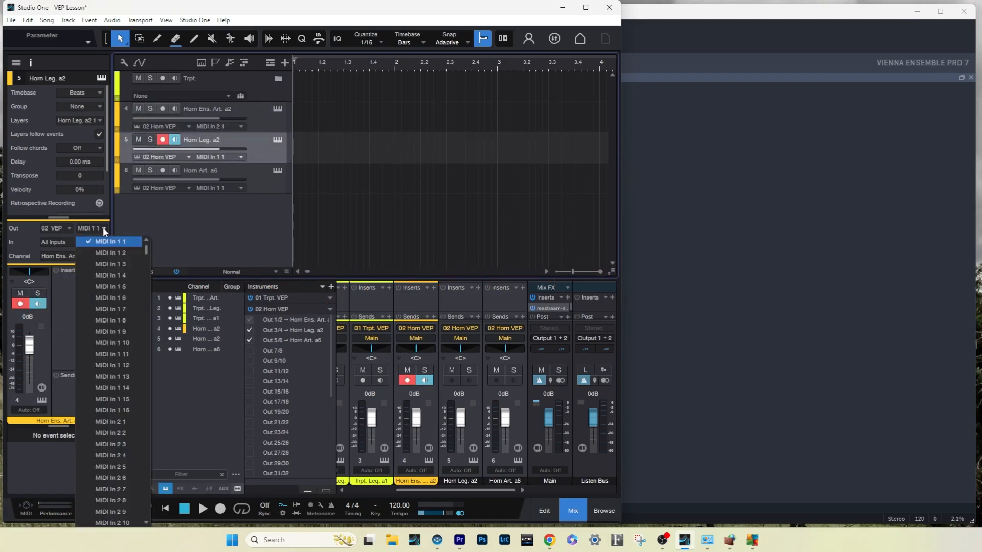
pyautogui.click(127, 433)
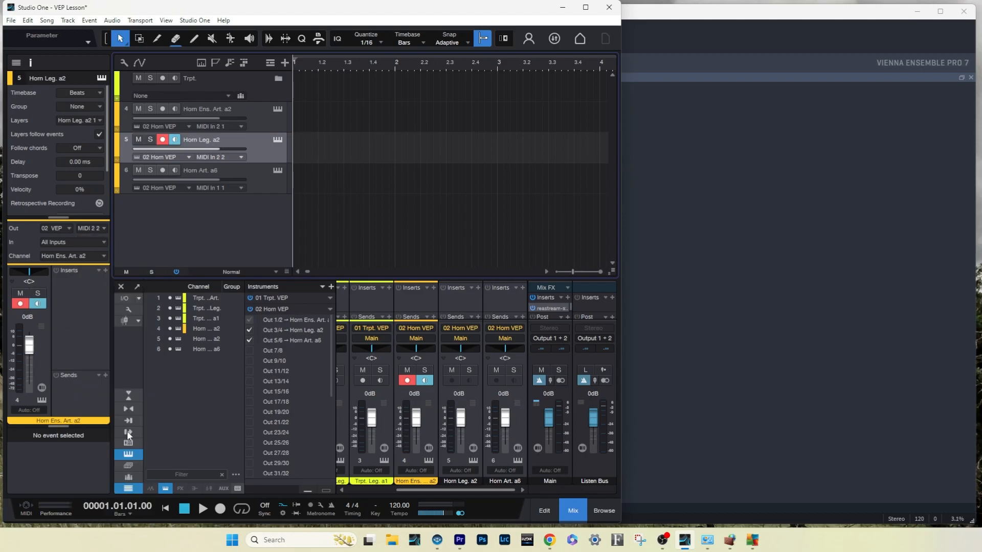
pyautogui.click(102, 256)
pyautogui.click(102, 293)
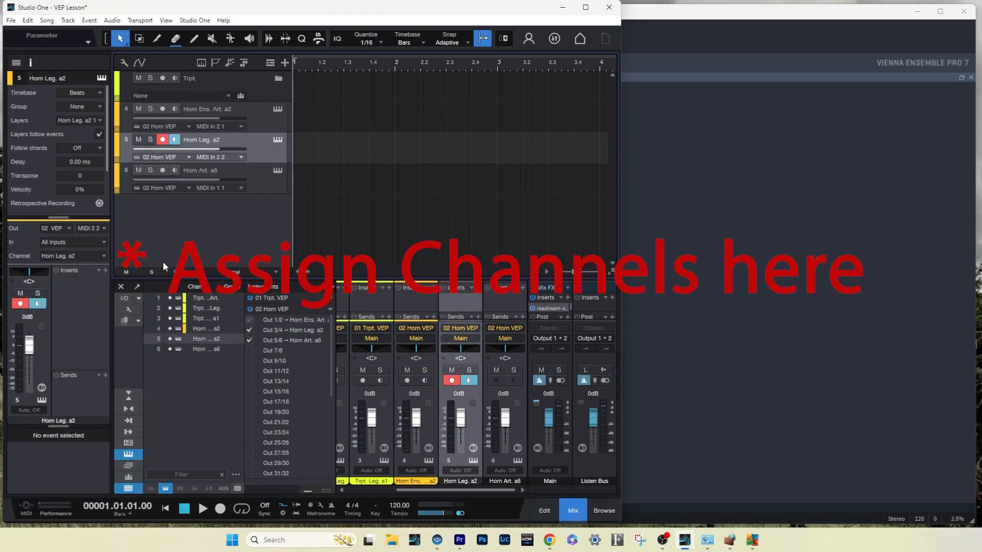
# Route the Horn Art. a6 track to MIDI In 2 3 and assign it to the Horn Art. a6 channel
pyautogui.click(266, 183)
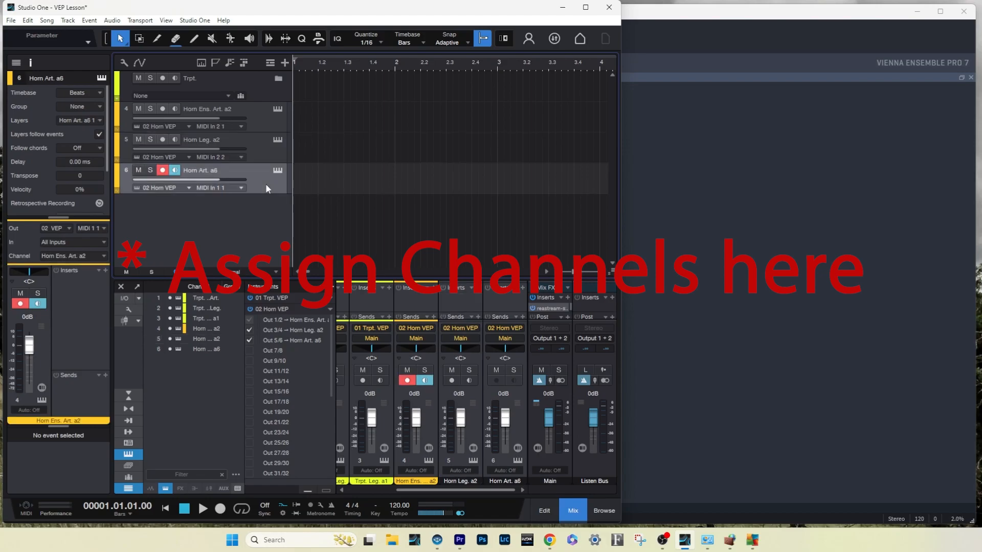
pyautogui.click(103, 228)
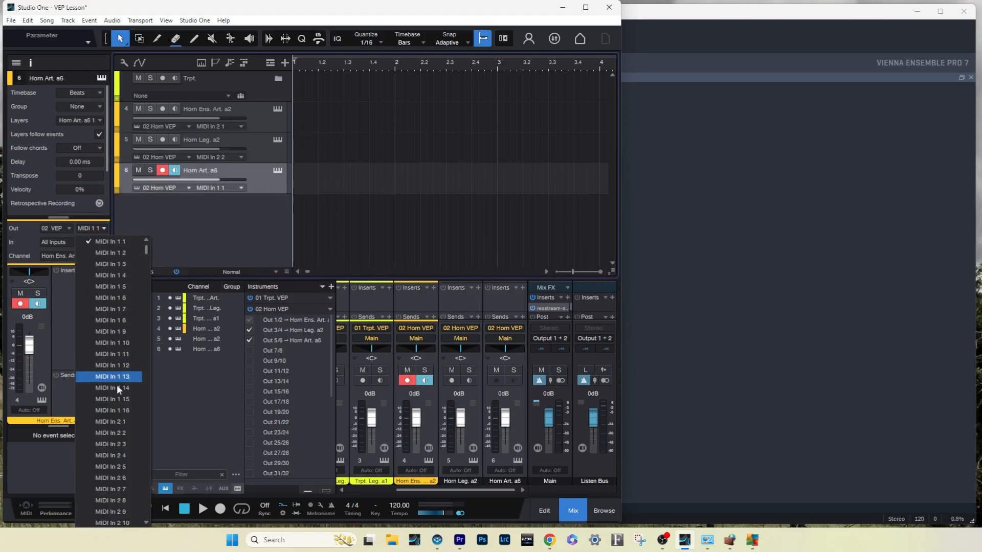
pyautogui.click(128, 441)
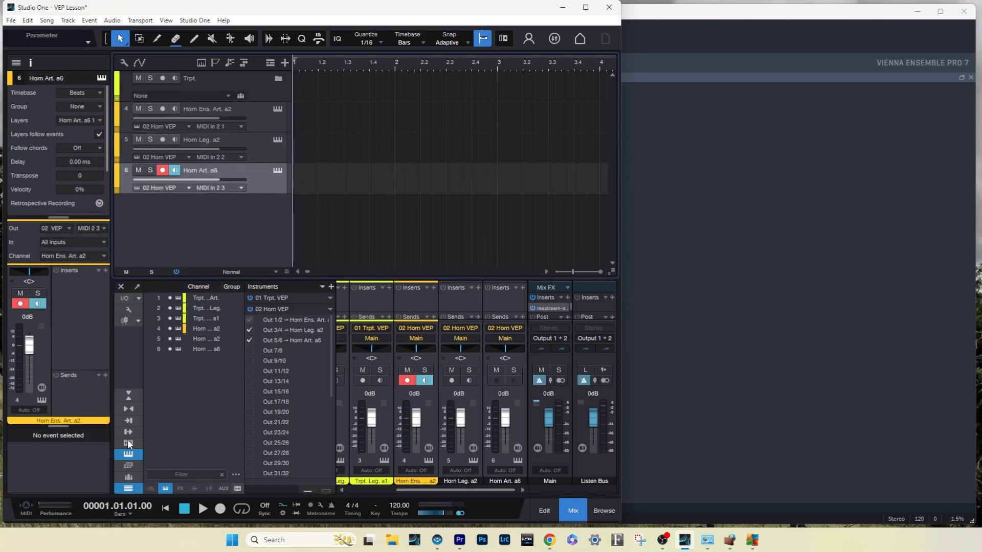
pyautogui.click(87, 255)
pyautogui.click(90, 304)
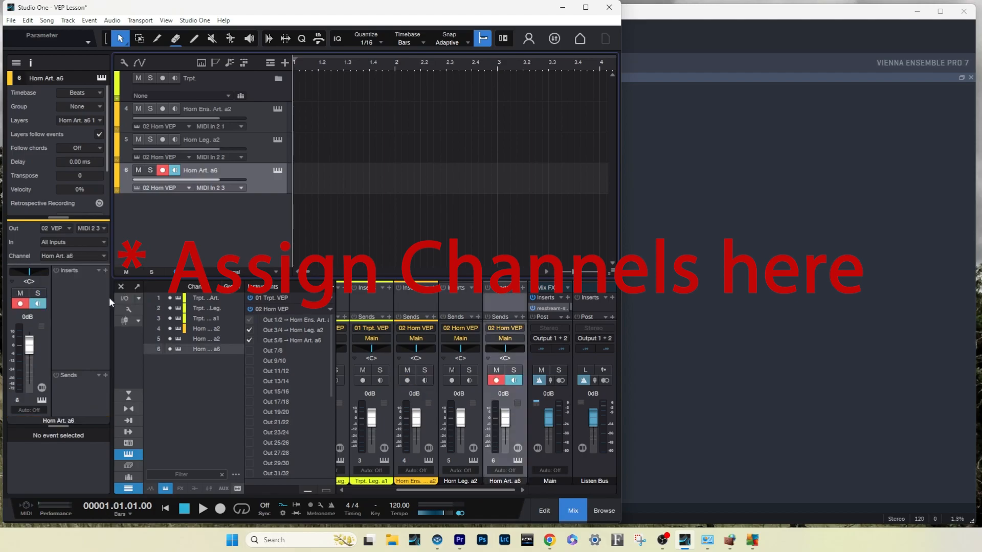
# Select all three horn tracks and apply the same yellow-orange colour to them and their channels
pyautogui.click(264, 130)
pyautogui.click(117, 120)
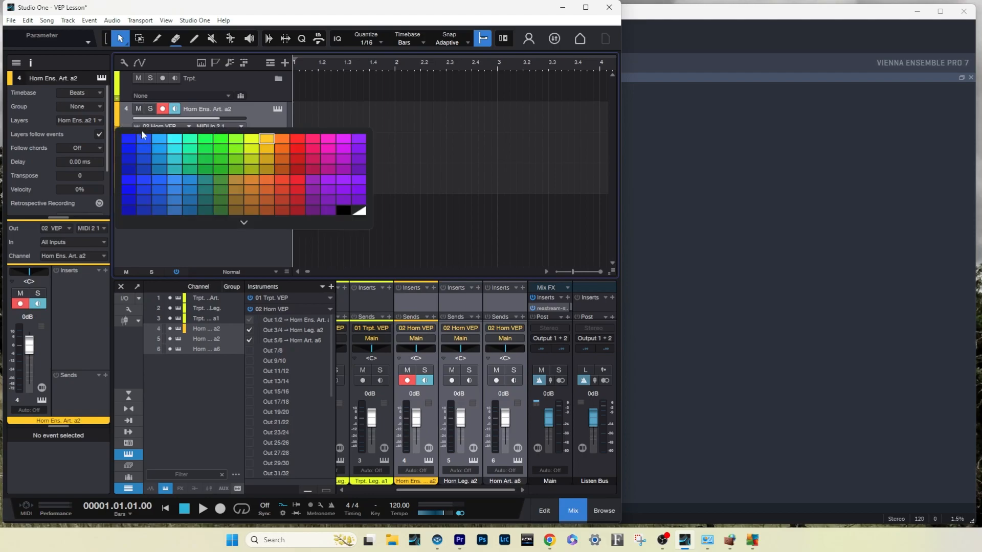
pyautogui.click(263, 143)
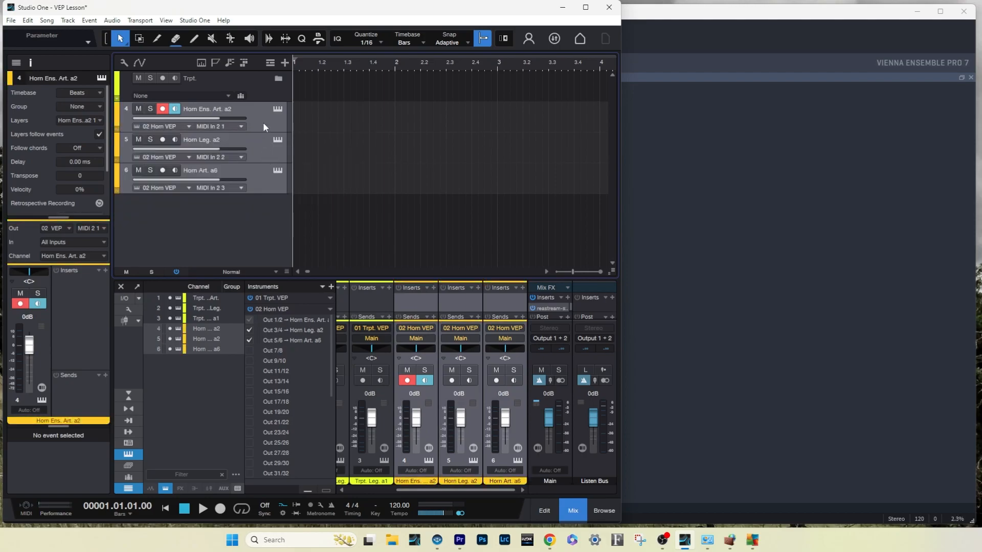
# Pack the three selected horn tracks into a folder track and name it Horn
pyautogui.hotkey('ctrl', 'shift', 'f')
pyautogui.doubleClick(185, 107)
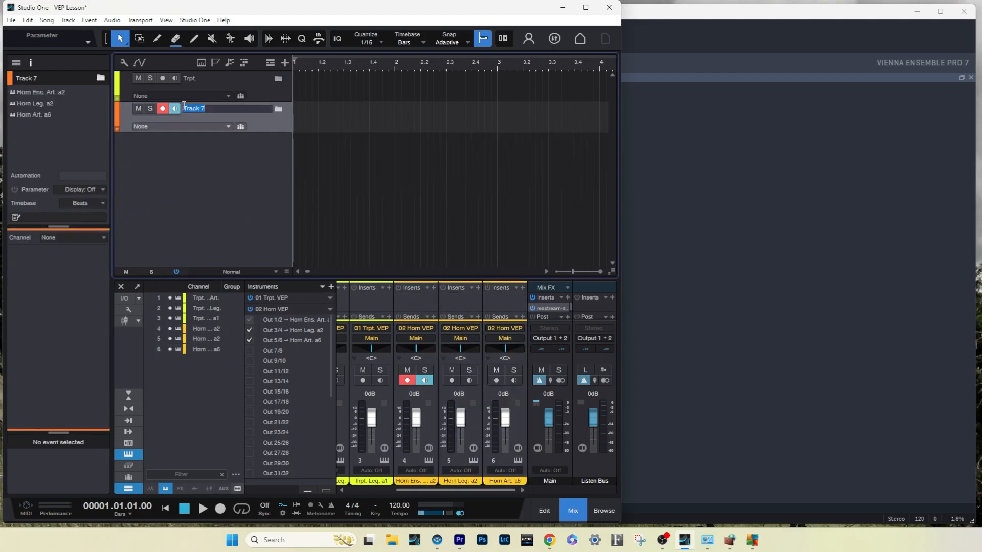
pyautogui.write('Horn')
pyautogui.press('Return')
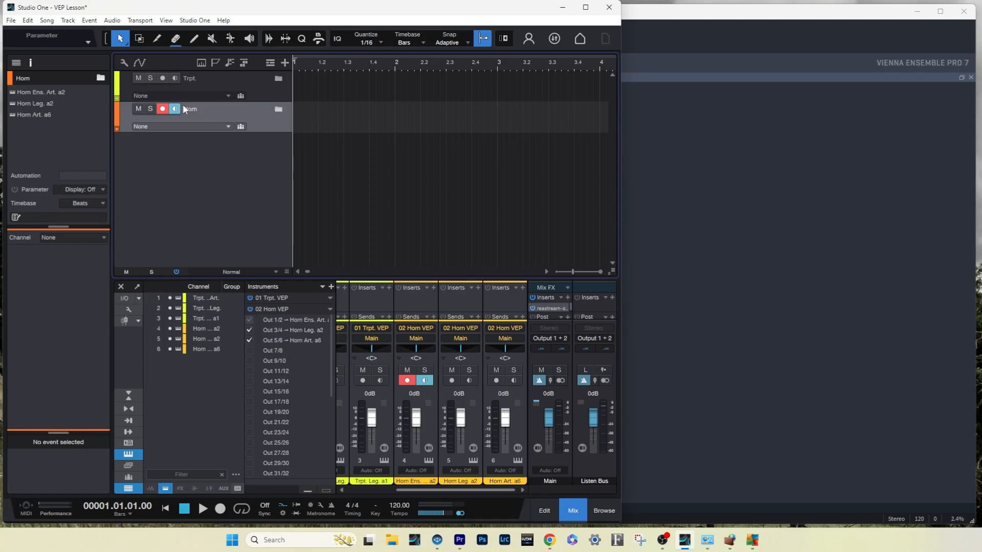
# Expand the Horn folder and select each of its three tracks in turn to test its MIDI input and audio
pyautogui.click(278, 109)
pyautogui.click(266, 148)
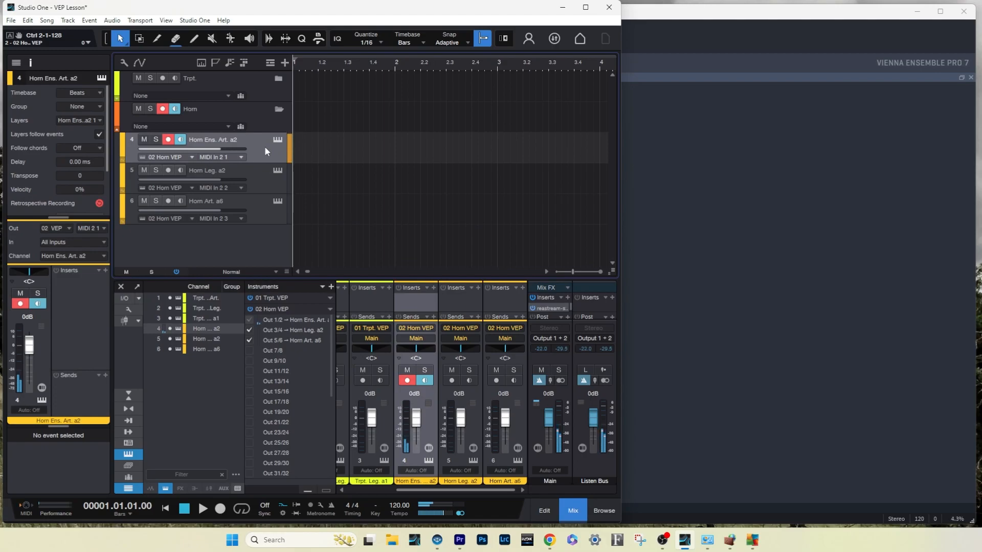
pyautogui.click(255, 173)
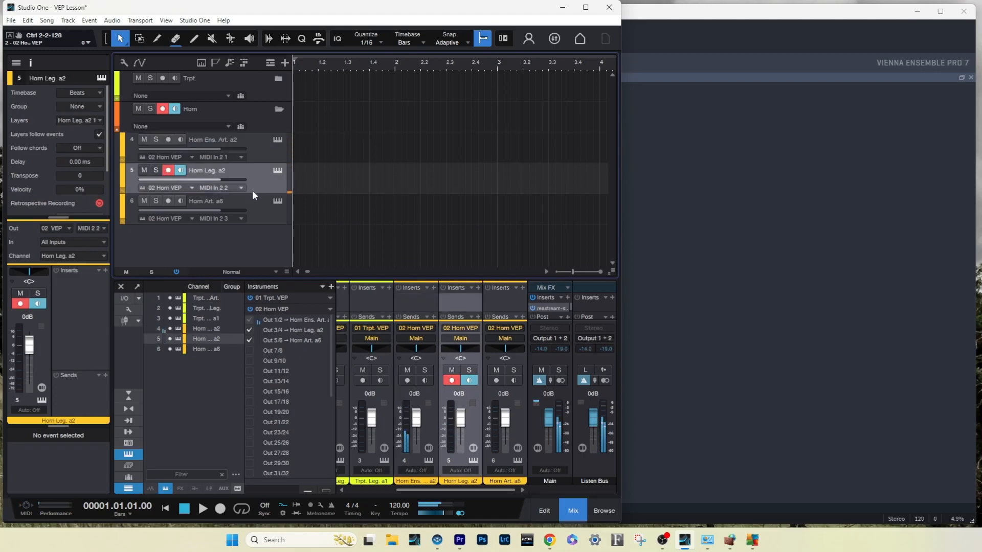
pyautogui.click(249, 208)
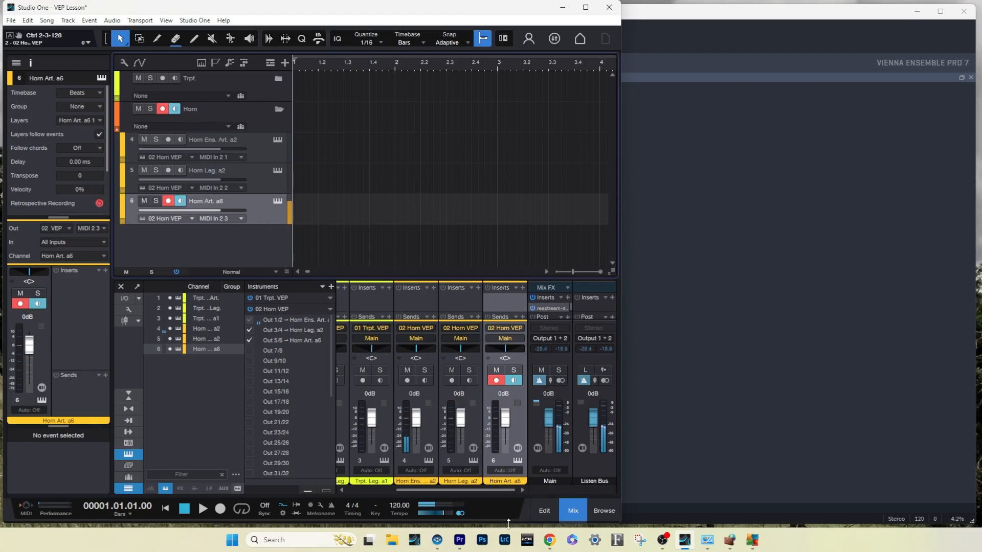
# Switch to Vienna Ensemble Pro Server and check its meters while testing the Horn Leg. a2 and Horn Ens. Art. a2 tracks
pyautogui.click(436, 541)
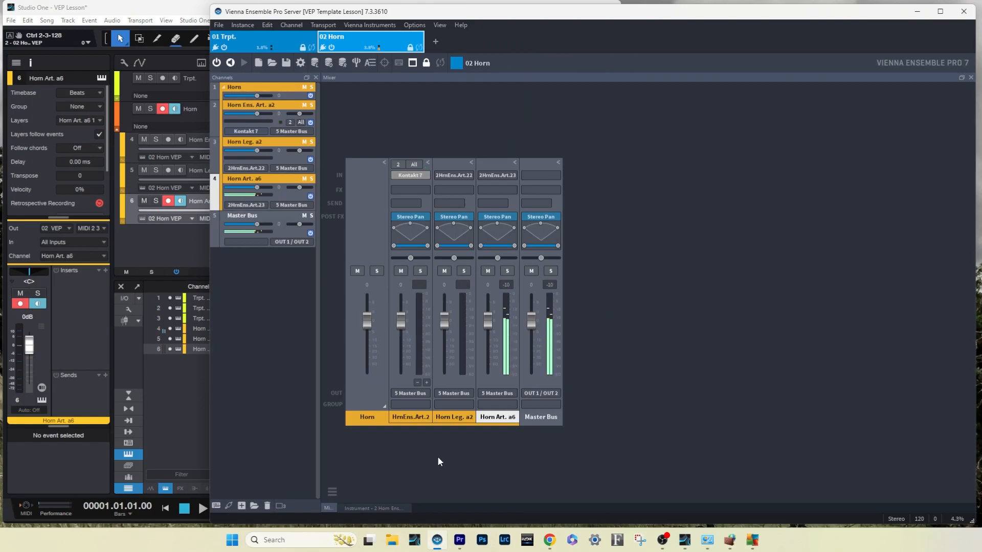
pyautogui.click(198, 175)
pyautogui.click(642, 332)
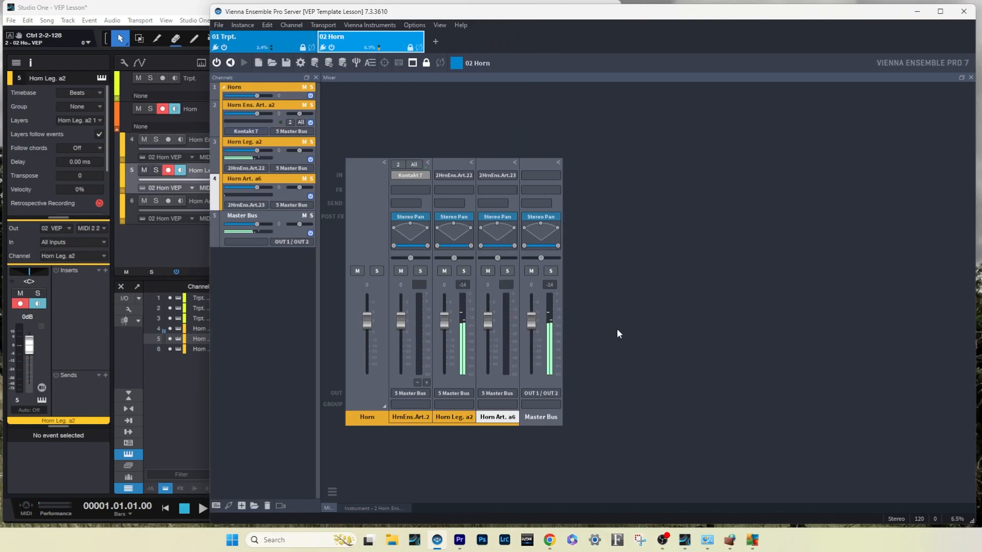
pyautogui.click(203, 145)
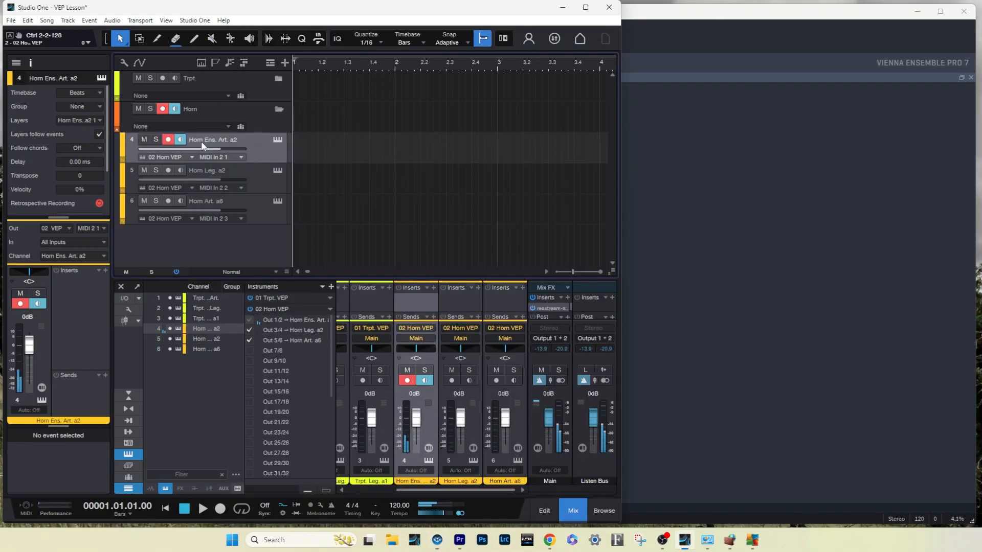
pyautogui.click(697, 238)
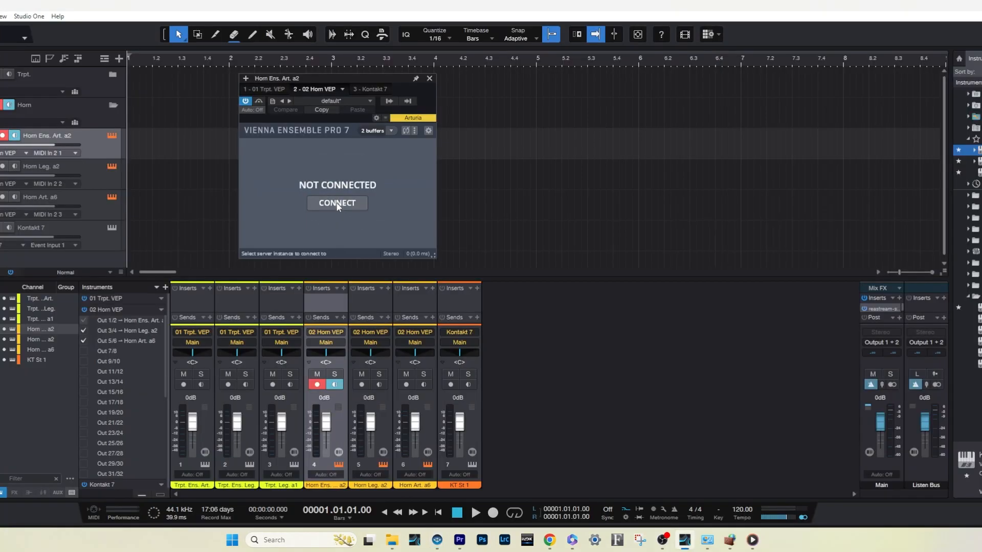
# Open the 02 Horn VEP plug-in's server connection and examine the Advertise on local network option in the server preferences
pyautogui.click(353, 201)
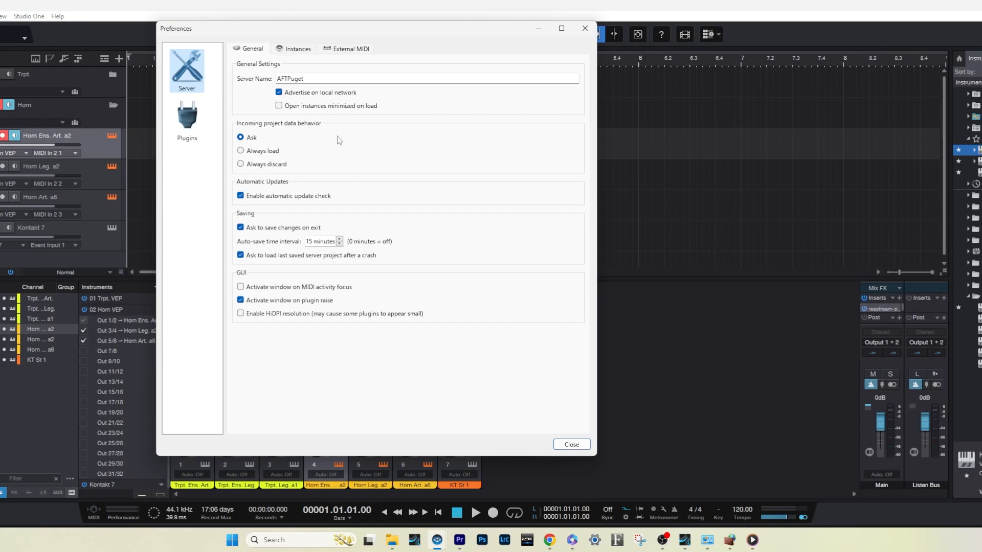
pyautogui.click(279, 92)
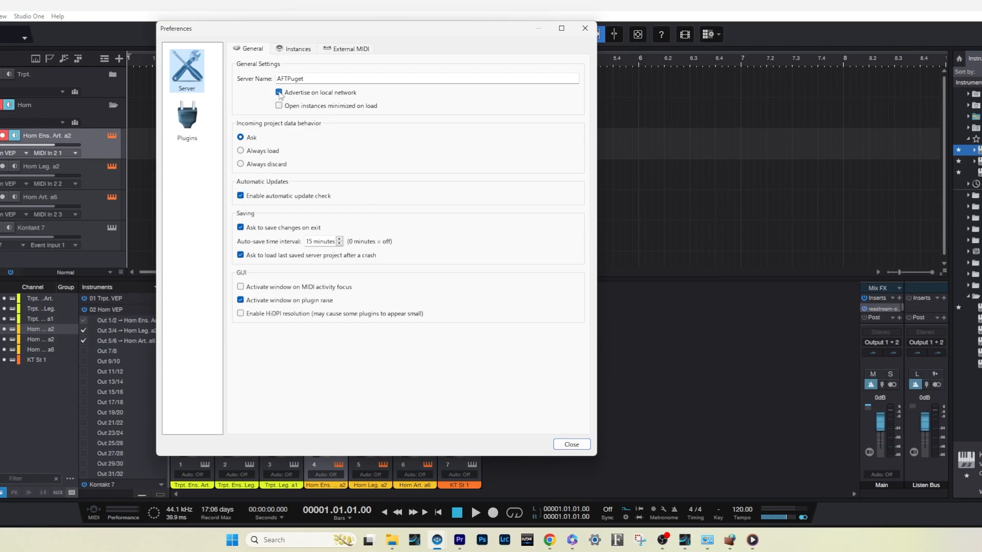
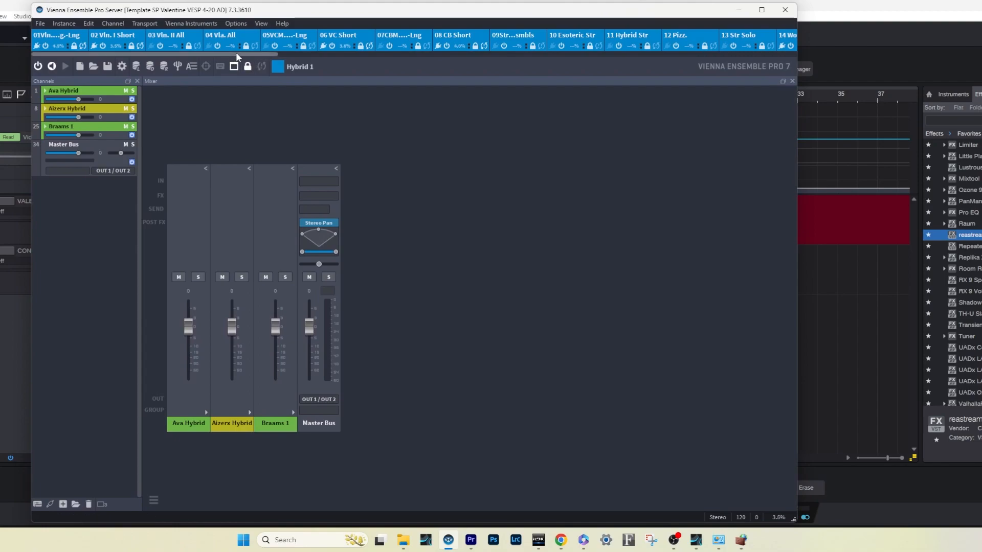
# Browse the large template's instances, open 01 Vln. I Mst.-Leg.-Long without its automation pane, and view the Vln. I Mst. SCS channel's Kontakt rack
pyautogui.moveTo(266, 54); pyautogui.dragTo(665, 93)
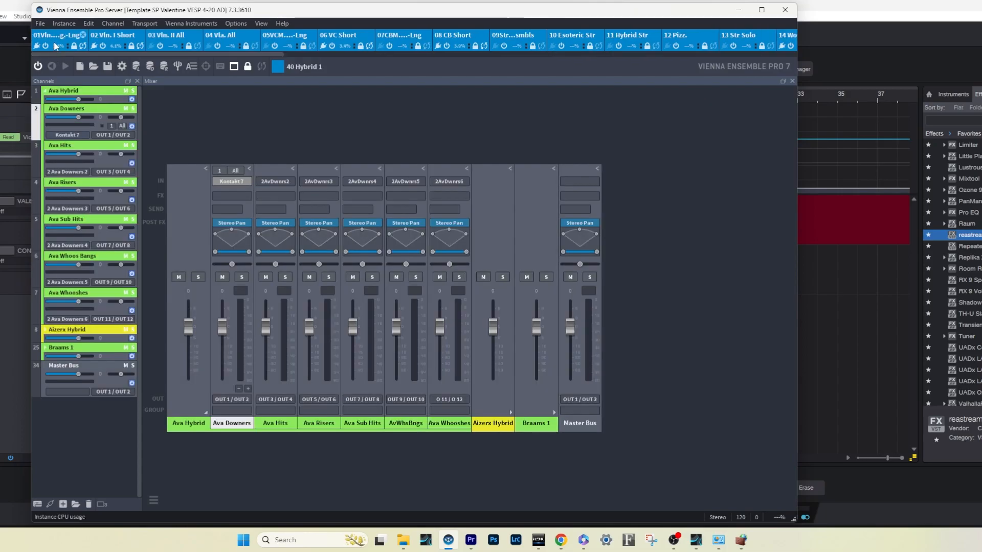
pyautogui.click(57, 37)
pyautogui.click(45, 90)
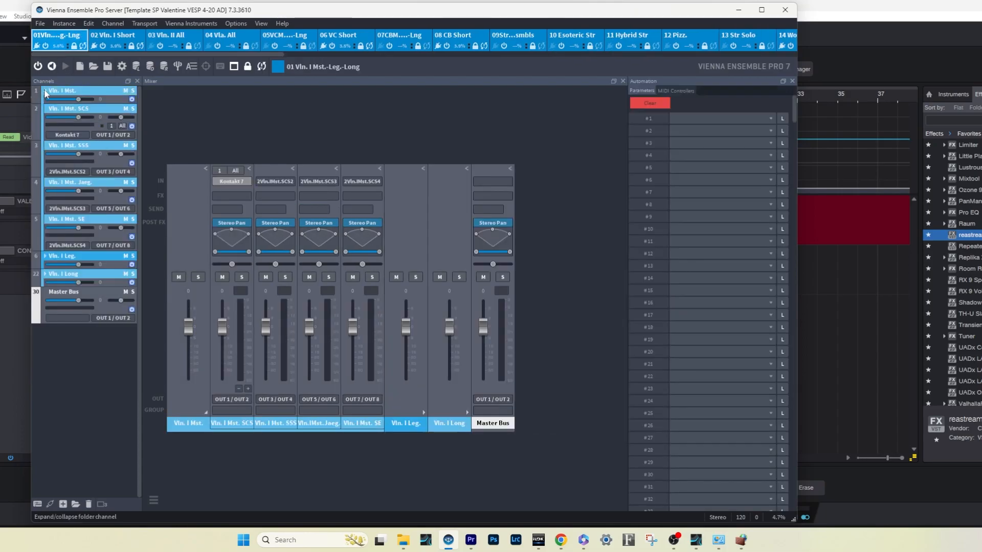
pyautogui.click(792, 81)
pyautogui.click(231, 182)
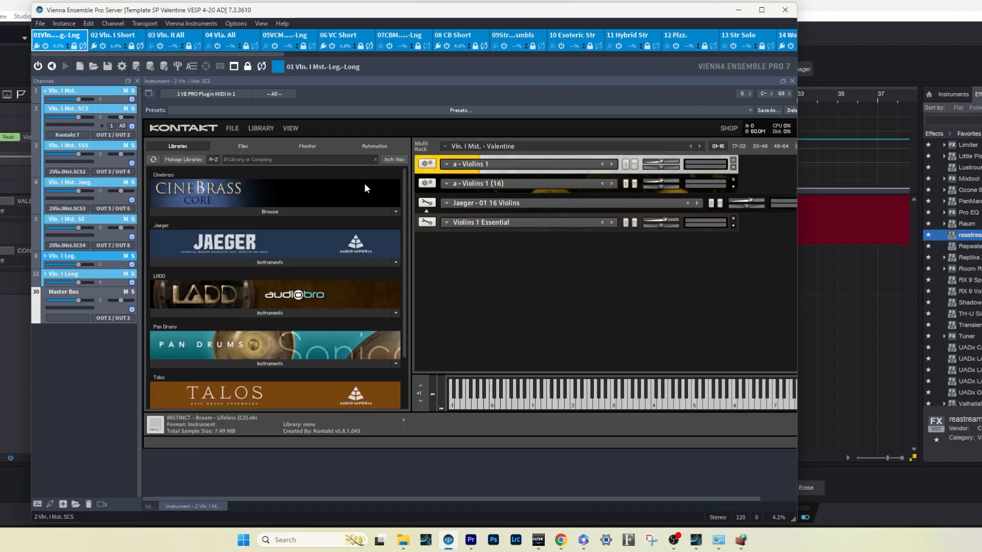
# Collapse the Vln. I Mst. folder, expand Vln. I Leg., and review the Kontakt patches of its Vln. I a5 Vista channel
pyautogui.click(45, 90)
pyautogui.click(45, 108)
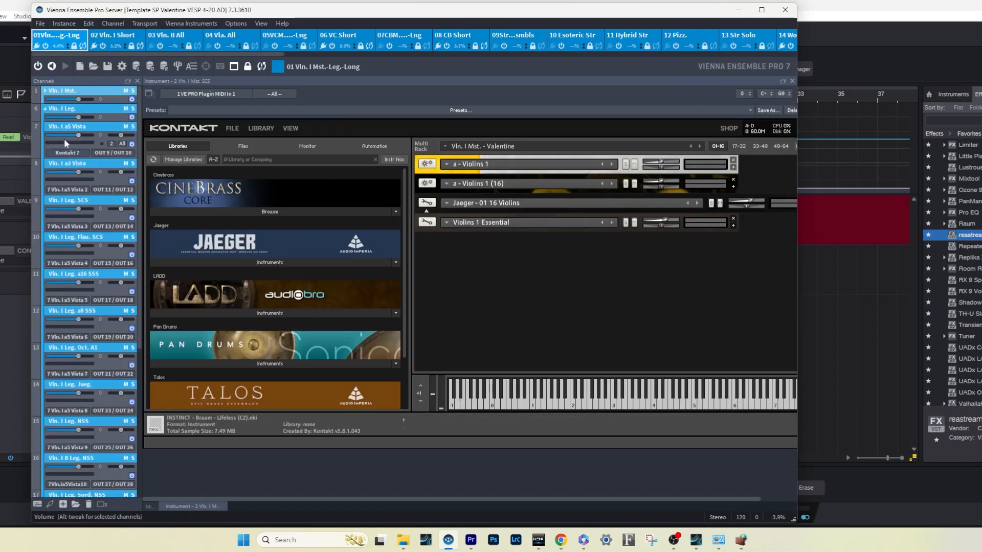
pyautogui.click(68, 152)
pyautogui.scroll(-5, 737, 204)
pyautogui.scroll(5, 738, 201)
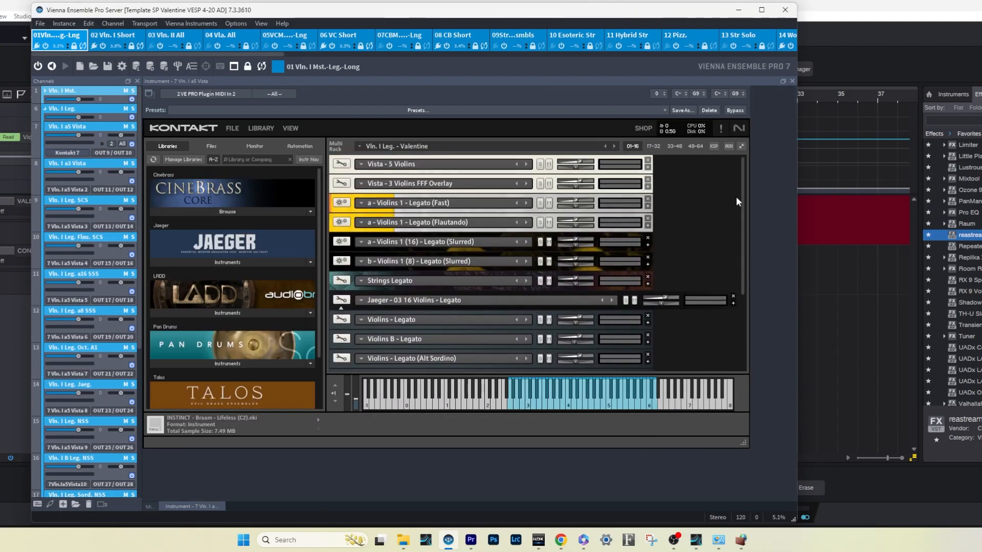
# Collapse the Vln. I Leg. folder, return to the mixer, and briefly look inside the Vln. I Long folder
pyautogui.click(45, 109)
pyautogui.click(149, 505)
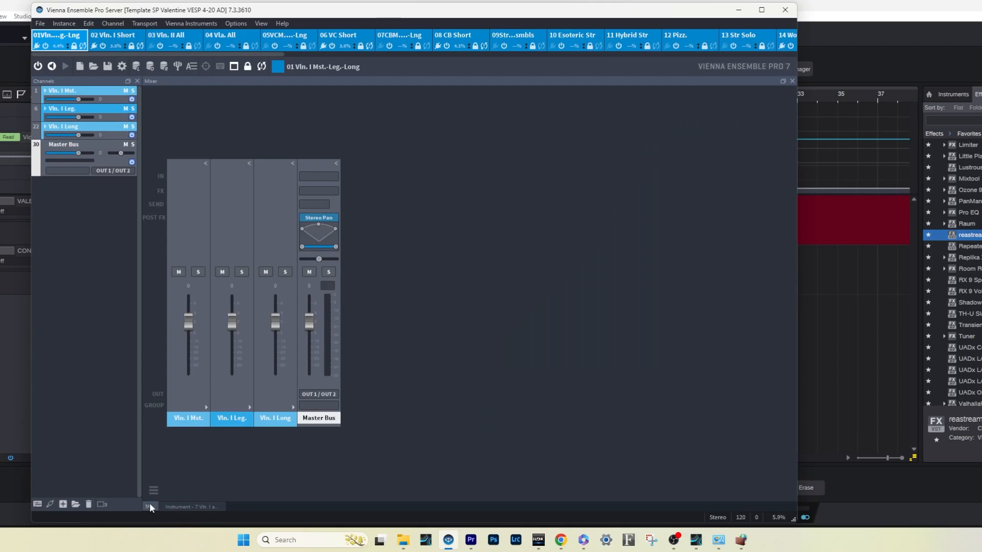
pyautogui.click(293, 408)
pyautogui.click(292, 409)
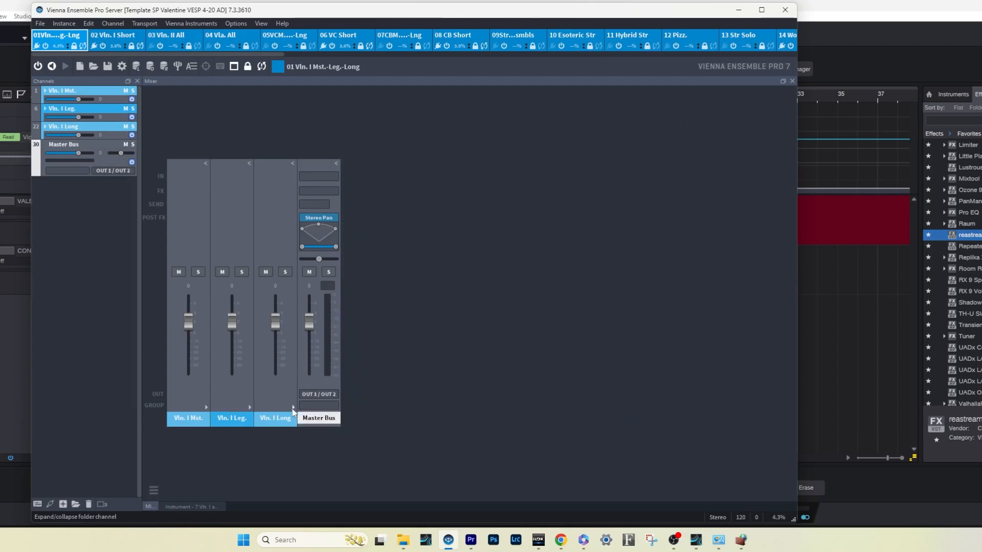
# Review the VC Short folder in the 06 VC Short instance and the Horn FCB and Horn CB folders in 17 Horn
pyautogui.click(343, 38)
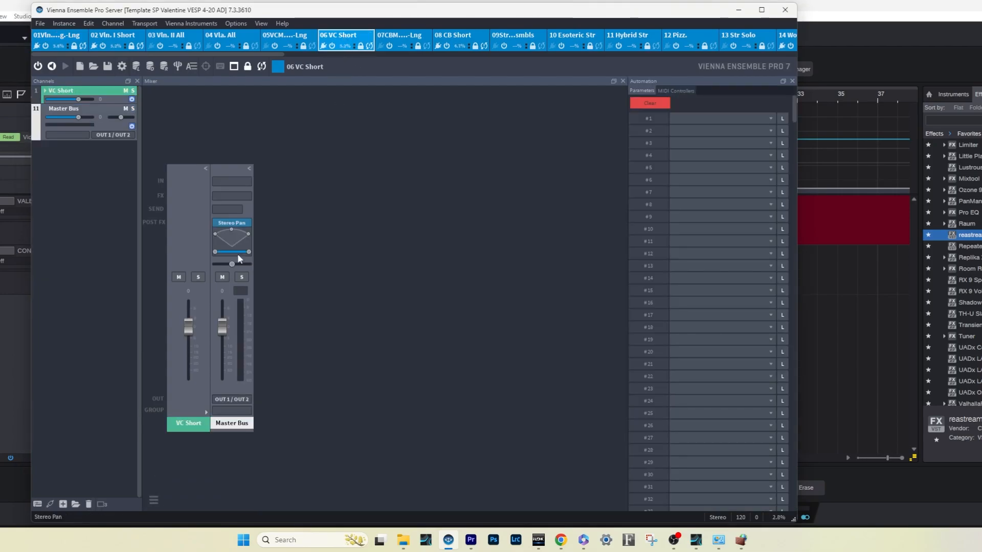
pyautogui.click(45, 90)
pyautogui.moveTo(493, 508); pyautogui.dragTo(541, 511)
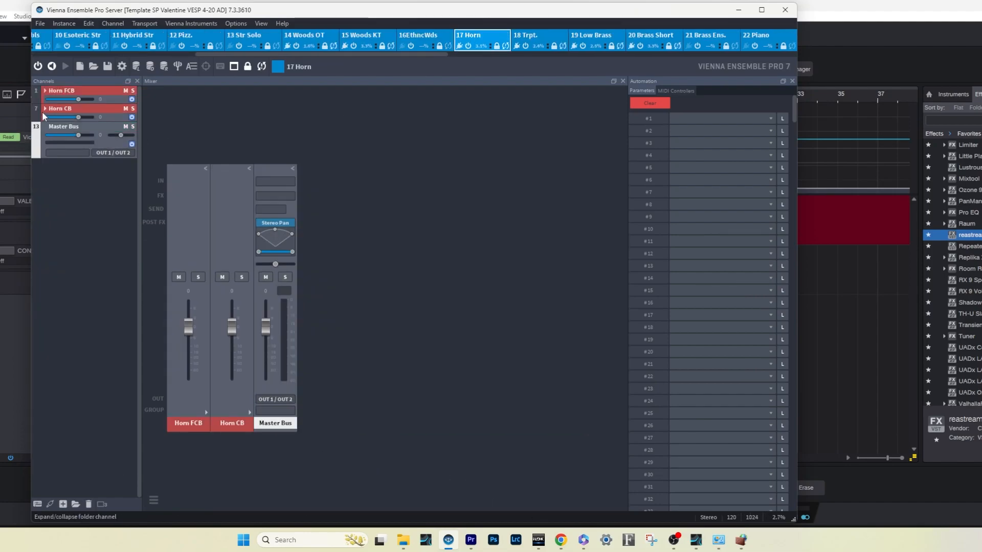
pyautogui.click(45, 91)
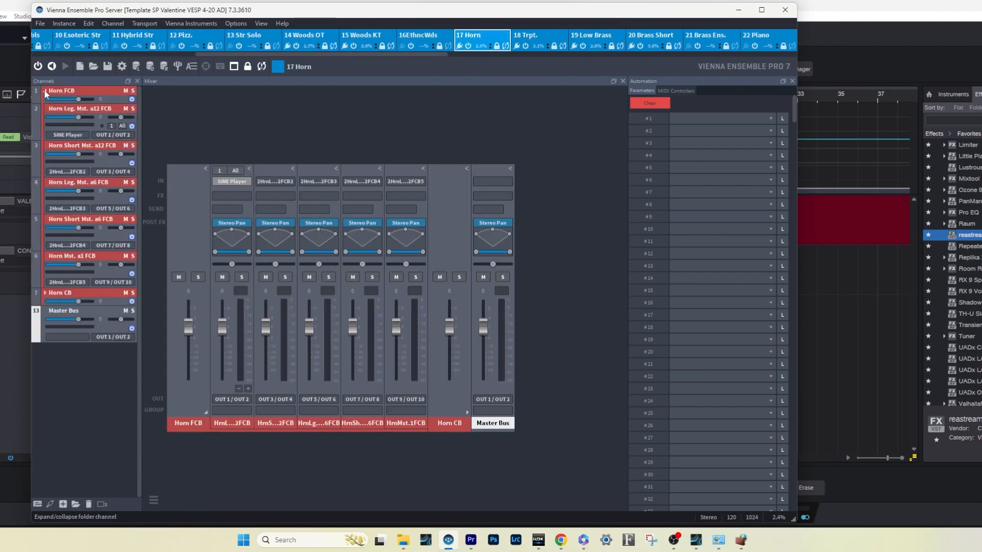
pyautogui.click(45, 91)
pyautogui.click(45, 108)
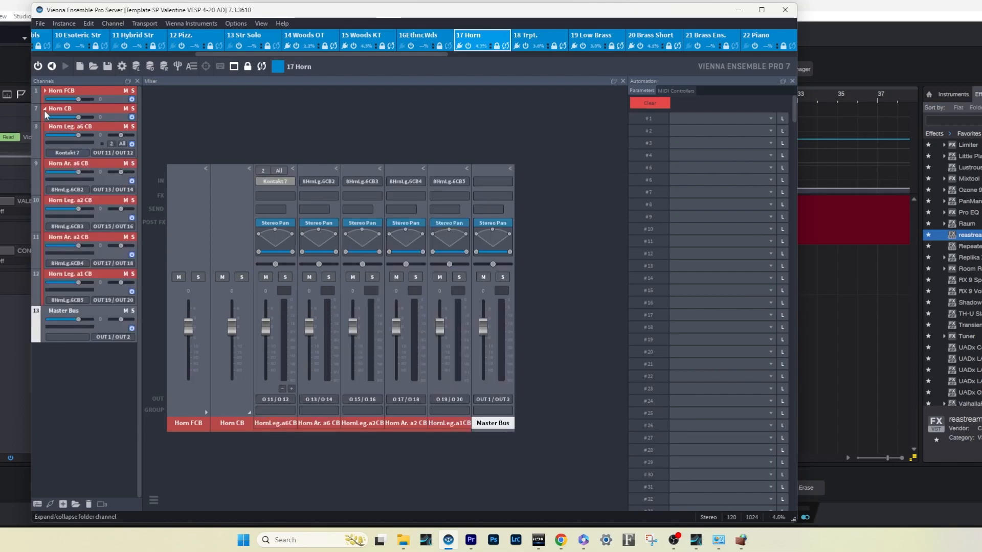
pyautogui.click(45, 110)
# Open the 19 Low Brass instance to examine its channels
pyautogui.moveTo(394, 53); pyautogui.dragTo(499, 62)
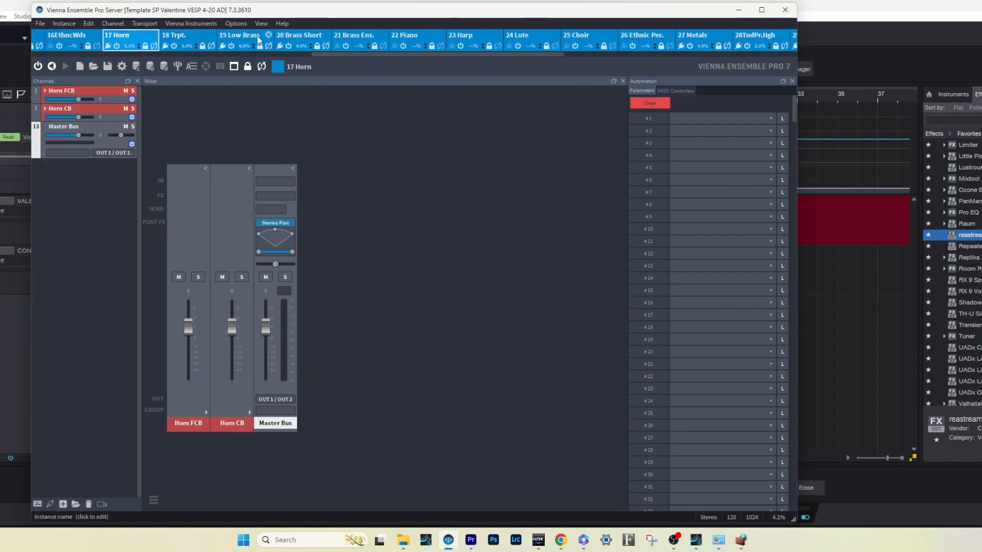
pyautogui.click(255, 39)
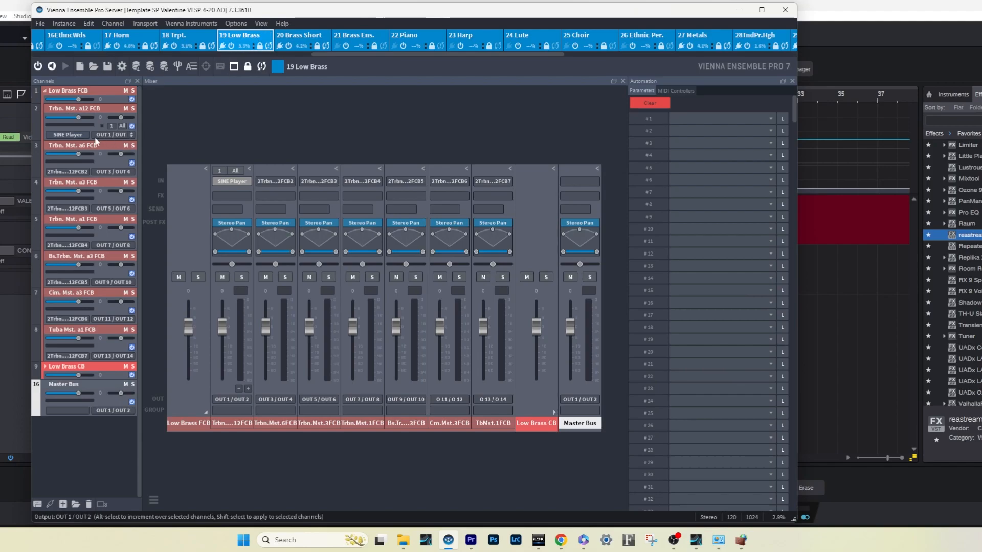
# Collapse the Low Brass FCB folder and briefly look inside the Low Brass CB folder
pyautogui.click(45, 92)
pyautogui.click(45, 109)
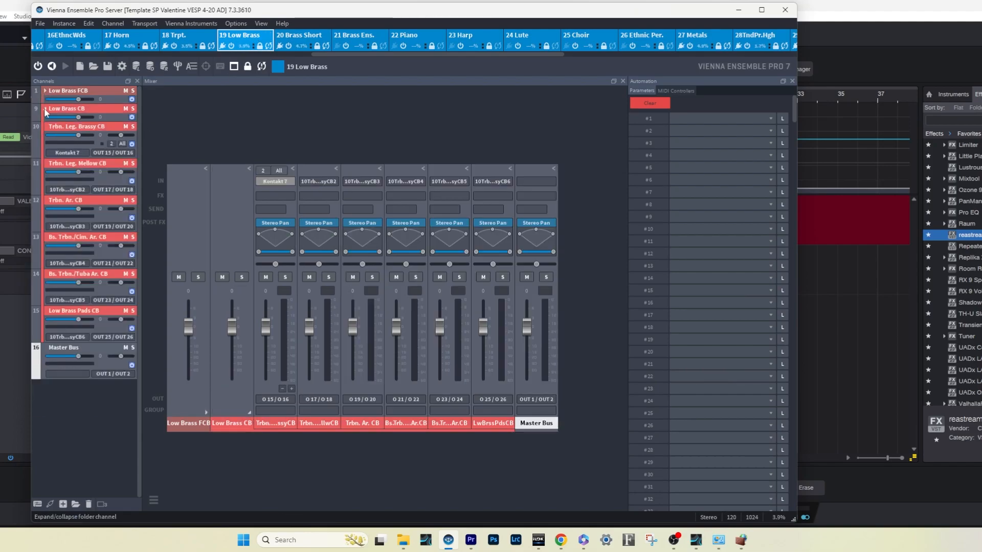
pyautogui.click(45, 110)
# Open the 25 Choir instance and check its 8Dio Choir folder
pyautogui.scroll(-3, 460, 54)
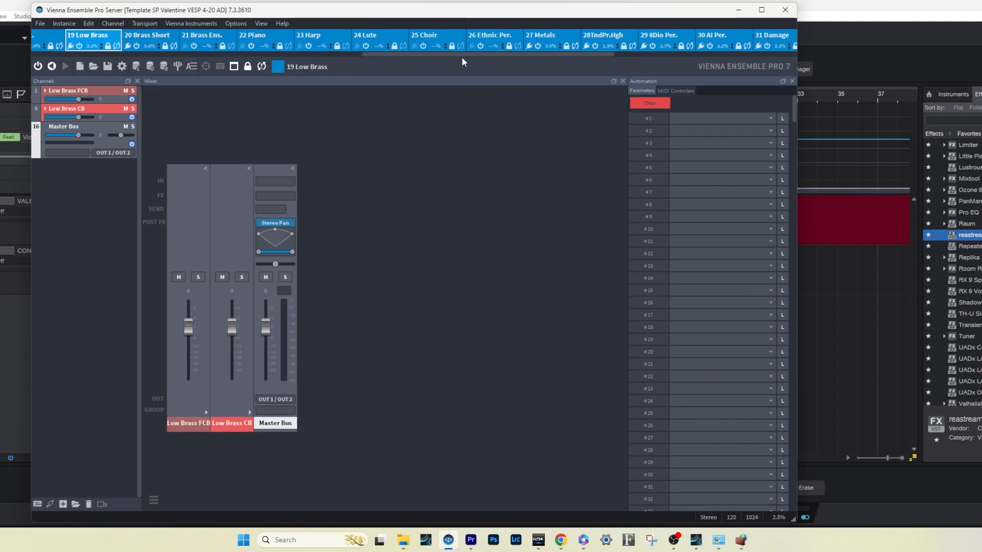
pyautogui.click(425, 35)
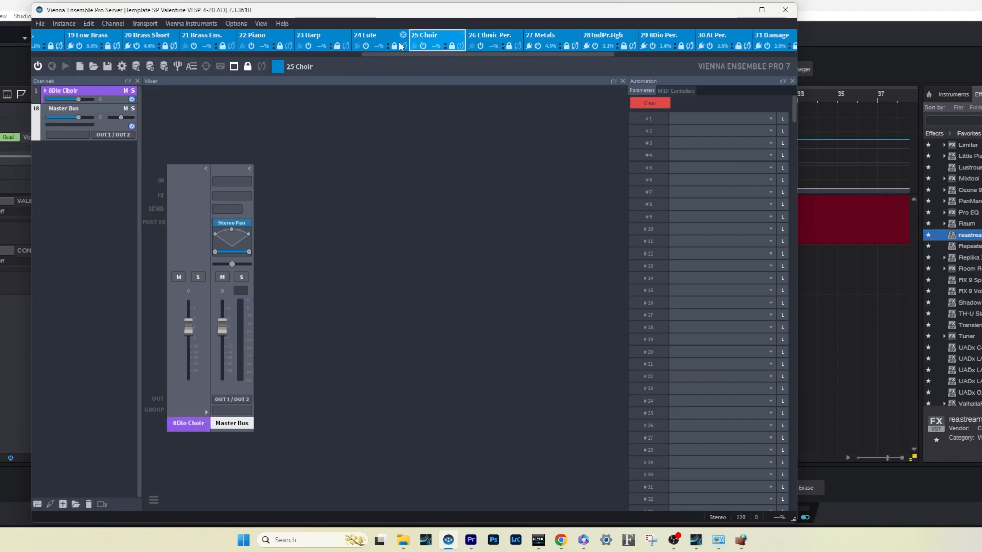
pyautogui.click(45, 91)
pyautogui.click(45, 91)
# Open the 37 LAMP 4 MM instance and review the channels in its Multis and Master folders
pyautogui.moveTo(450, 55); pyautogui.dragTo(609, 55)
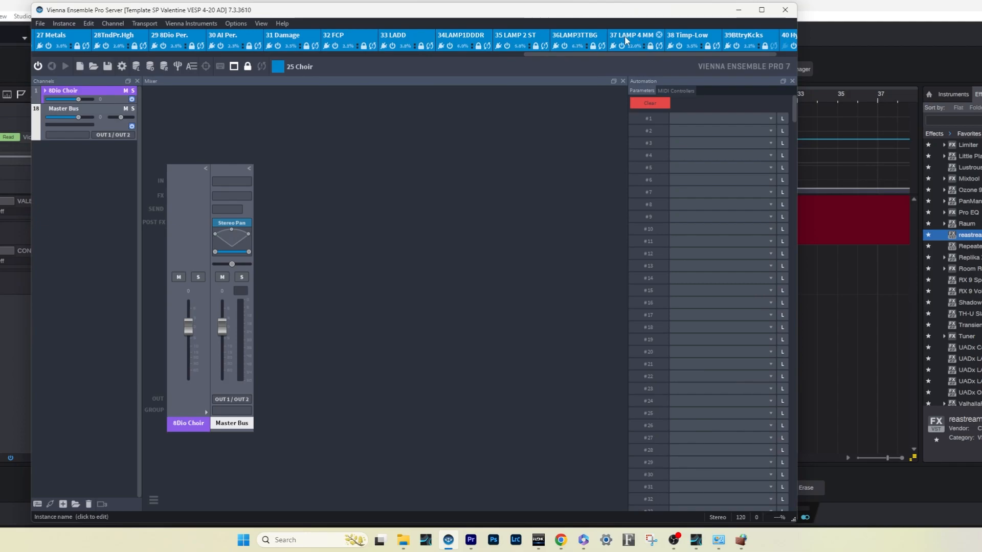
pyautogui.click(620, 39)
pyautogui.click(45, 108)
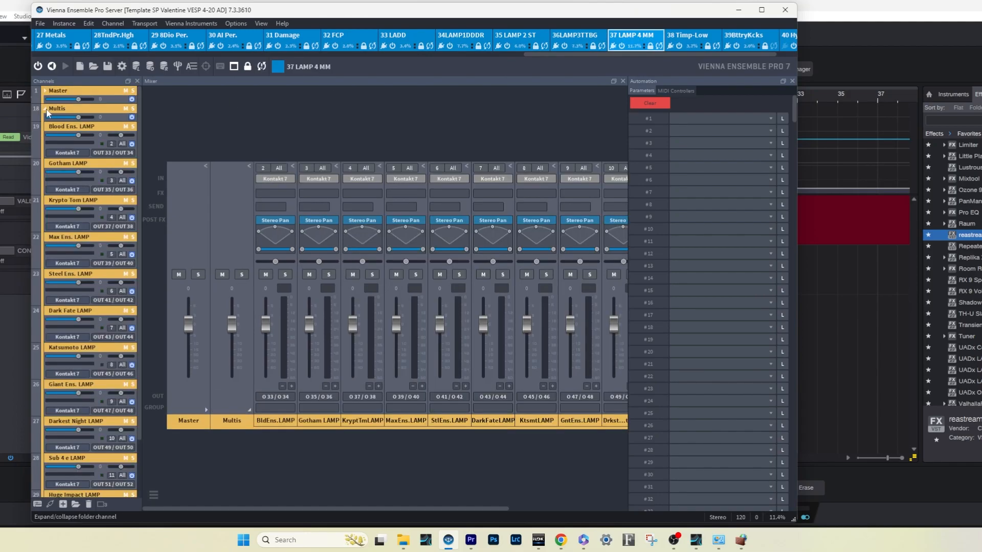
pyautogui.click(45, 109)
pyautogui.click(45, 91)
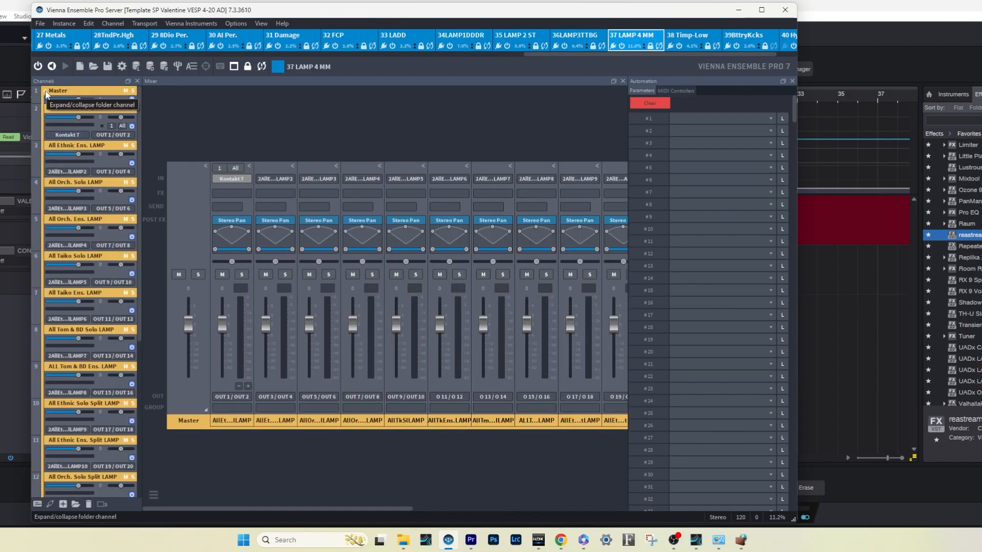
pyautogui.click(46, 91)
pyautogui.moveTo(559, 55); pyautogui.dragTo(573, 54)
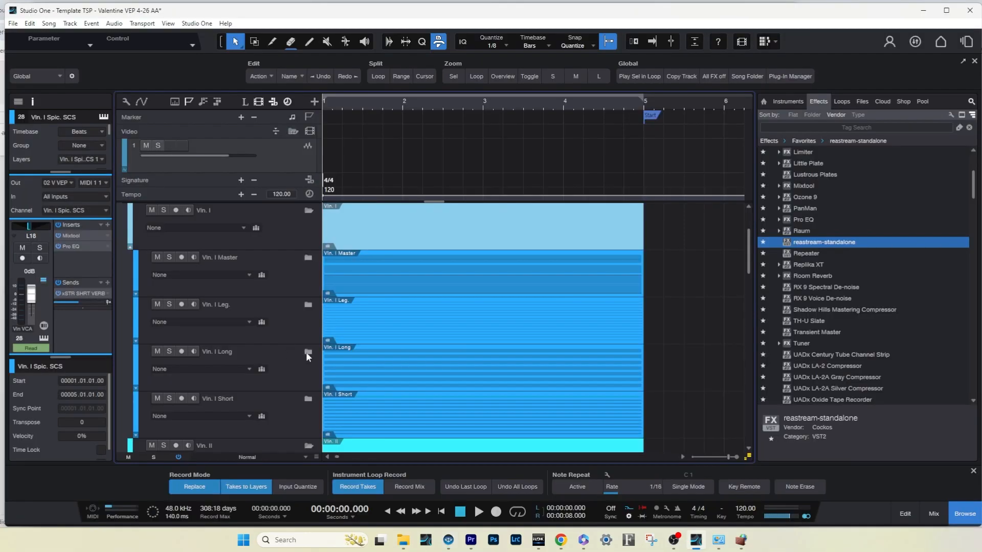
# In the Studio One template song, review the tracks in the Vln. I Long and Vln. I Leg. folders, closing each again
pyautogui.click(306, 352)
pyautogui.scroll(-2, 306, 352)
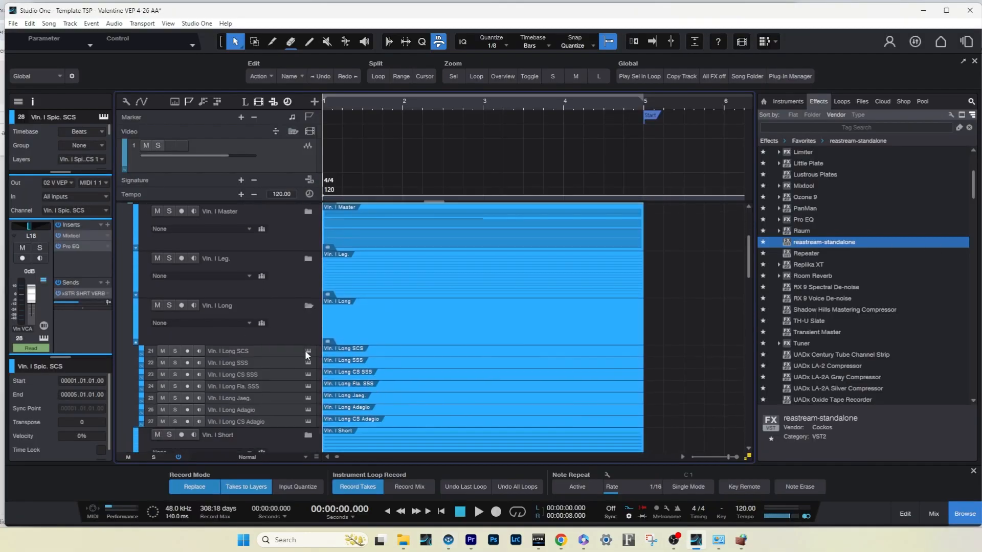
pyautogui.click(309, 305)
pyautogui.click(309, 258)
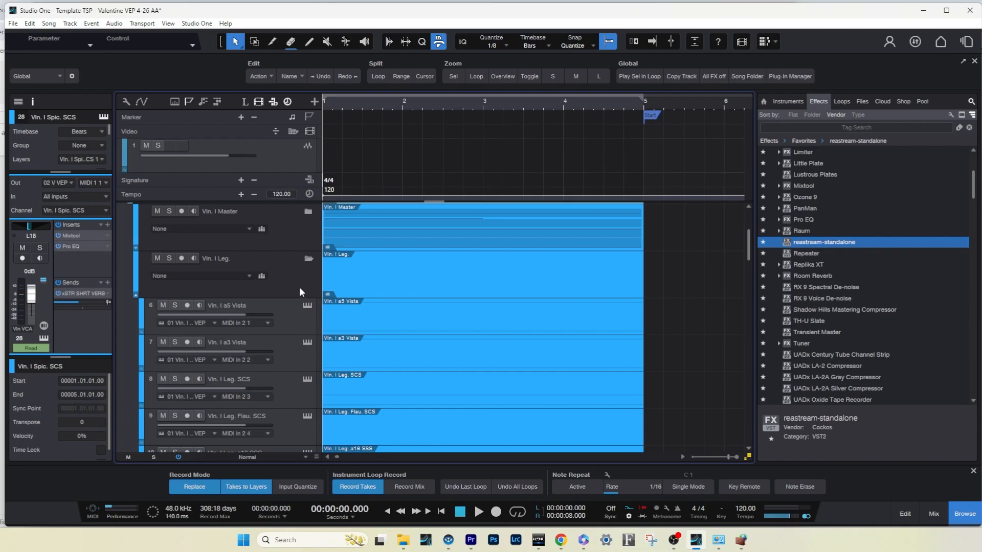
pyautogui.scroll(-5, 300, 290)
pyautogui.scroll(5, 366, 324)
pyautogui.click(307, 240)
# Expand the Vln. I Short folder and enlarge the track height to Medium
pyautogui.click(308, 335)
pyautogui.scroll(-2, 372, 347)
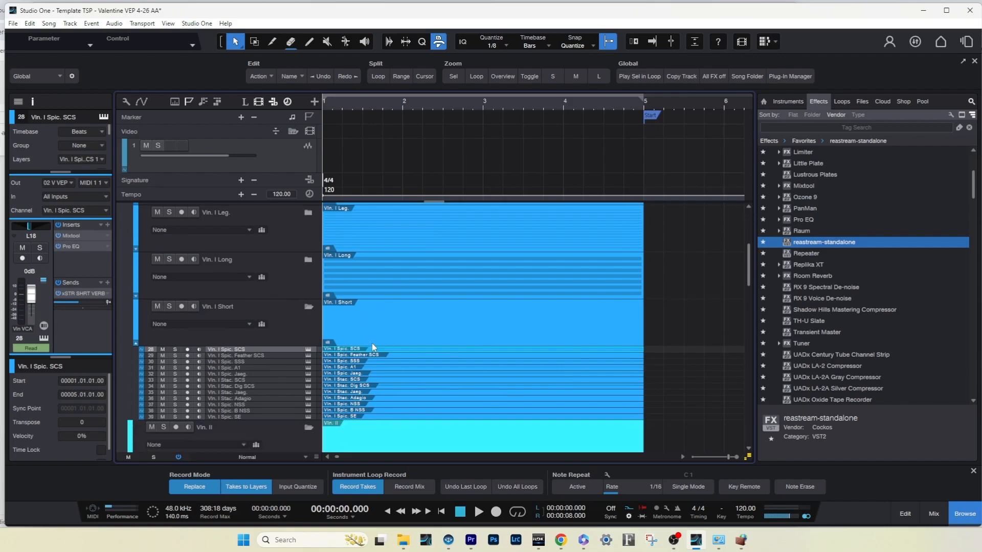
pyautogui.hotkey('shift', 'e')
# Look inside the Vln. II Legato folder and collapse it again
pyautogui.scroll(-10, 373, 348)
pyautogui.scroll(-8, 372, 342)
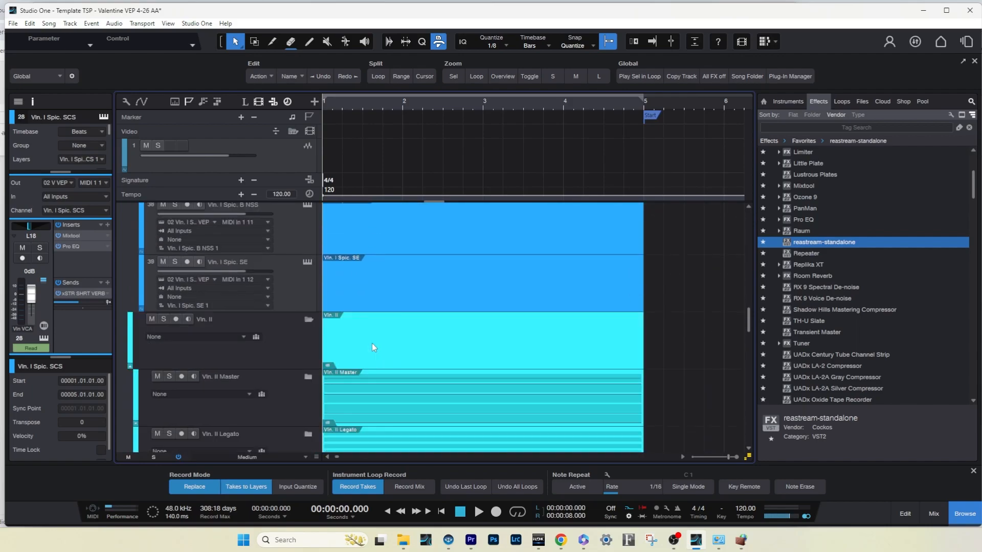
pyautogui.click(307, 281)
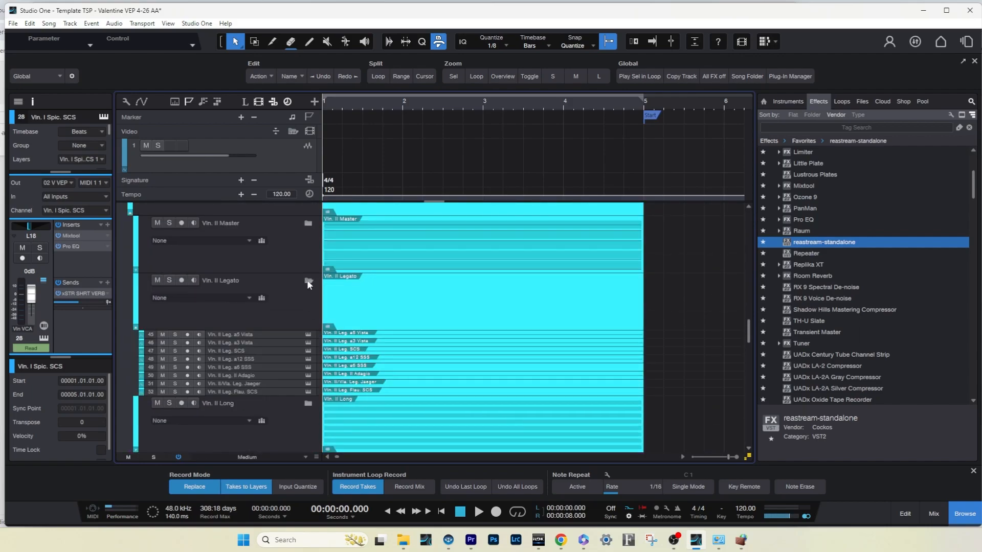
pyautogui.click(307, 281)
# Expand the String Ensembles folder and select one of its ensemble tracks to examine the routing
pyautogui.scroll(-5, 322, 312)
pyautogui.scroll(-2, 322, 317)
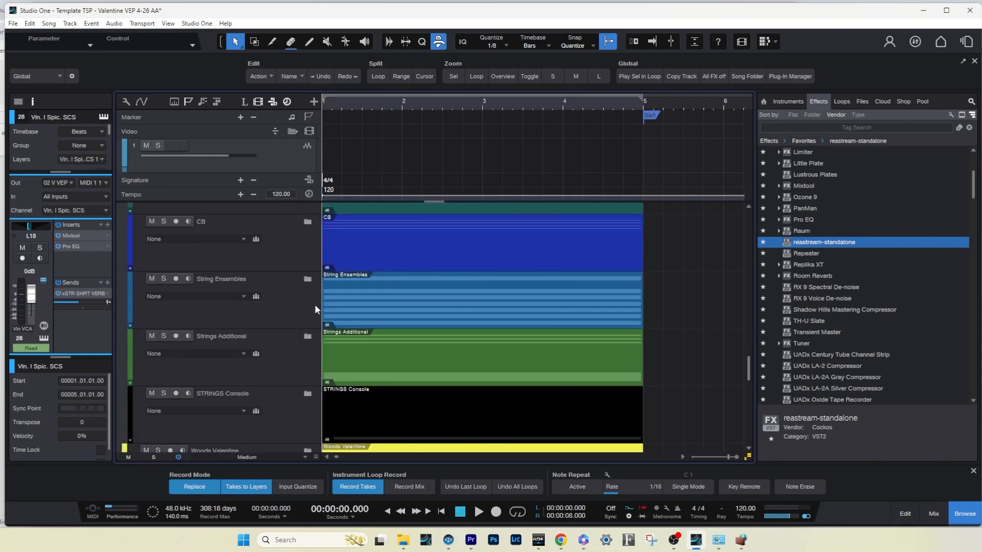
pyautogui.click(308, 281)
pyautogui.click(332, 371)
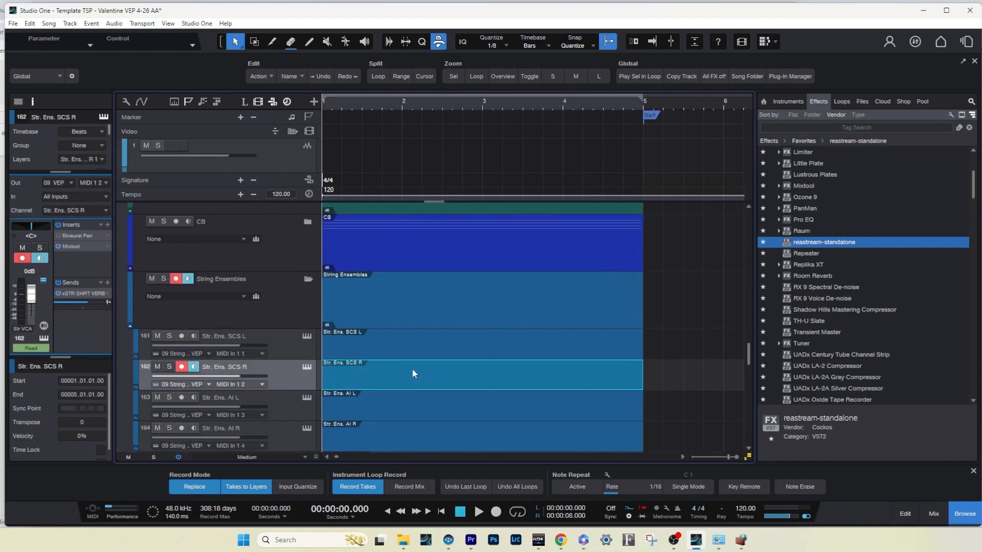
pyautogui.scroll(-2, 415, 369)
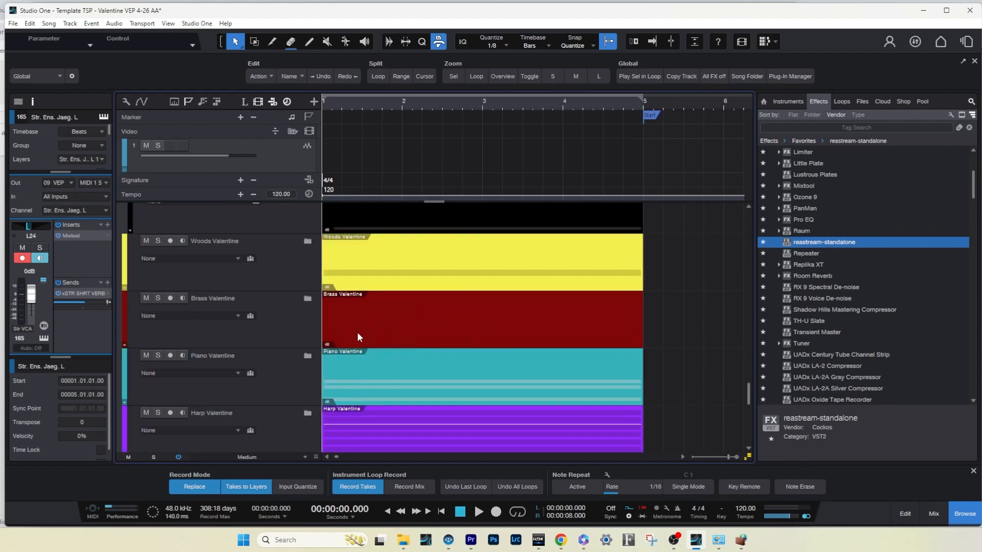
# Expand the Brass Valentine folder and its Horn subfolder to examine the FCB and CB horn tracks
pyautogui.click(307, 298)
pyautogui.scroll(-1, 305, 307)
pyautogui.click(306, 339)
pyautogui.scroll(-1, 272, 342)
pyautogui.scroll(-1, 272, 341)
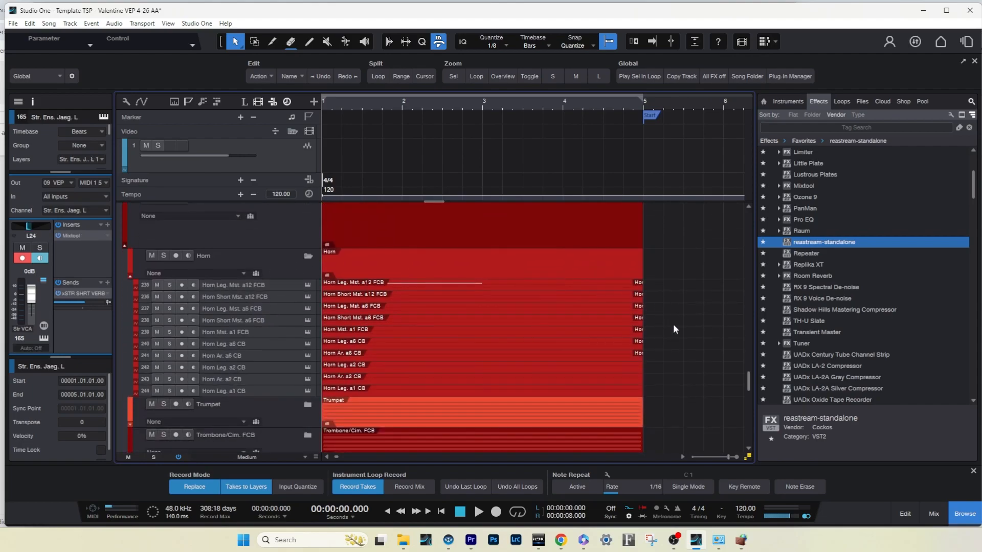
# Expand the Low Brass folder with its Low Brass FCB and Low Brass CB subfolders to review their tracks
pyautogui.click(308, 413)
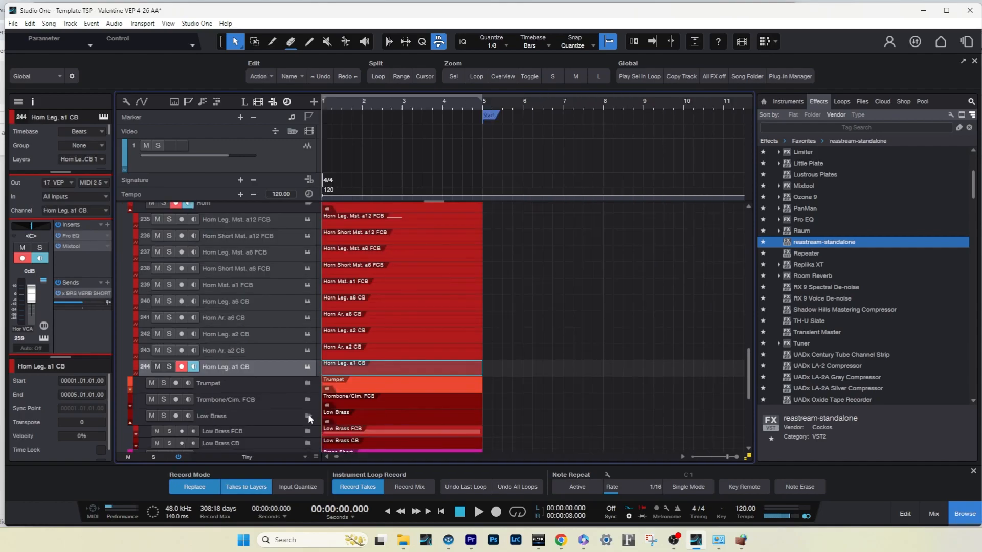
pyautogui.scroll(-2, 309, 412)
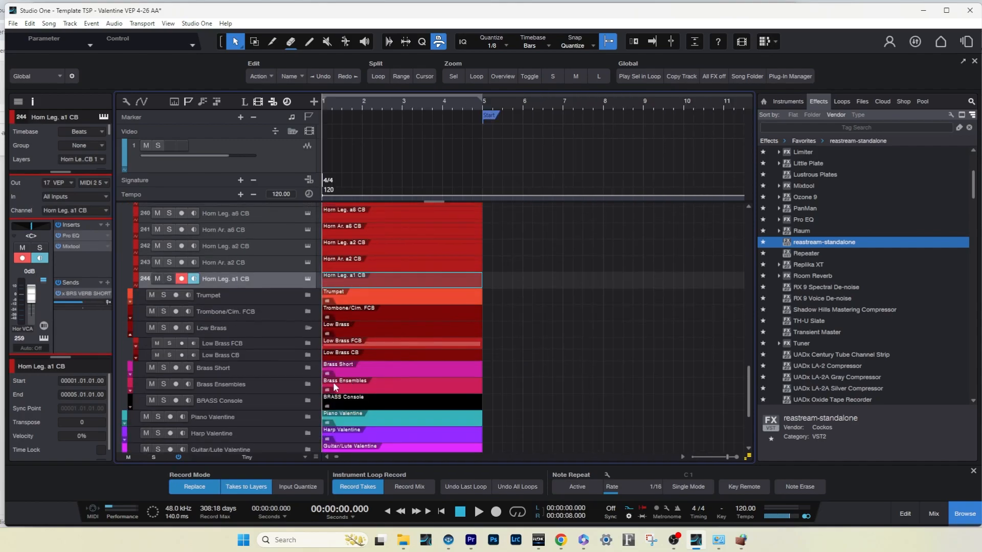
pyautogui.click(306, 343)
pyautogui.click(309, 366)
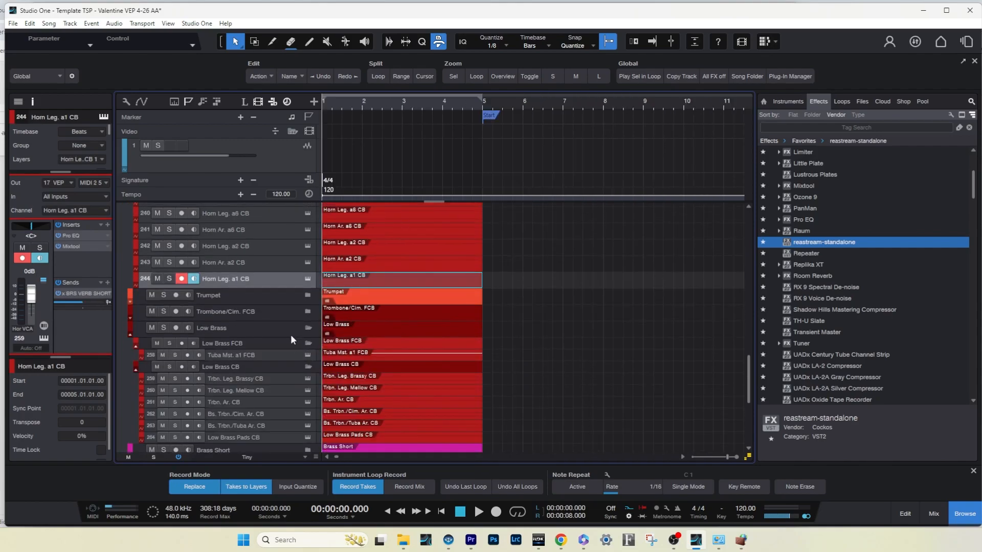
pyautogui.scroll(-3, 290, 335)
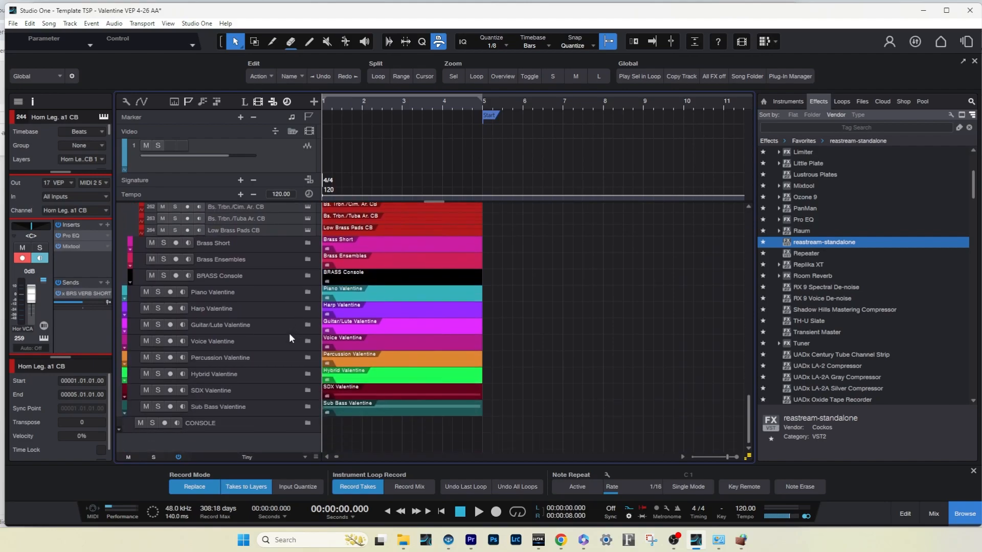
# Review the Harp Valentine and Piano Valentine folders, including the Piano Kontakt and Piano Arturia subfolders
pyautogui.click(307, 309)
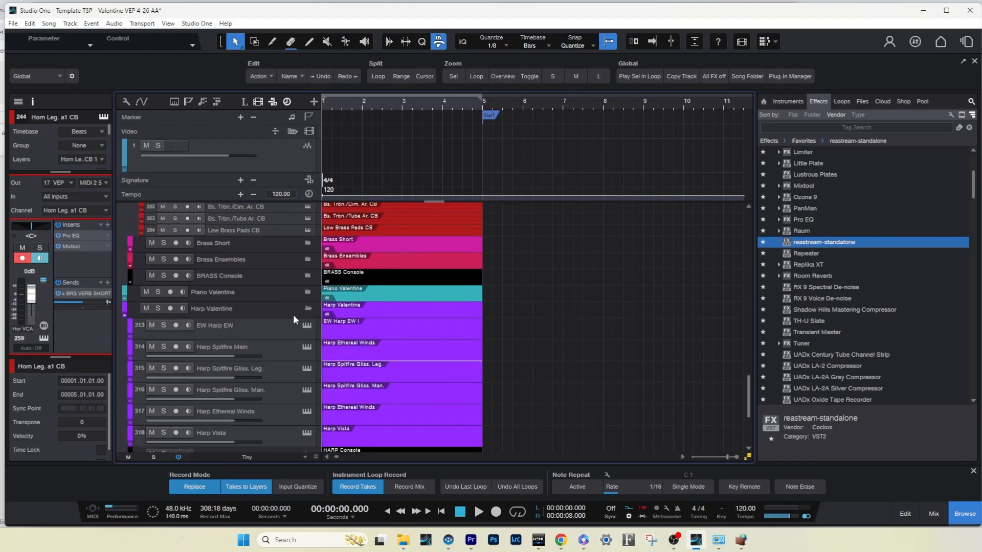
pyautogui.scroll(-1, 293, 314)
pyautogui.click(308, 277)
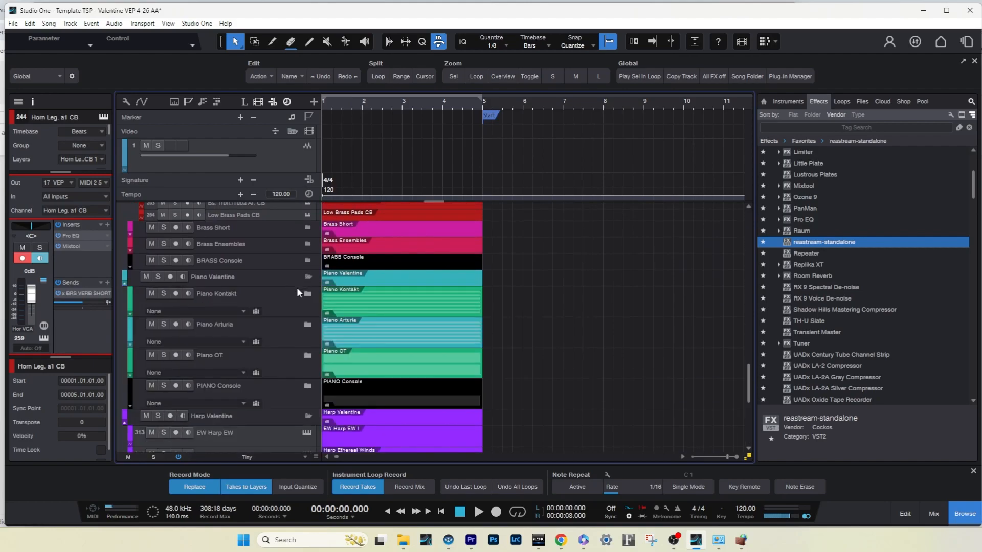
pyautogui.click(307, 293)
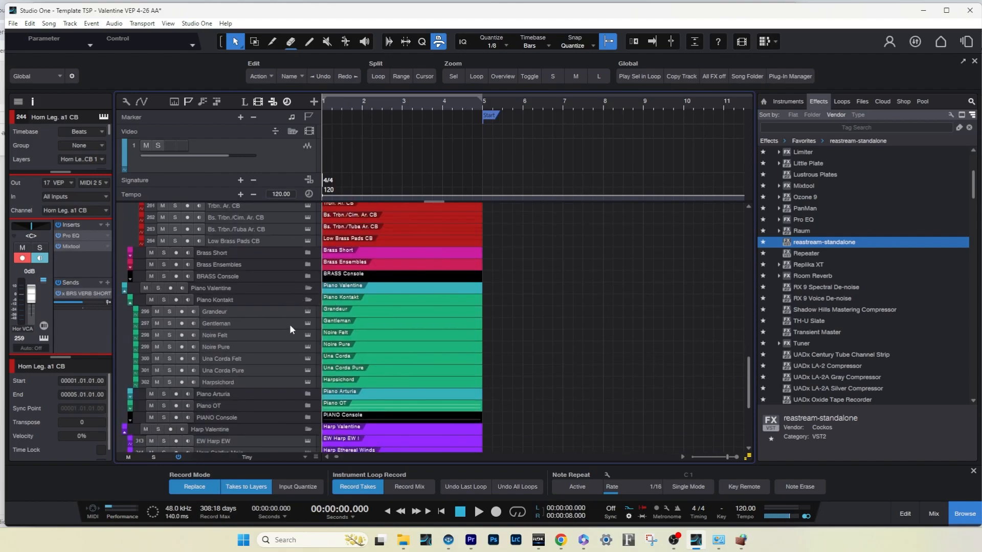
pyautogui.click(307, 394)
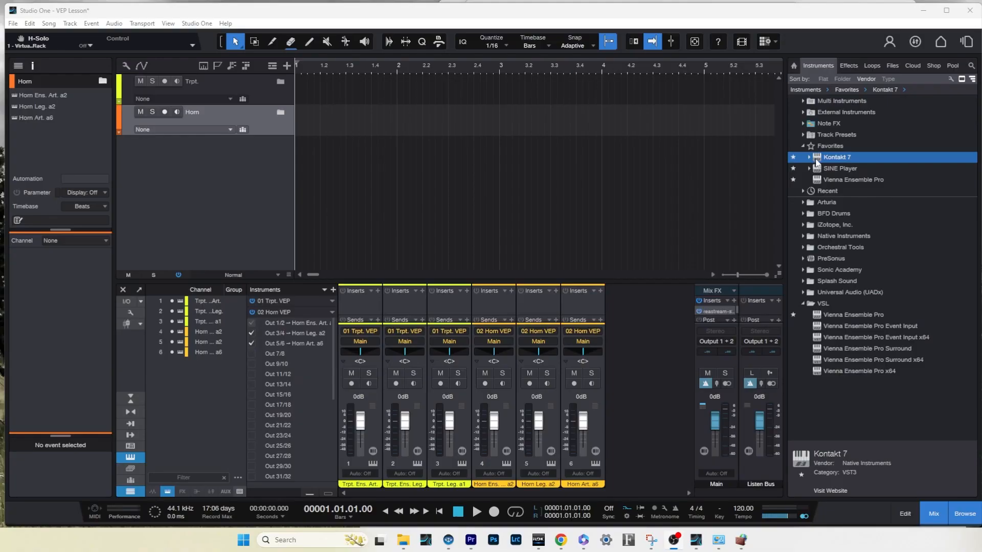
# In the VEP Lesson song, add a Kontakt 7 track and load CineBrass Core trombone patches 09 Articulations, 10 True Legato (Brassy) and 11 True Legato (Mellow)
pyautogui.moveTo(839, 157); pyautogui.dragTo(420, 188)
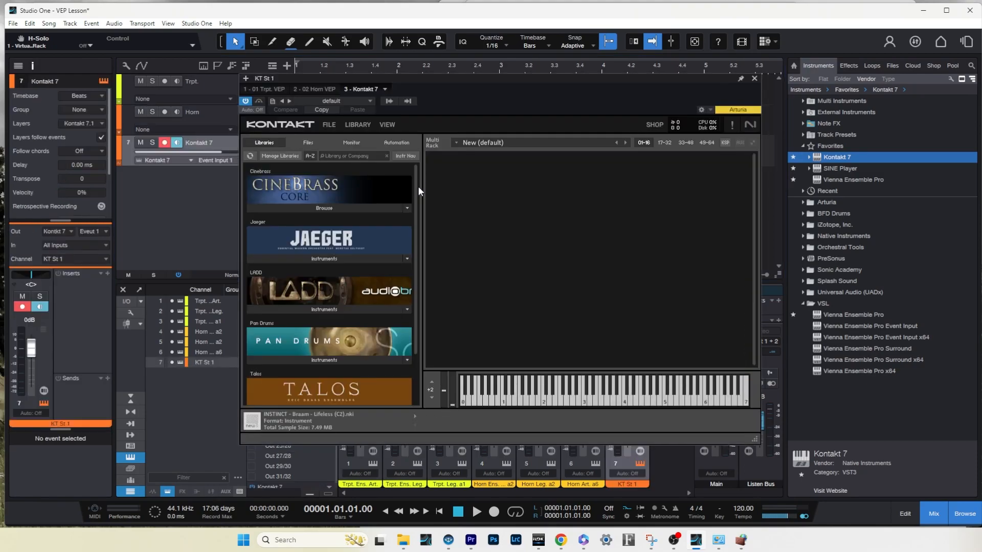
pyautogui.click(361, 209)
pyautogui.click(327, 304)
pyautogui.keyDown('shift'); pyautogui.click(332, 322); pyautogui.keyUp('shift')
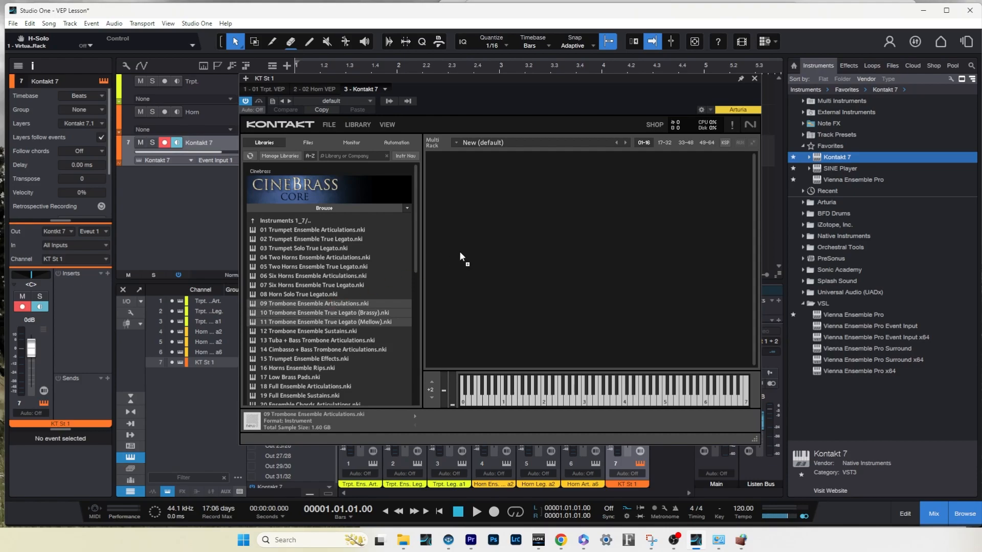
pyautogui.moveTo(459, 250); pyautogui.dragTo(460, 250)
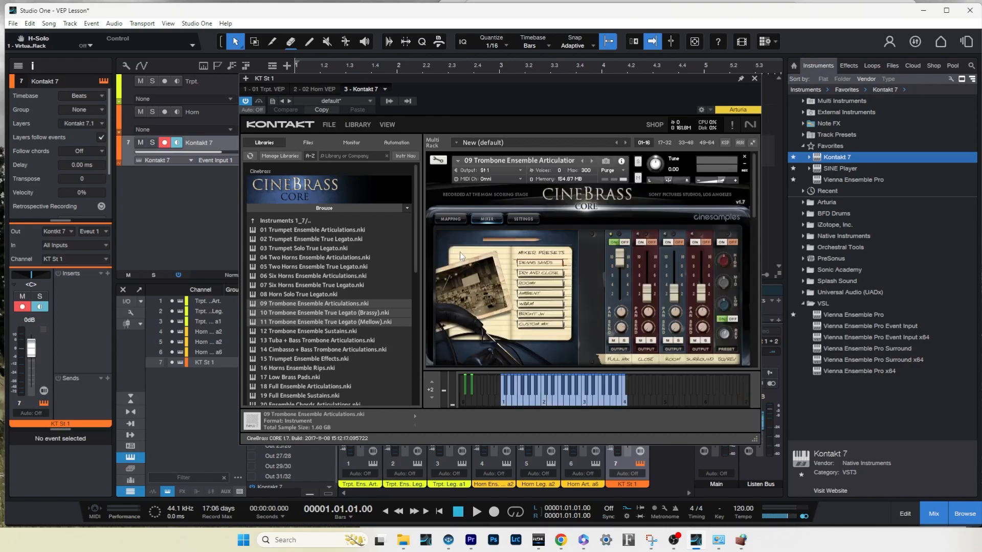
# Set the 09 Trombone Ensemble Articulations patch to MIDI channel A 1 and minimize its instrument view
pyautogui.click(520, 179)
pyautogui.moveTo(530, 198)
pyautogui.click(586, 201)
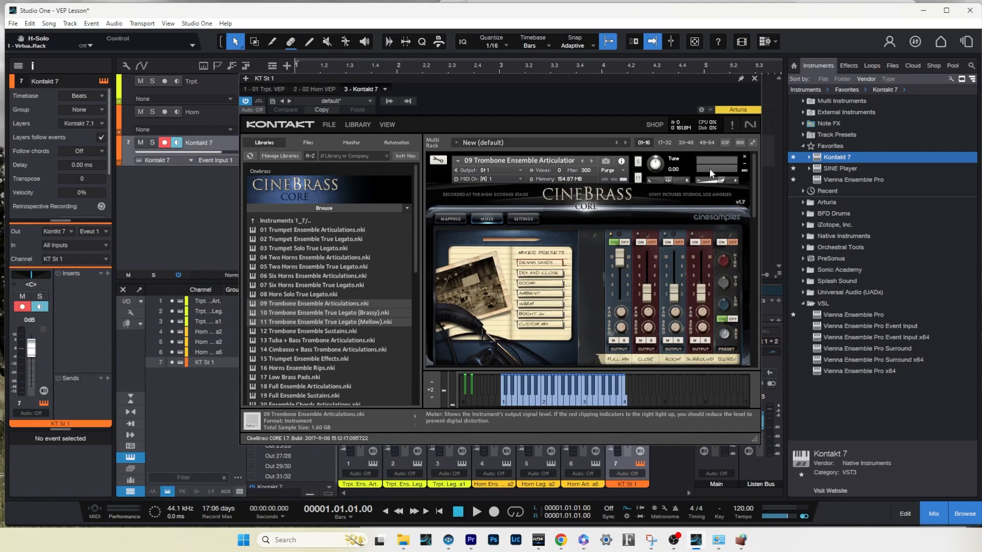
pyautogui.click(745, 163)
# Route the 10 Trombone Ensemble True Legato (Brassy) patch to output St 2 and MIDI channel A 2, and minimize it
pyautogui.click(521, 188)
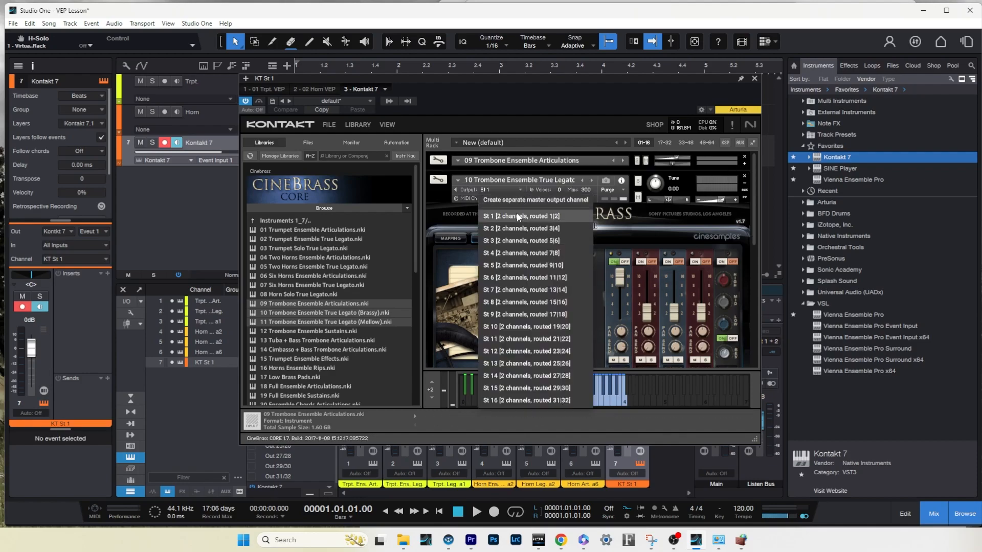
pyautogui.click(517, 227)
pyautogui.click(513, 198)
pyautogui.moveTo(548, 220)
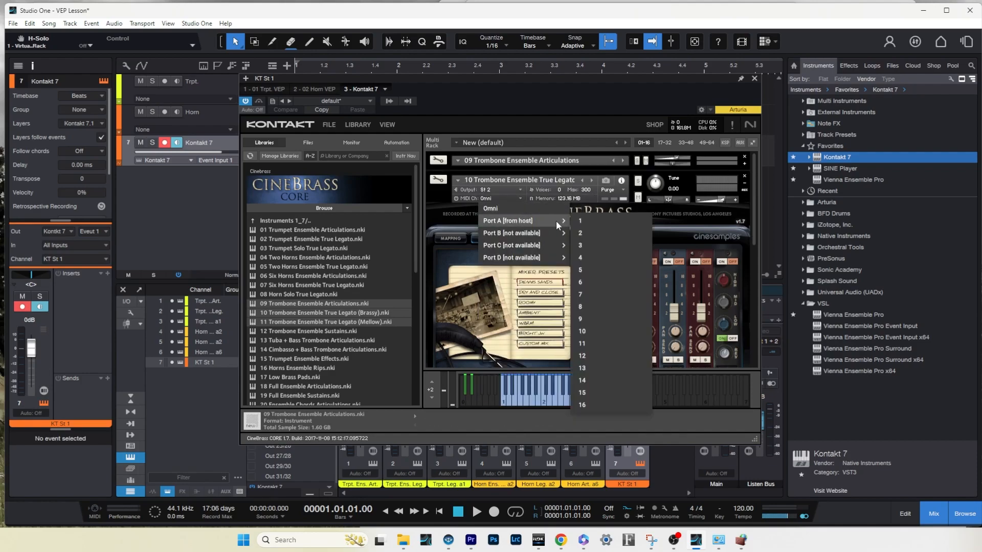
pyautogui.click(580, 232)
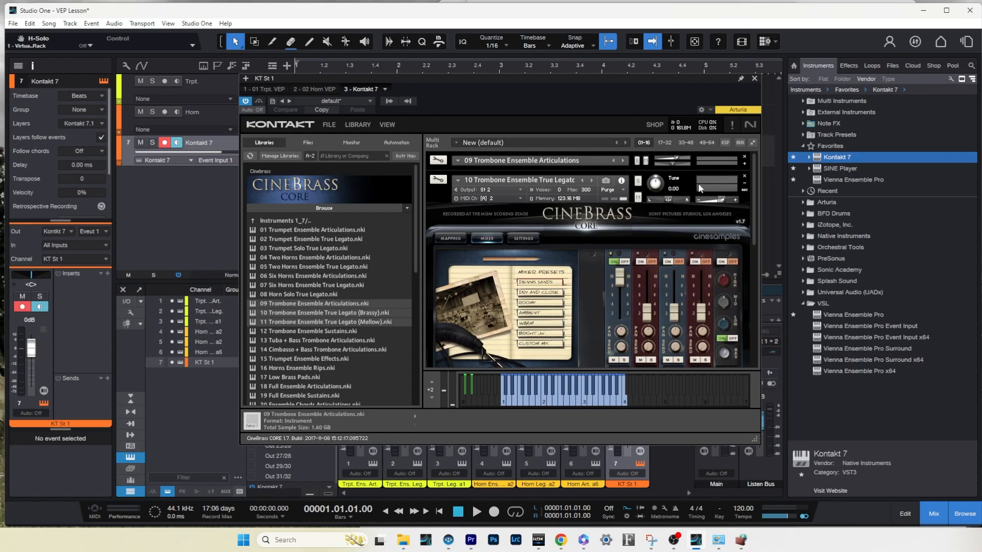
pyautogui.click(744, 183)
# Route the 11 Trombone Ensemble True Legato (Mellow) patch to output St 3 and MIDI channel A 3, and minimize it
pyautogui.click(523, 208)
pyautogui.click(512, 255)
pyautogui.click(521, 219)
pyautogui.moveTo(523, 240)
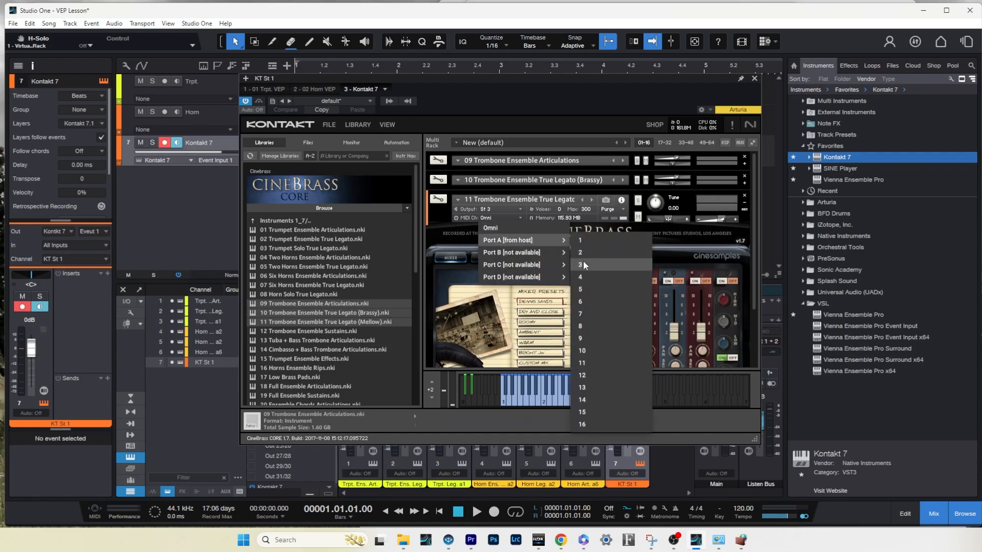
pyautogui.click(581, 265)
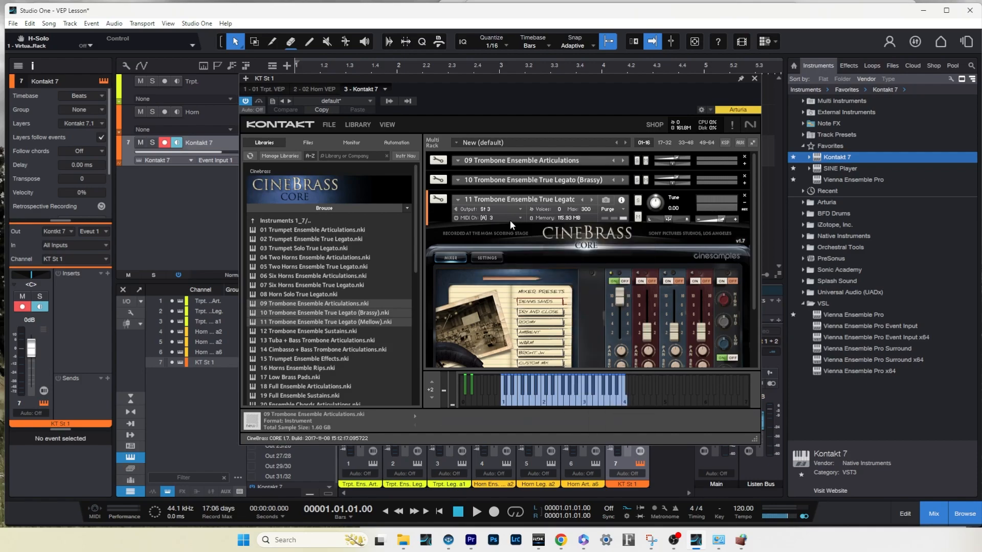
pyautogui.click(744, 201)
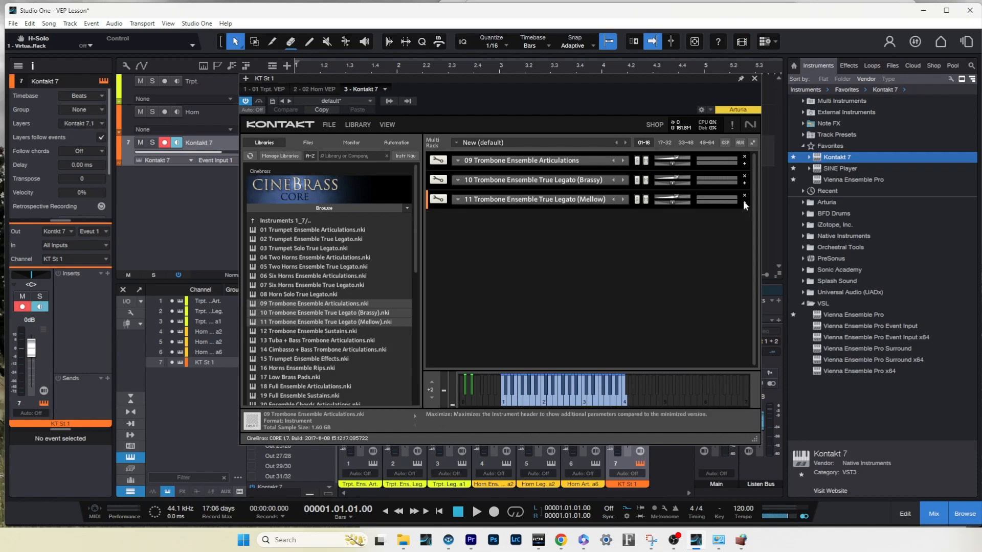
# Save the Kontakt multi as Trombone 1 in the Desktop's VEP Lesson > Kontakt Multis folder
pyautogui.click(333, 126)
pyautogui.click(350, 206)
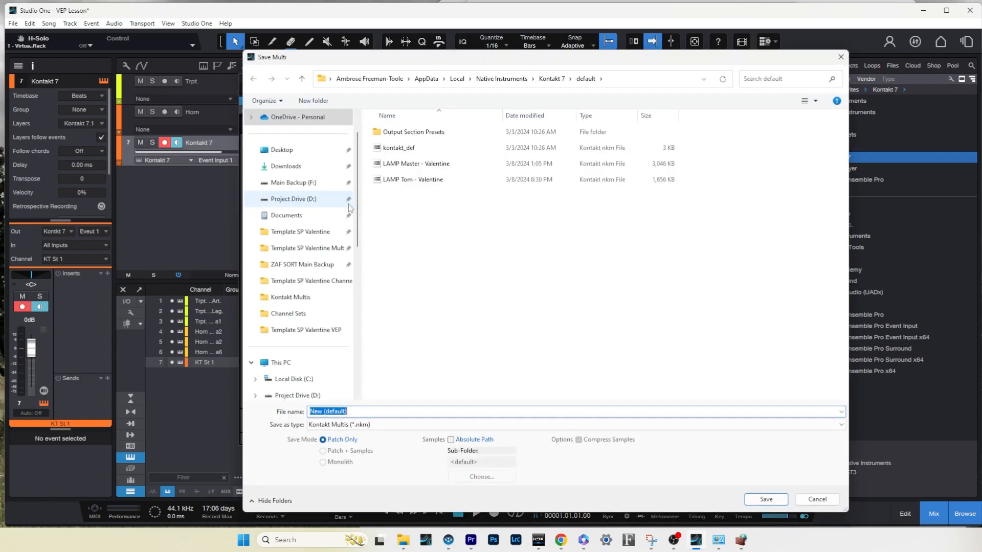
pyautogui.click(309, 151)
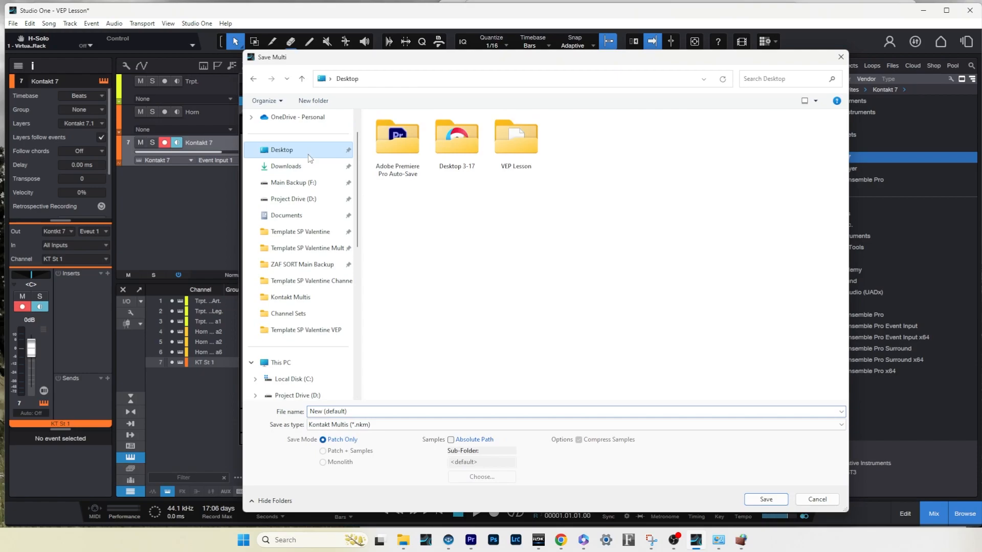
pyautogui.doubleClick(515, 132)
pyautogui.doubleClick(431, 165)
pyautogui.click(374, 409)
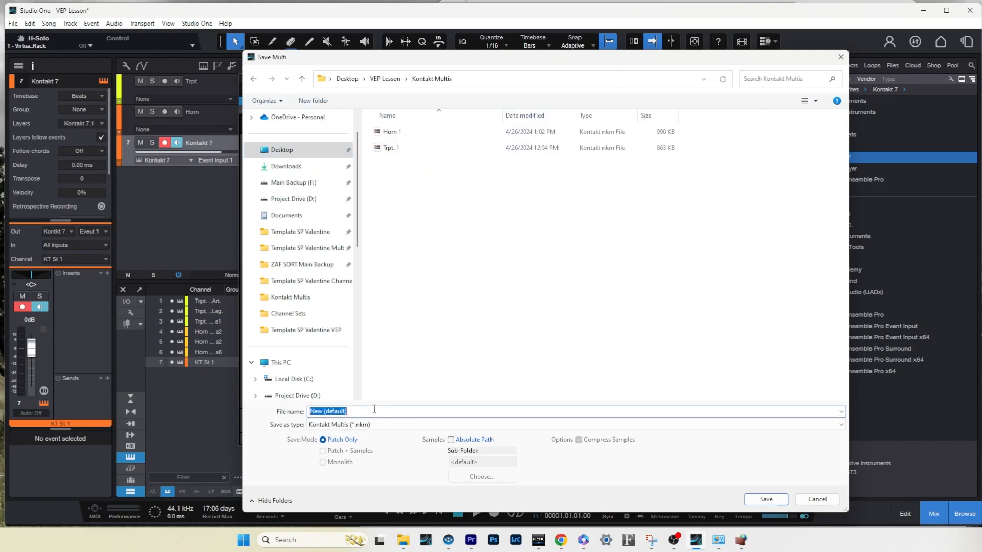
pyautogui.write('Trombone 1')
pyautogui.click(766, 499)
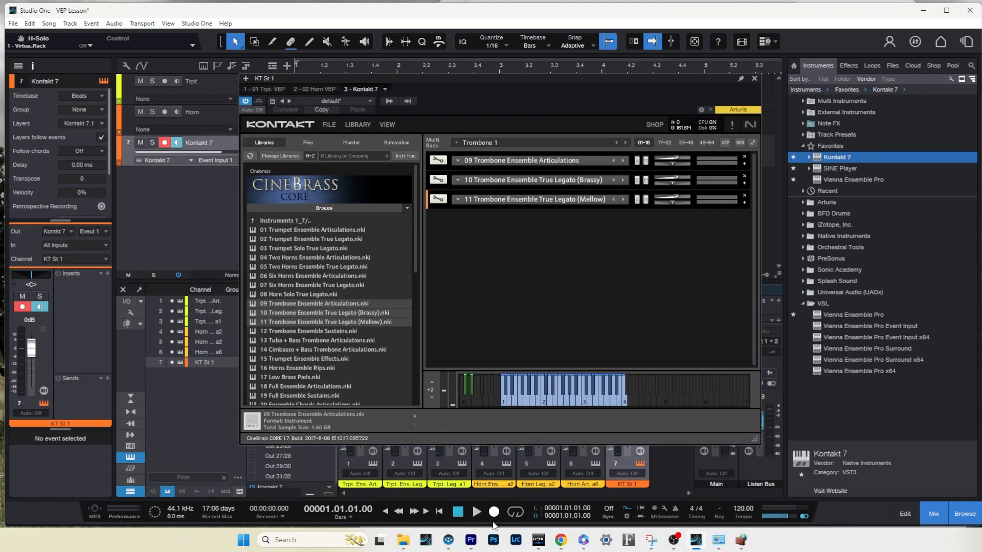
# Switch to Vienna Ensemble Pro Server, add a third instance and name it Trombone
pyautogui.click(448, 540)
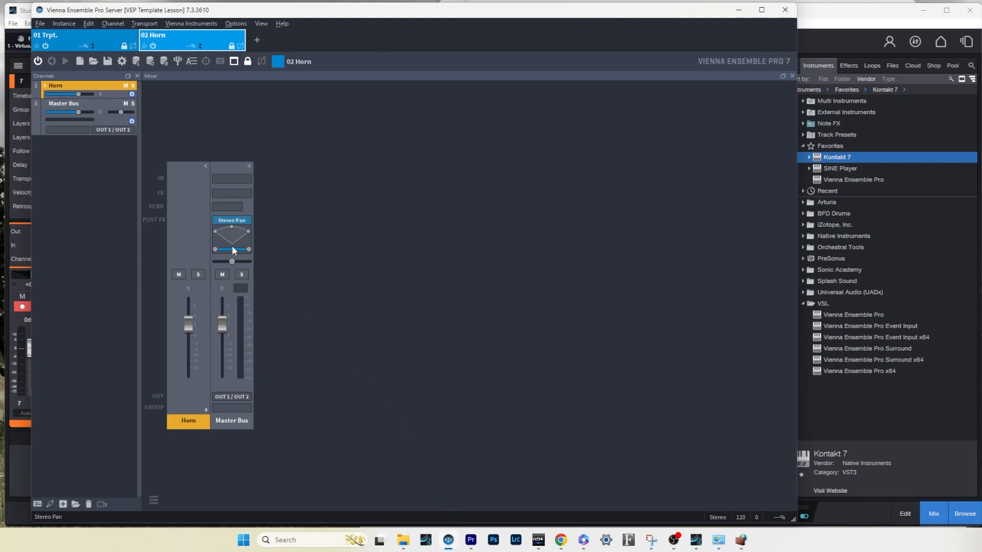
pyautogui.click(257, 42)
pyautogui.doubleClick(270, 36)
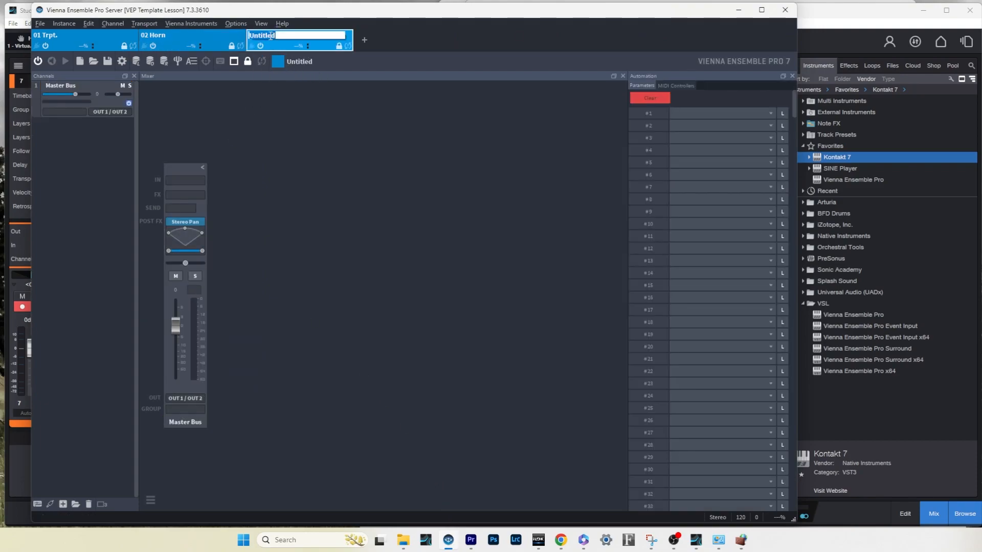
pyautogui.write('Trombone')
pyautogui.press('Return')
# Insert a stereo Kontakt 7 VST3 plugin in the Trombone instance and load the Trombone 1 multi into it
pyautogui.rightClick(82, 132)
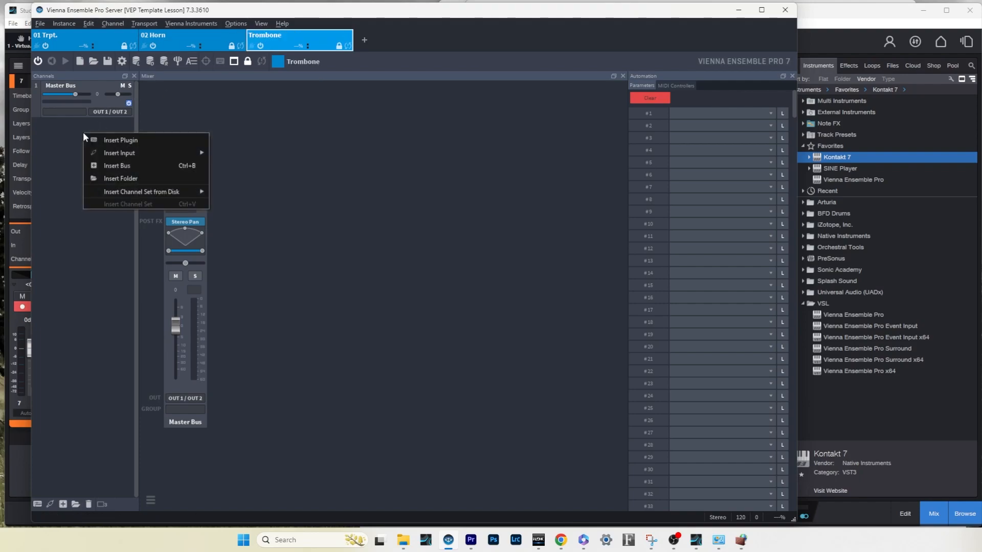
pyautogui.click(103, 138)
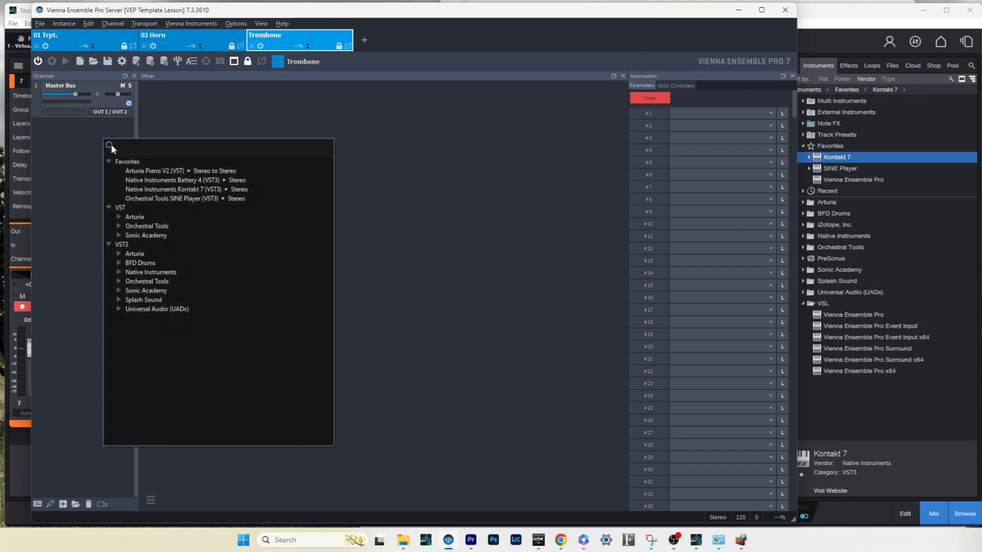
pyautogui.click(149, 190)
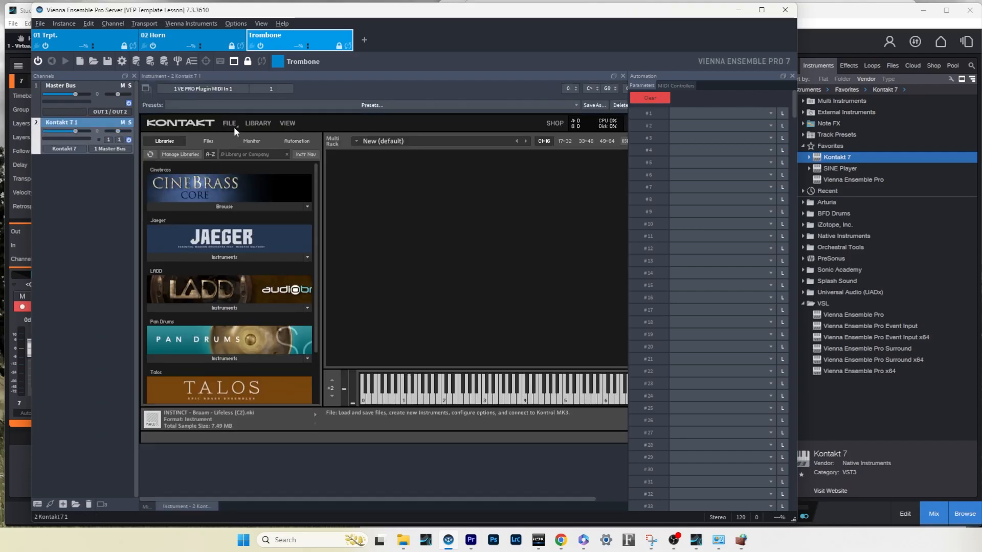
pyautogui.click(236, 125)
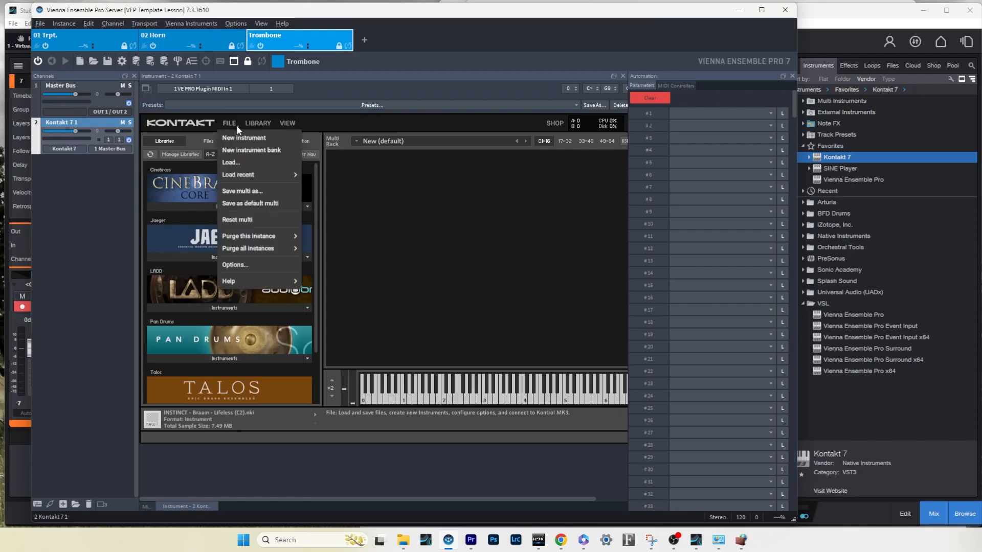
pyautogui.click(256, 163)
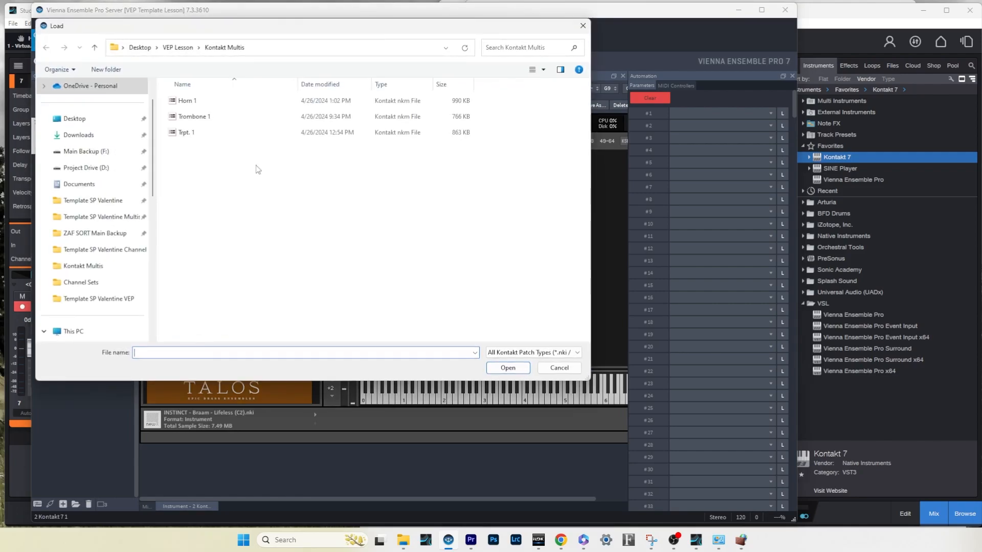
pyautogui.click(207, 116)
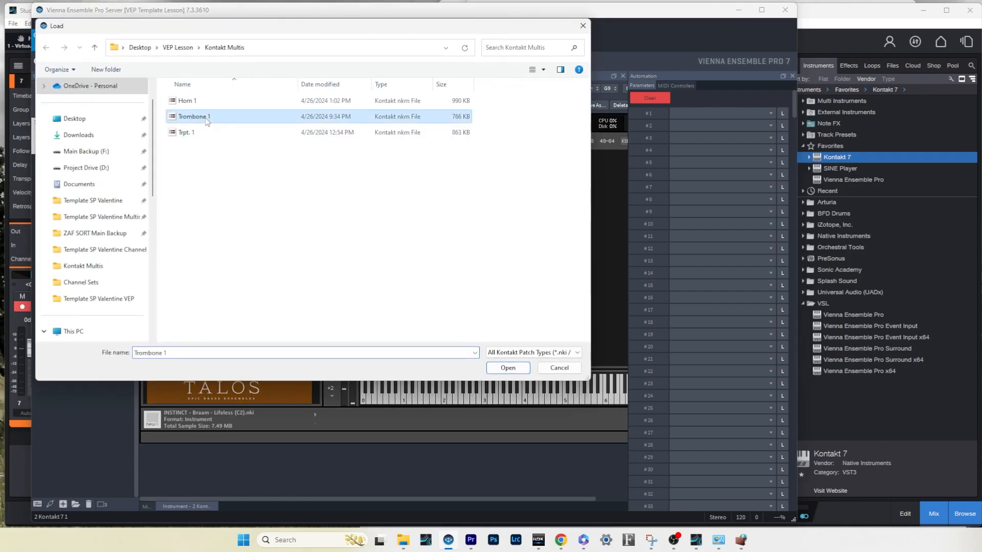
pyautogui.click(502, 368)
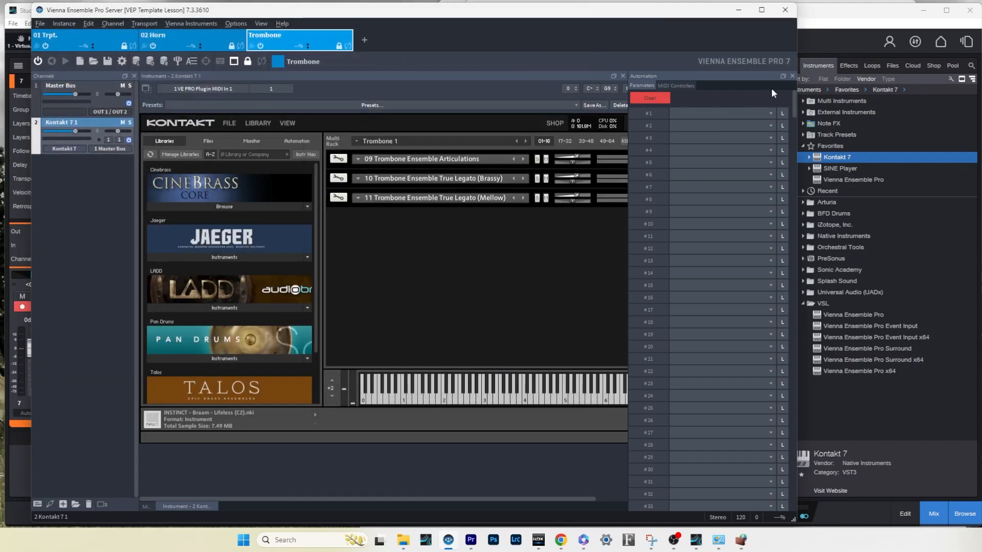
# Close the Automation view and check the output and MIDI channel of each of the three trombone patches
pyautogui.click(792, 76)
pyautogui.click(645, 162)
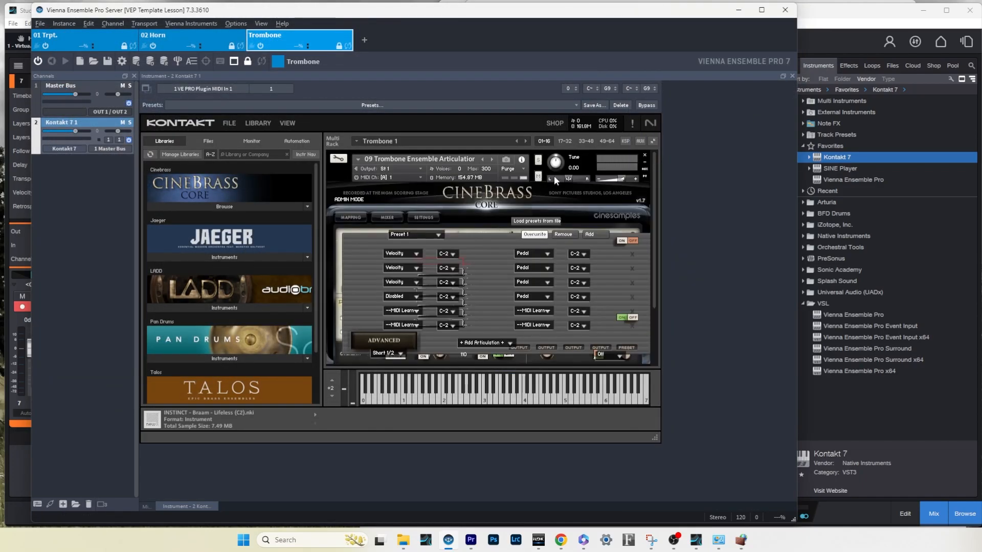
pyautogui.click(645, 163)
pyautogui.click(645, 183)
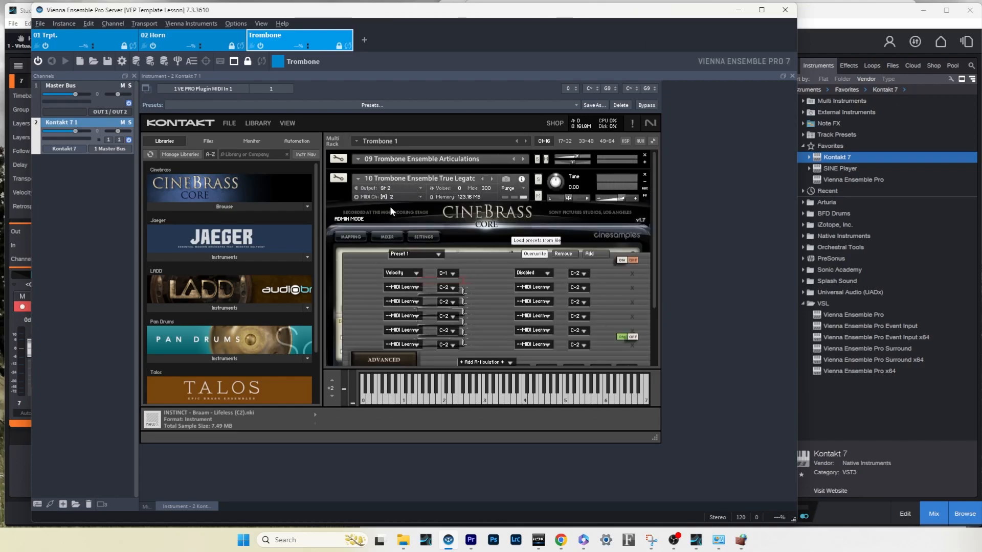
pyautogui.click(645, 182)
pyautogui.click(645, 202)
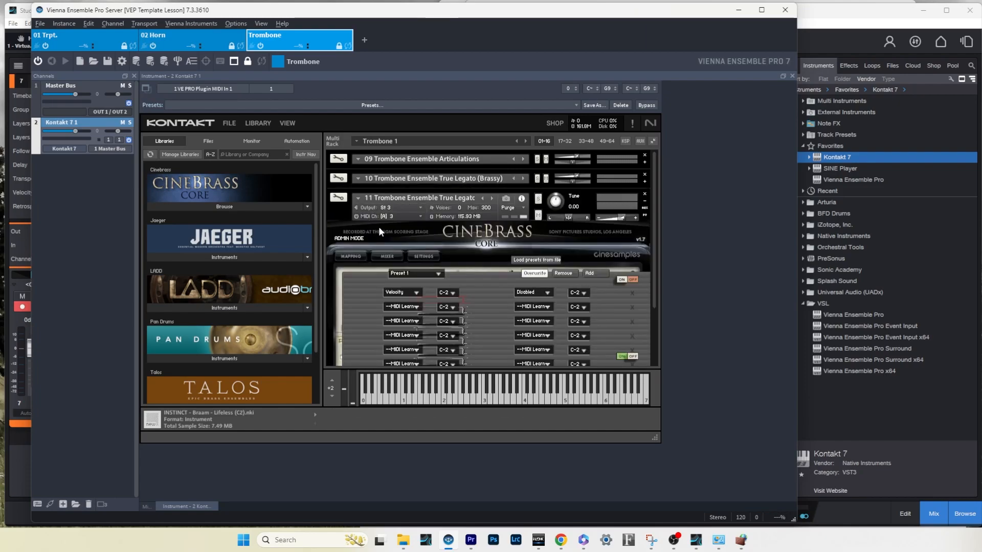
pyautogui.click(644, 201)
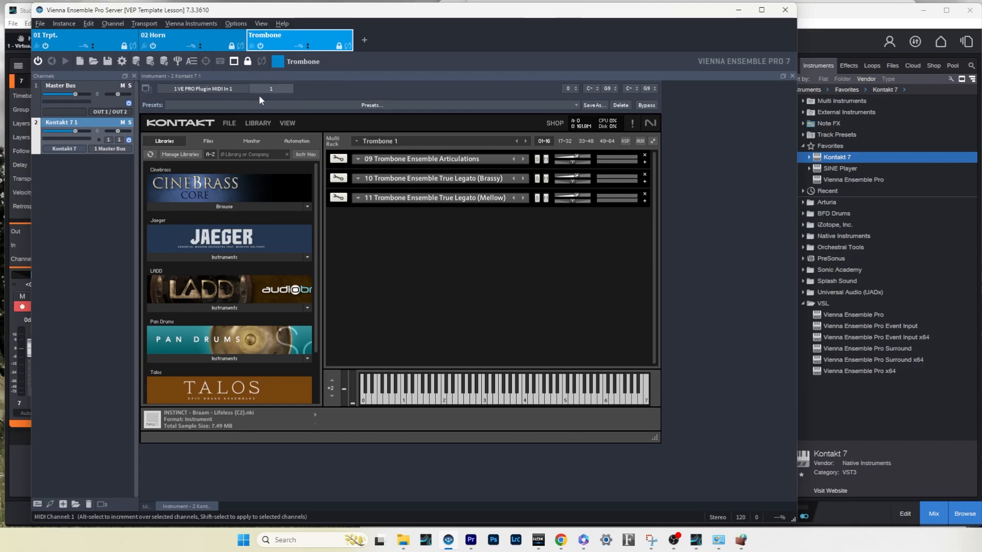
# Set the Kontakt channel's MIDI input to 3 VE PRO Plugin MIDI In 3 on all MIDI channels
pyautogui.click(278, 89)
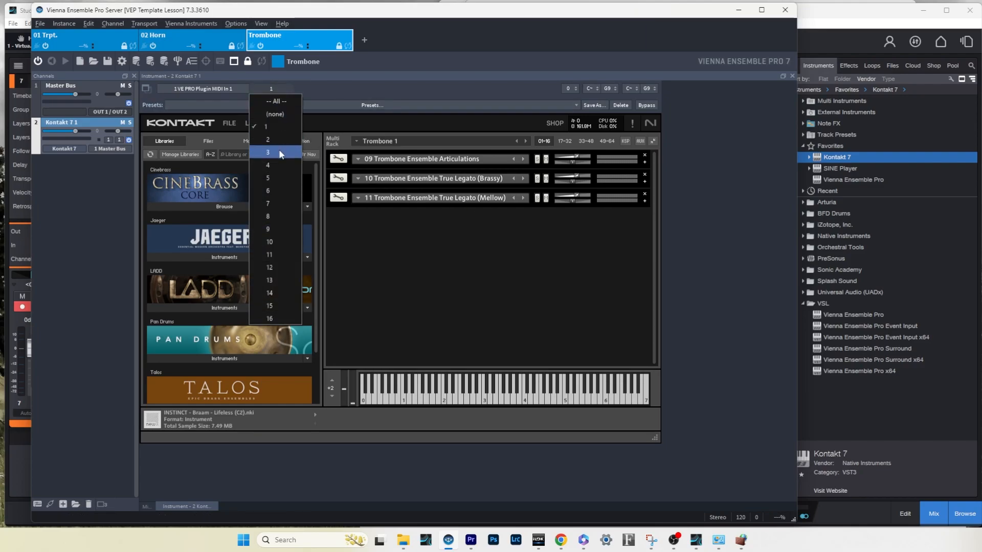
pyautogui.click(281, 102)
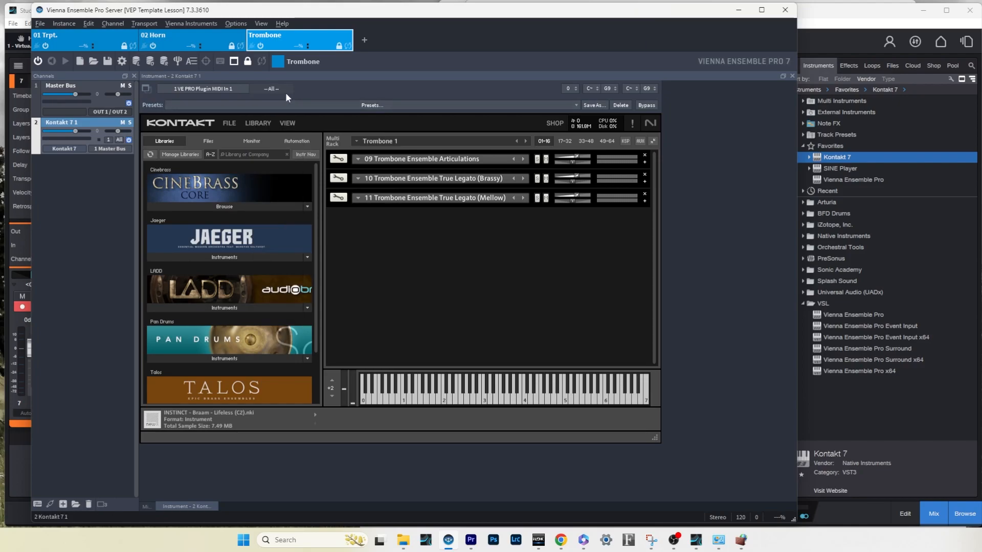
pyautogui.click(228, 88)
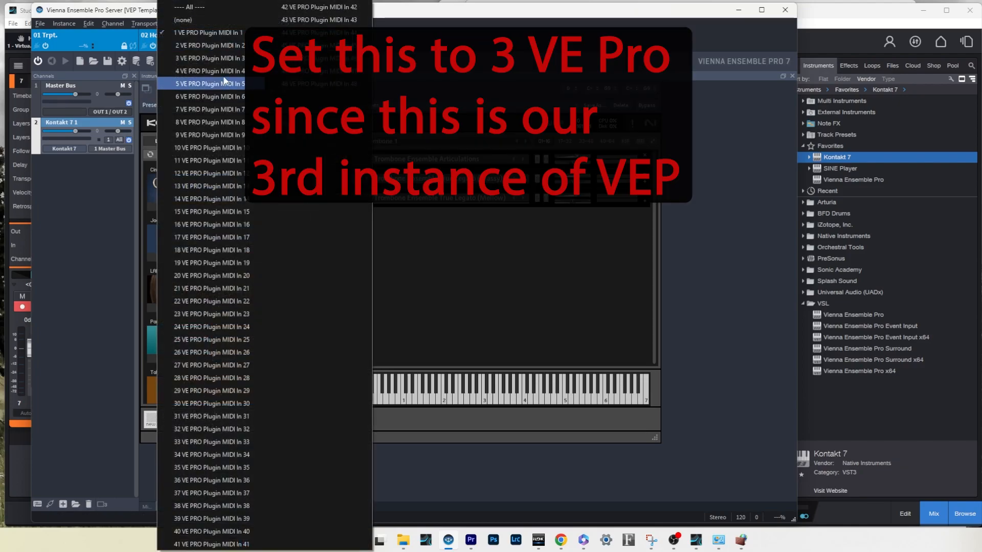
pyautogui.click(217, 59)
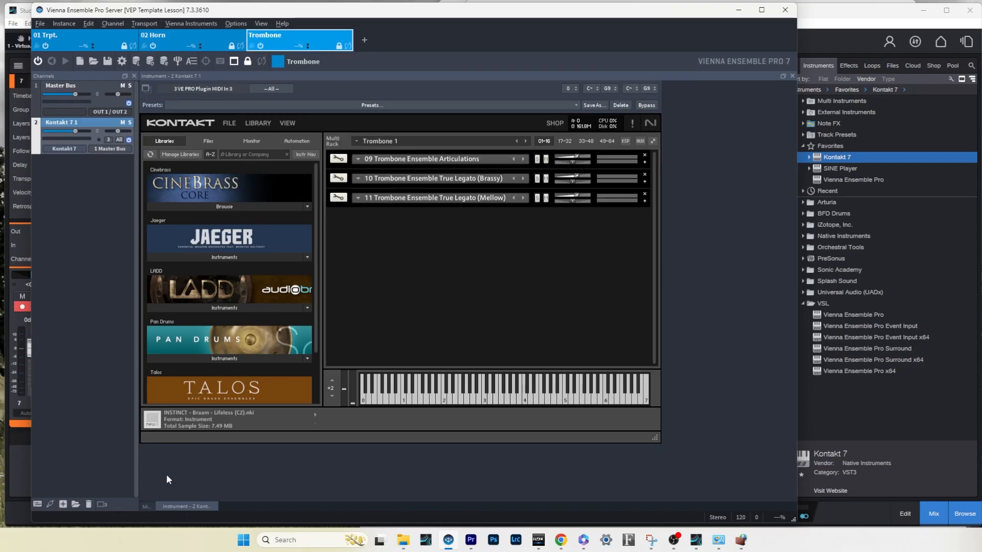
# Add two extra output channels to the Kontakt 7 1 channel in the mixer
pyautogui.click(149, 505)
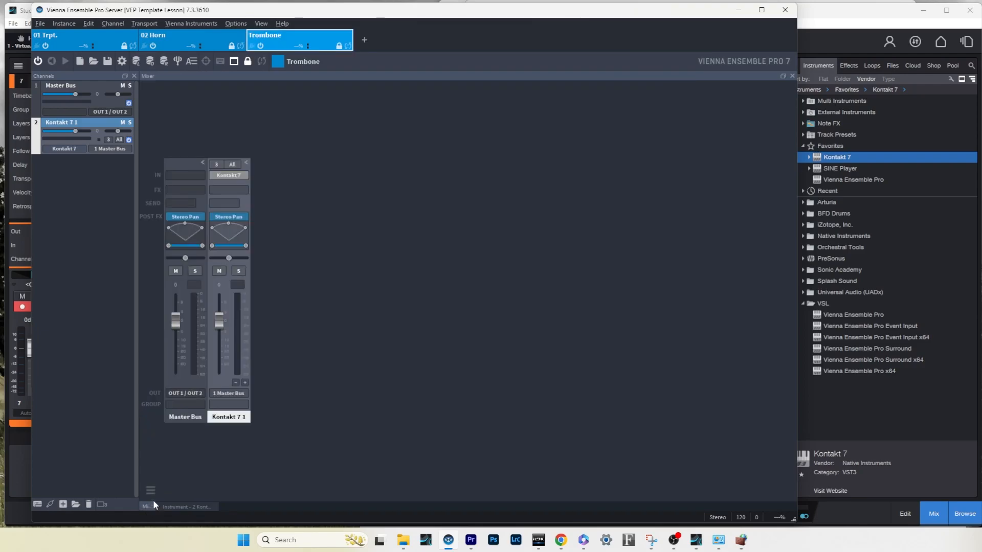
pyautogui.click(244, 381)
pyautogui.click(244, 382)
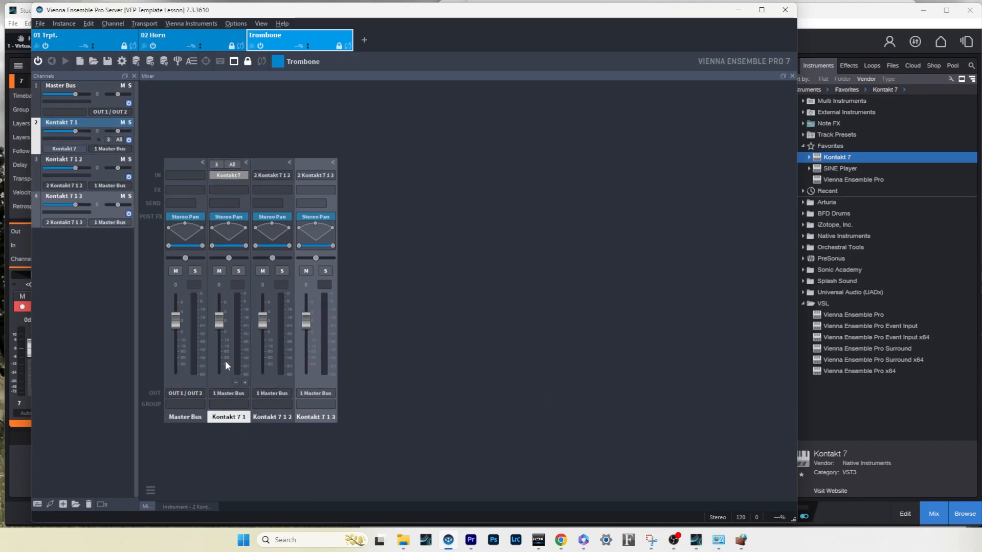
# Rename the three Kontakt channels as Trombone 1, Trombone 2 and Trombone 3
pyautogui.doubleClick(71, 123)
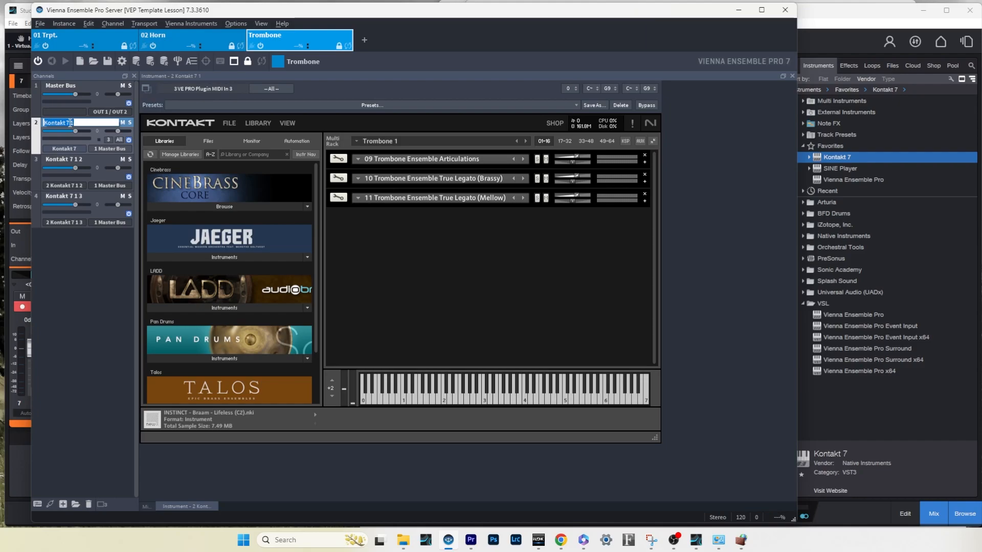
pyautogui.write('Trombone')
pyautogui.press('Tab')
pyautogui.write('Trombone 2')
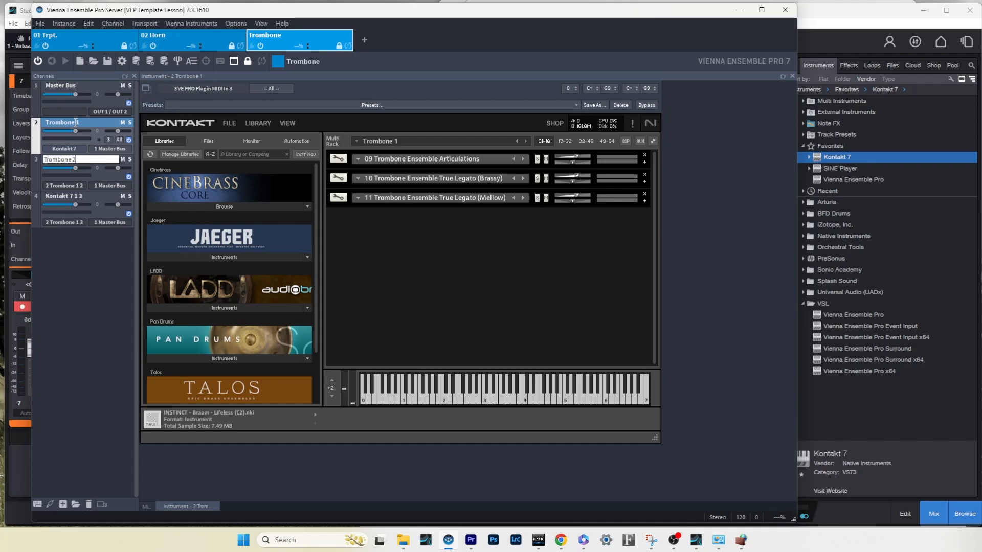
pyautogui.press('Tab')
pyautogui.write('Trombone 3')
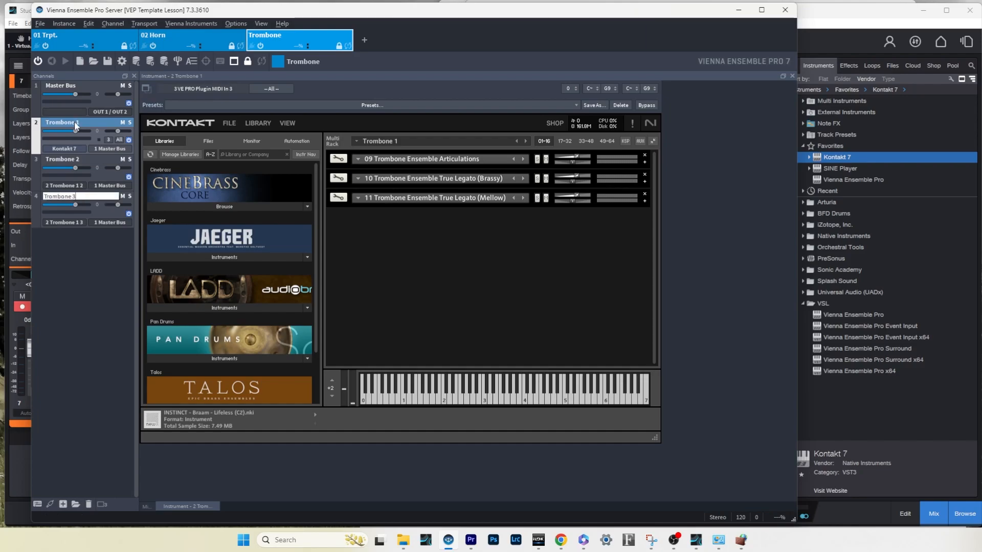
pyautogui.press('Return')
# Route Trombone 1 to OUT 1 / OUT 2, Trombone 2 to OUT 3 / OUT 4, and Trombone 3 to OUT 5 / OUT 6
pyautogui.click(147, 505)
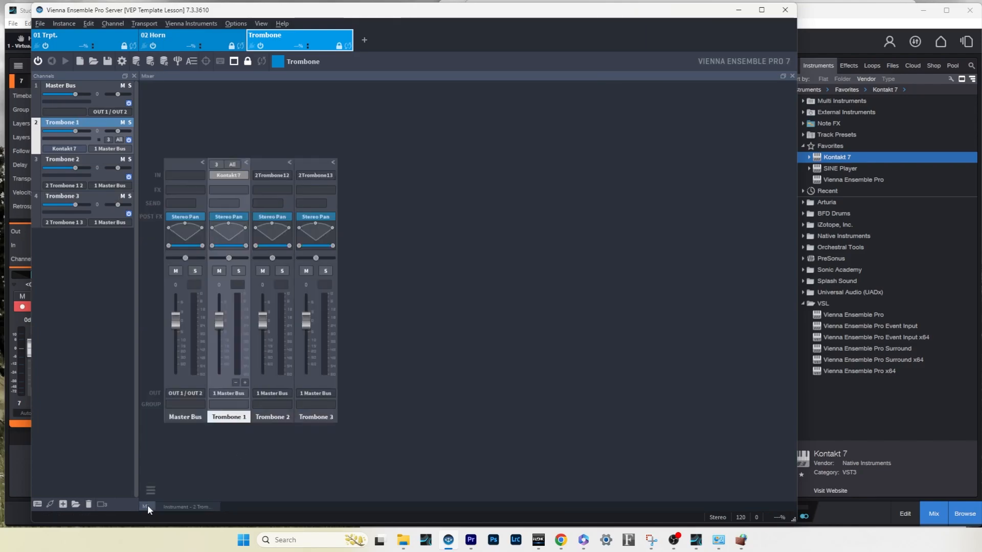
pyautogui.click(241, 394)
pyautogui.moveTo(269, 432)
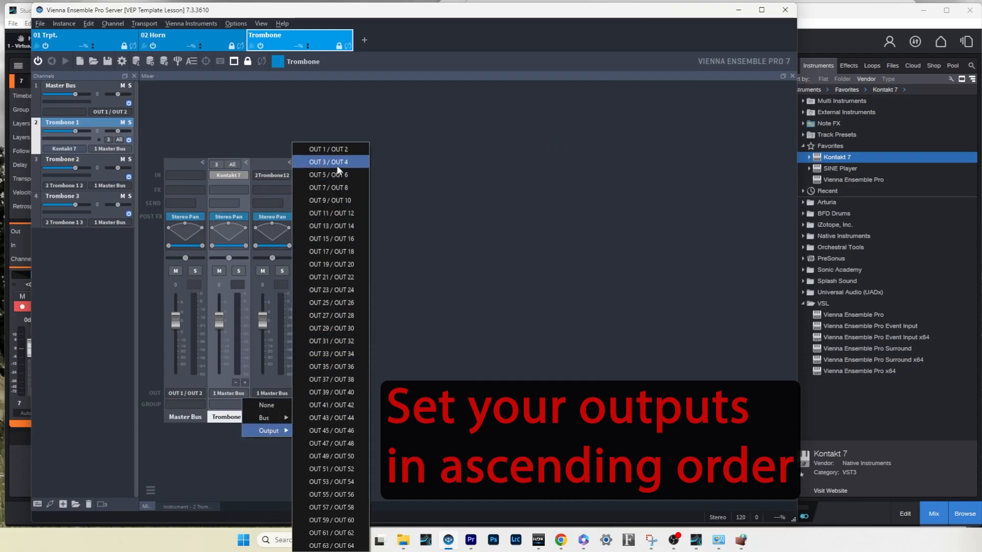
pyautogui.click(334, 149)
pyautogui.click(286, 393)
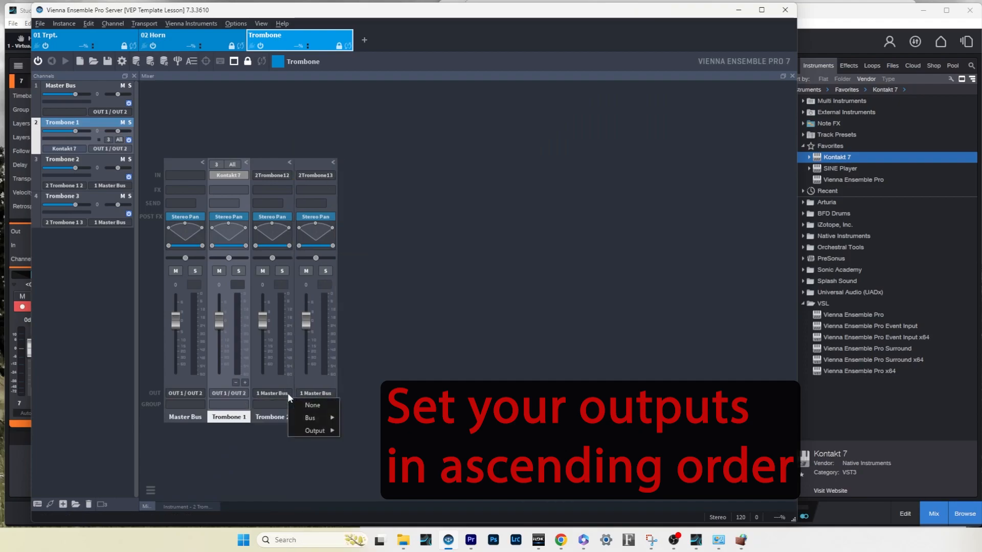
pyautogui.moveTo(315, 431)
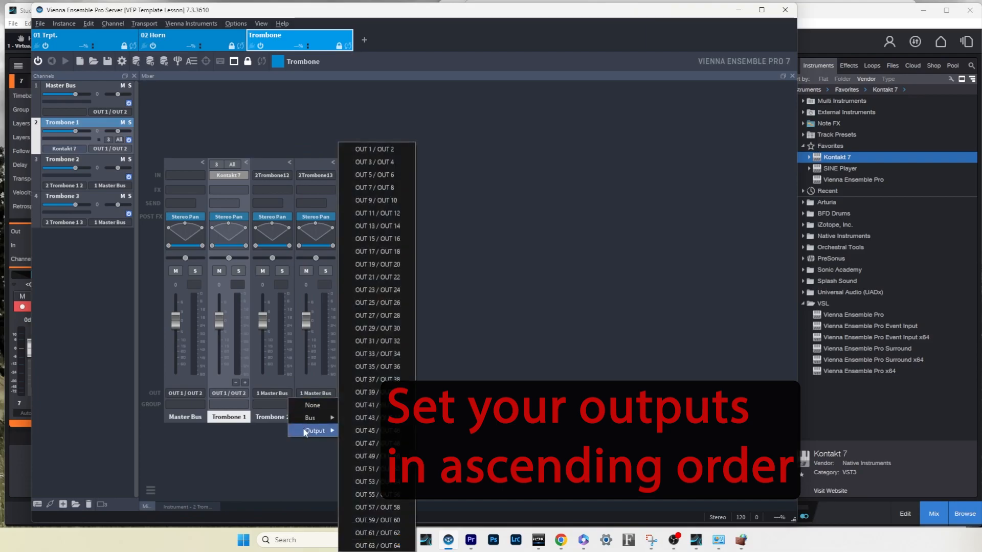
pyautogui.click(381, 167)
pyautogui.click(329, 392)
pyautogui.moveTo(350, 432)
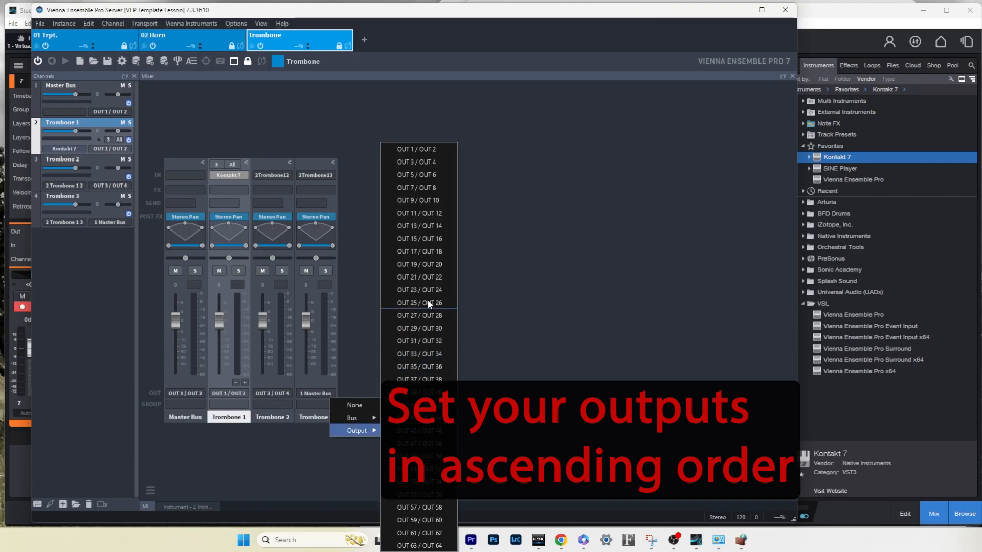
pyautogui.click(425, 179)
# Add a folder channel after the Master Bus and rename it Trombone
pyautogui.click(191, 379)
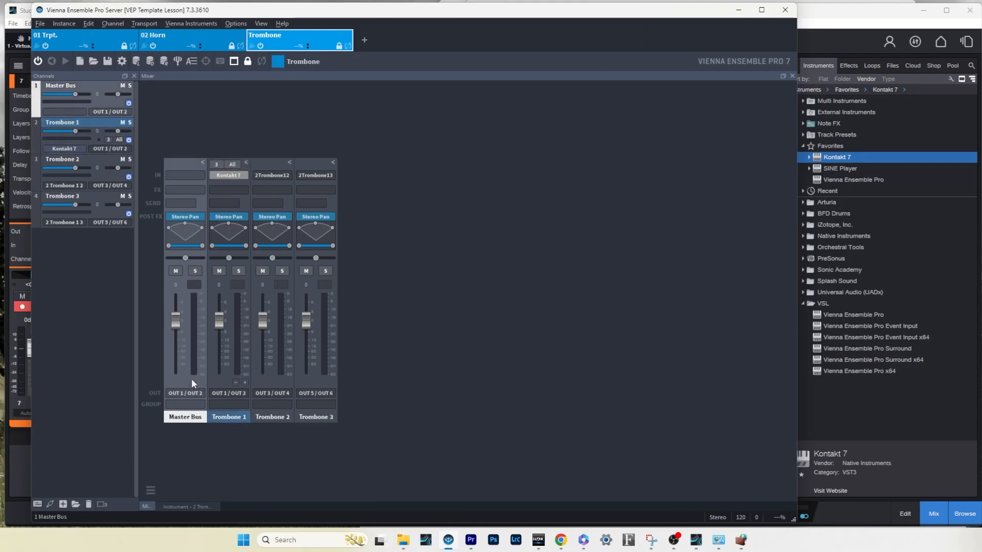
pyautogui.rightClick(198, 379)
pyautogui.click(244, 235)
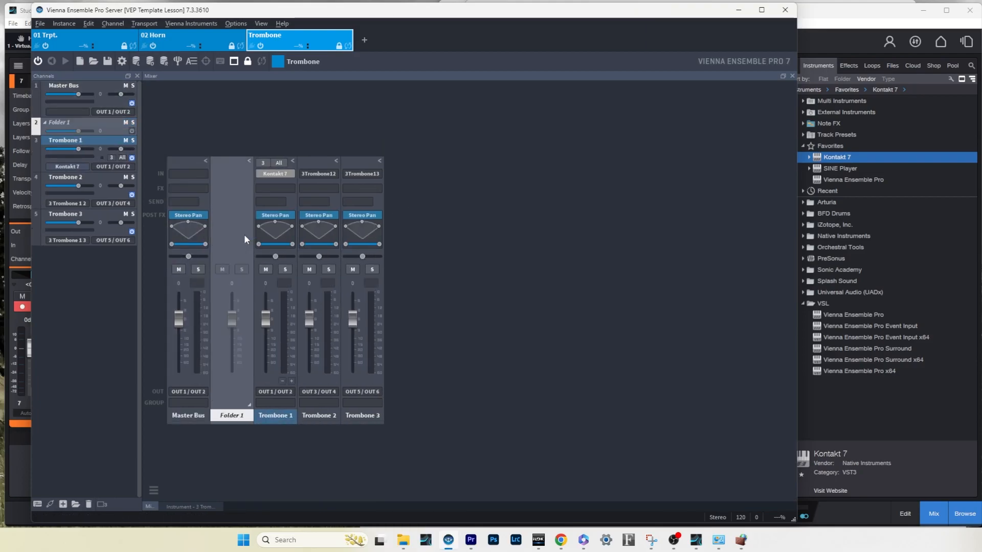
pyautogui.rightClick(234, 419)
pyautogui.click(260, 399)
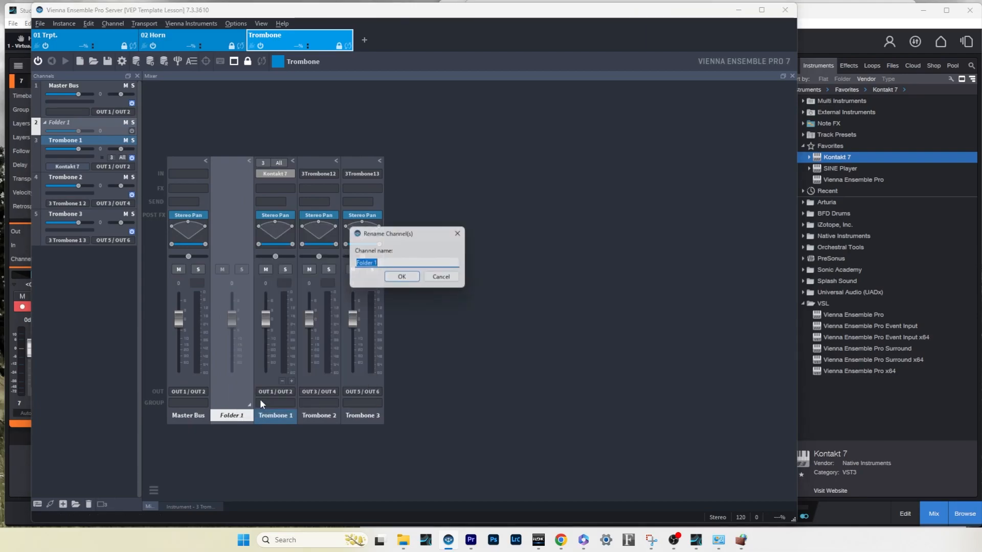
pyautogui.write('Trom')
pyautogui.press('BackSpace')
pyautogui.press('BackSpace')
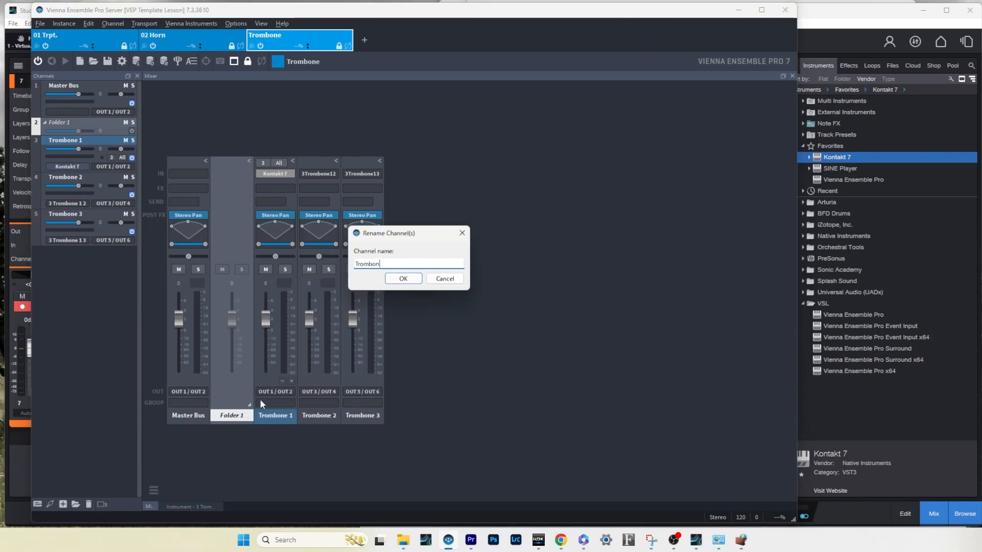
pyautogui.write('e')
pyautogui.press('Return')
# Move the Trombone 1, Trombone 2 and Trombone 3 channels into the Trombone folder, and test collapsing and expanding it
pyautogui.click(266, 373)
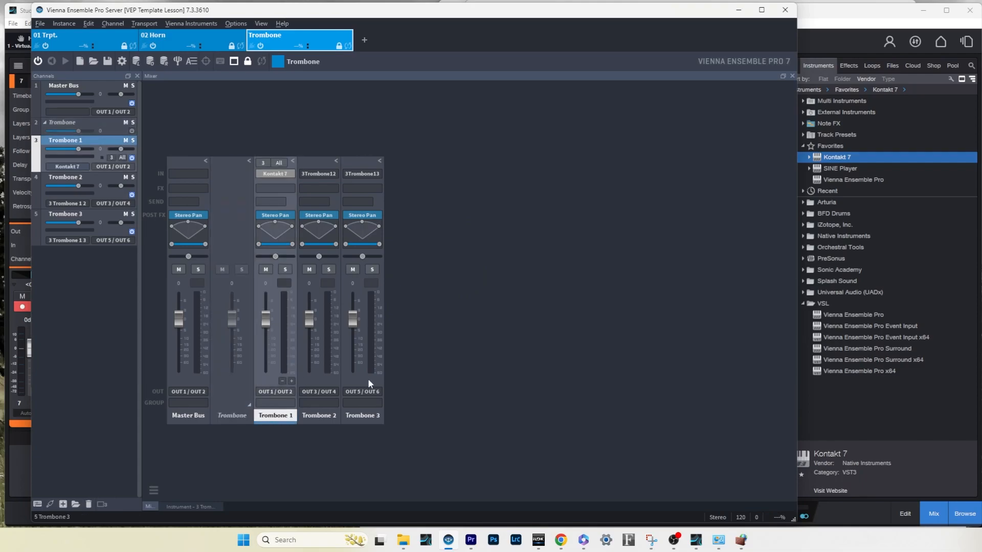
pyautogui.click(250, 405)
pyautogui.click(249, 405)
# Color the Trombone folder and its three channels green, and collapse the folder
pyautogui.click(235, 415)
pyautogui.keyDown('shift'); pyautogui.click(361, 416); pyautogui.keyUp('shift')
pyautogui.rightClick(361, 415)
pyautogui.click(391, 411)
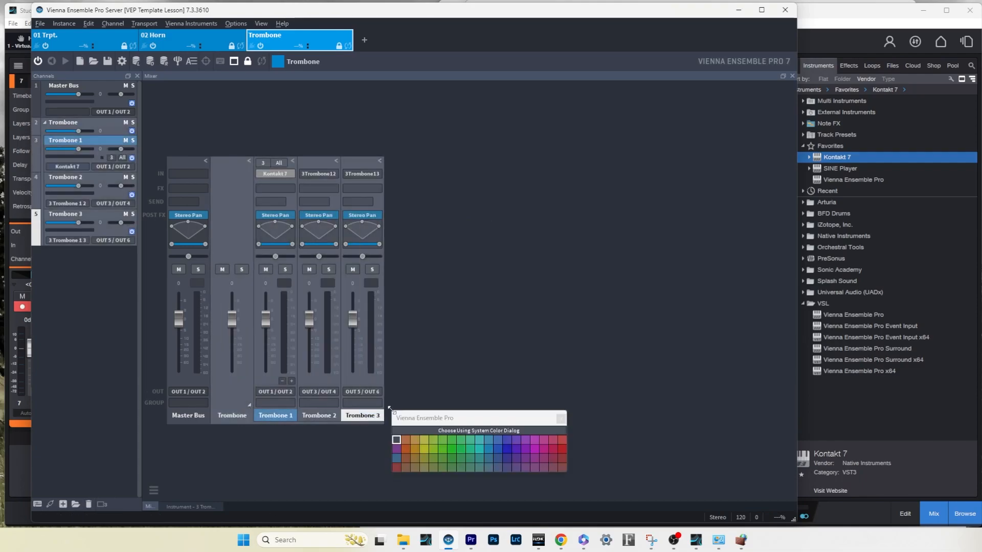
pyautogui.click(446, 449)
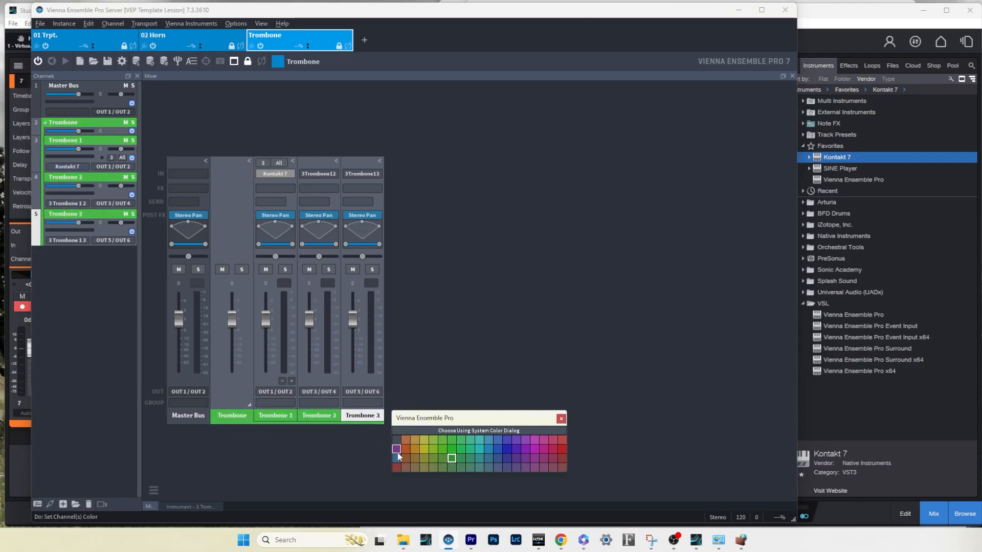
pyautogui.click(250, 407)
pyautogui.click(559, 416)
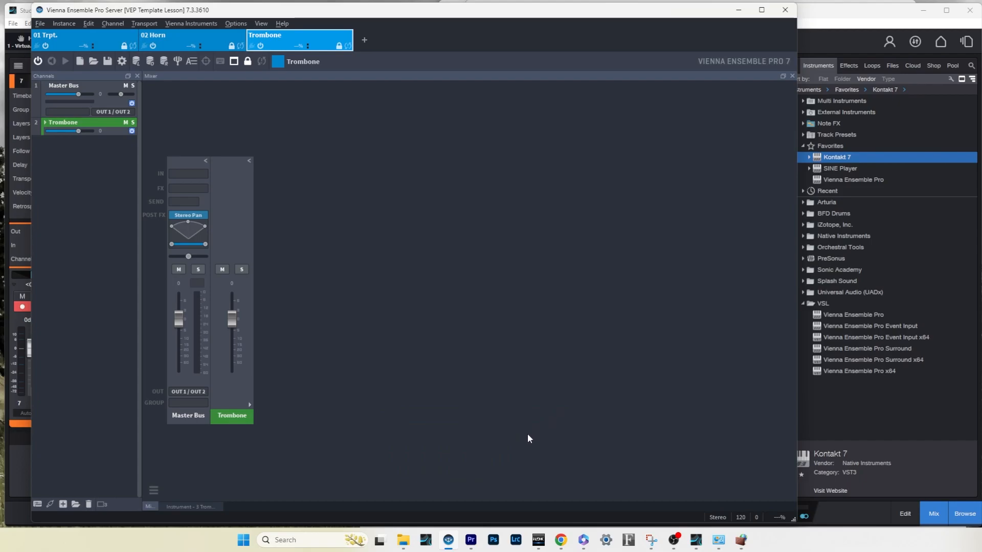
# Switch to Studio One and remove the Kontakt 7 track together with its instrument
pyautogui.click(696, 540)
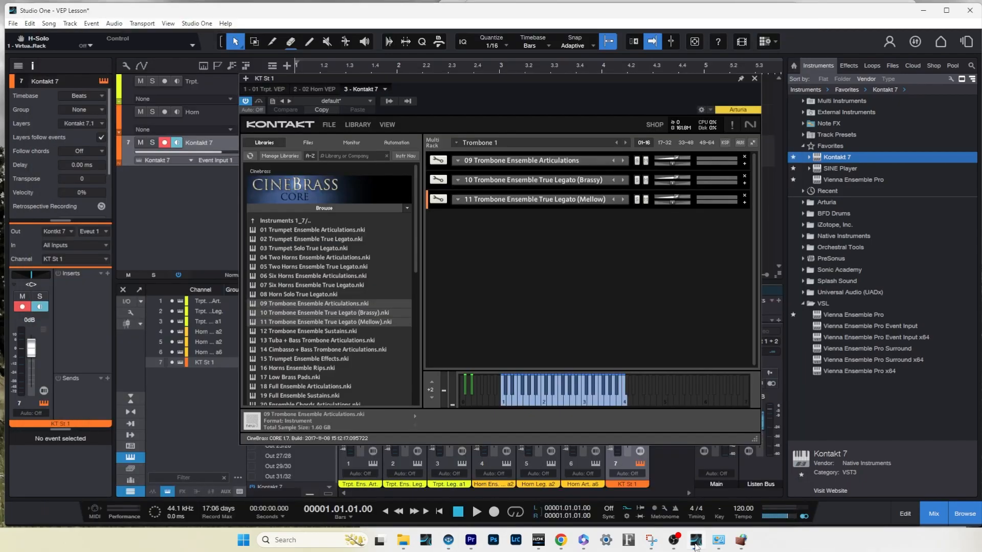
pyautogui.click(753, 79)
pyautogui.rightClick(266, 155)
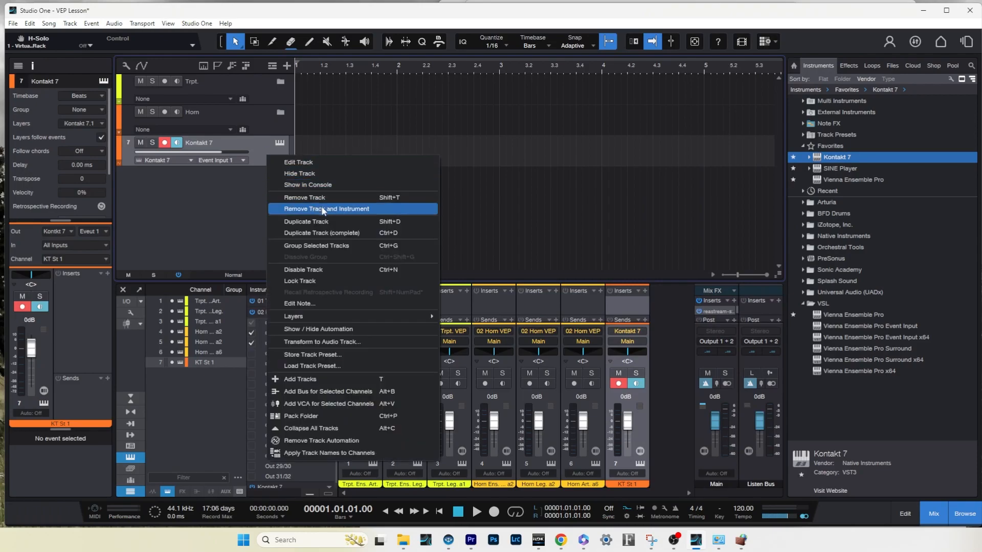
pyautogui.click(353, 208)
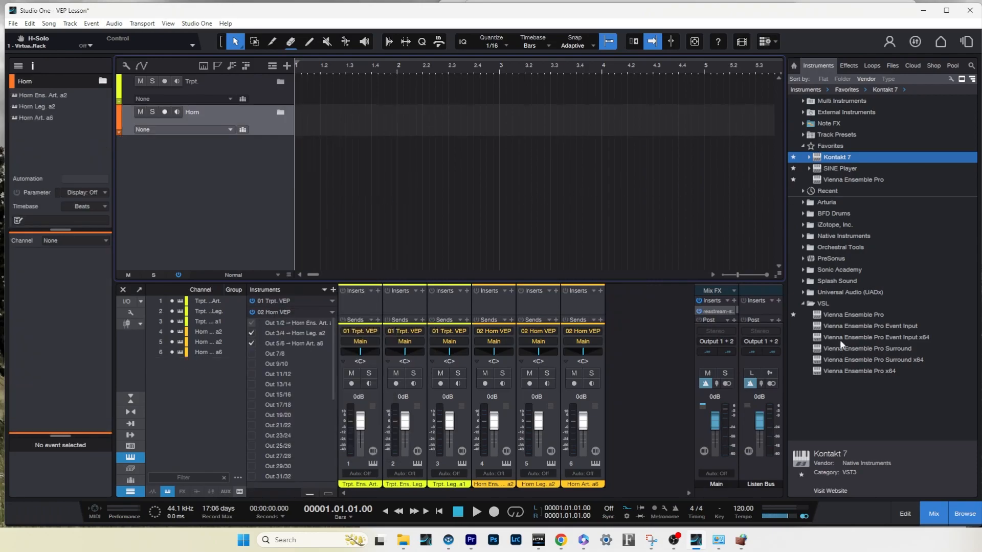
# Add a Vienna Ensemble Pro instrument on a new track below Horn and rename the device as 03 Trombone
pyautogui.click(838, 316)
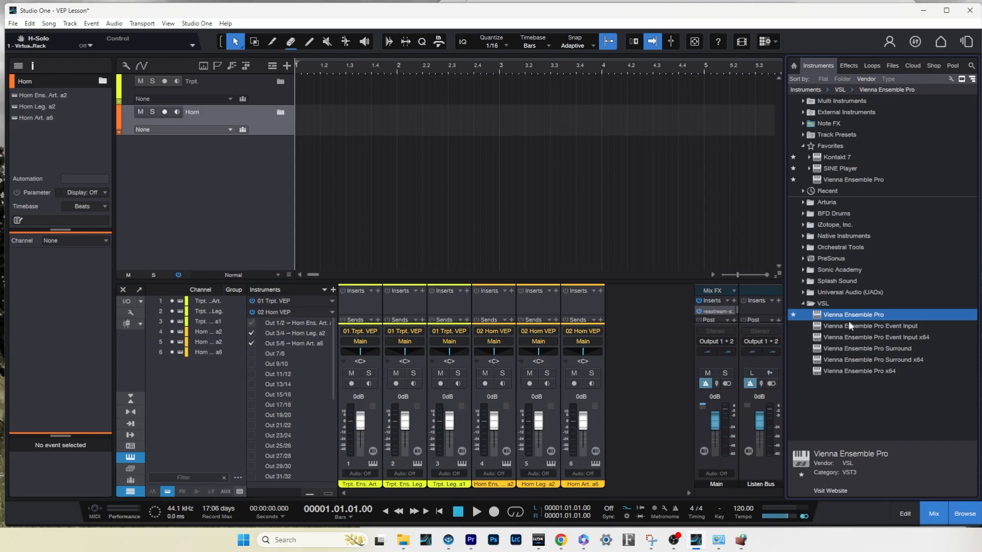
pyautogui.moveTo(816, 317); pyautogui.dragTo(406, 177)
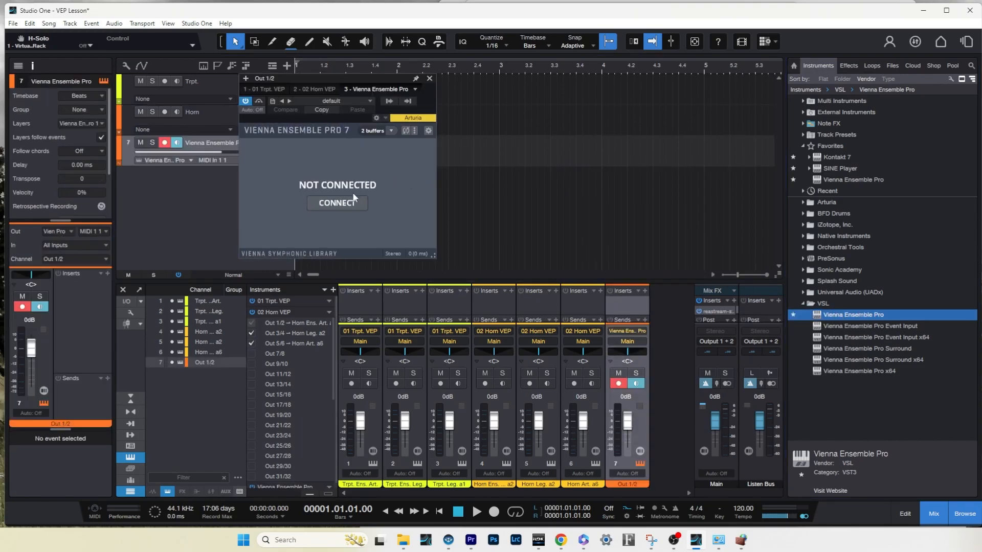
pyautogui.click(412, 89)
pyautogui.click(408, 100)
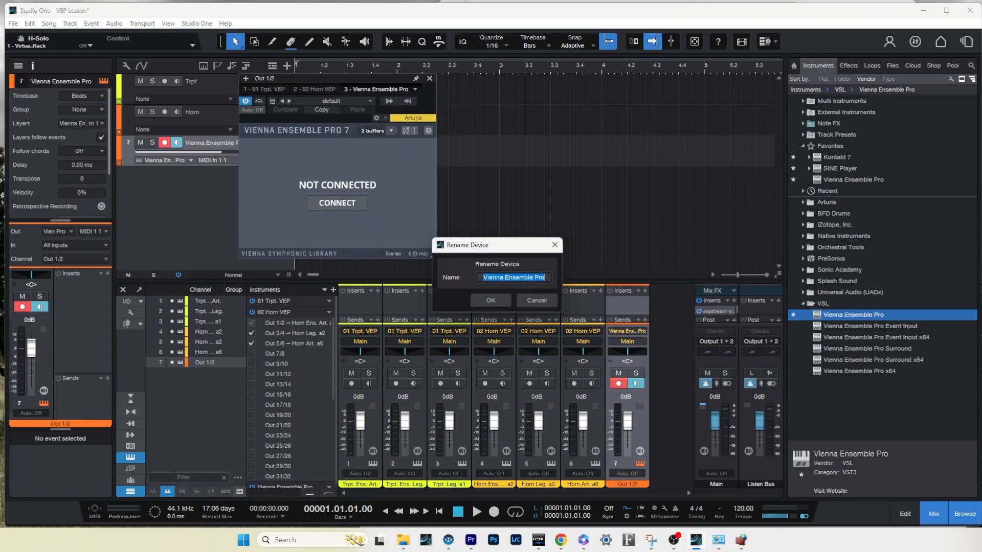
pyautogui.write('03 Trombone')
pyautogui.press('Return')
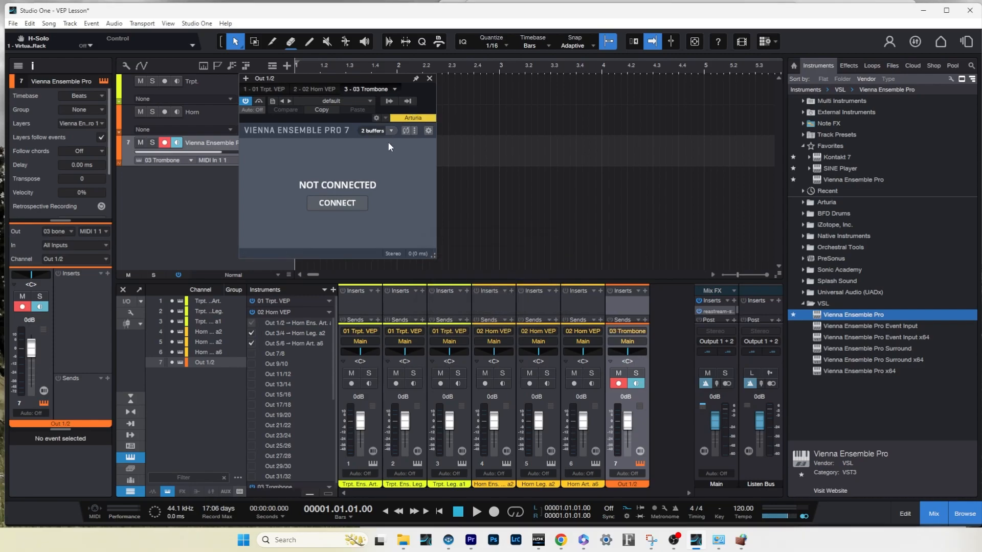
pyautogui.click(429, 78)
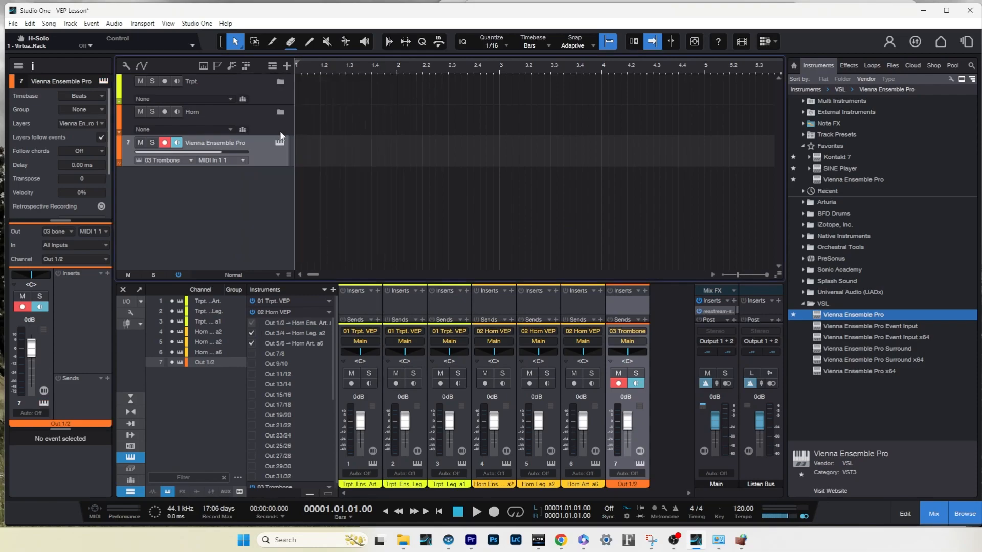
# Duplicate the Vienna Ensemble Pro track twice so three tracks share the 03 Trombone instrument
pyautogui.rightClick(259, 156)
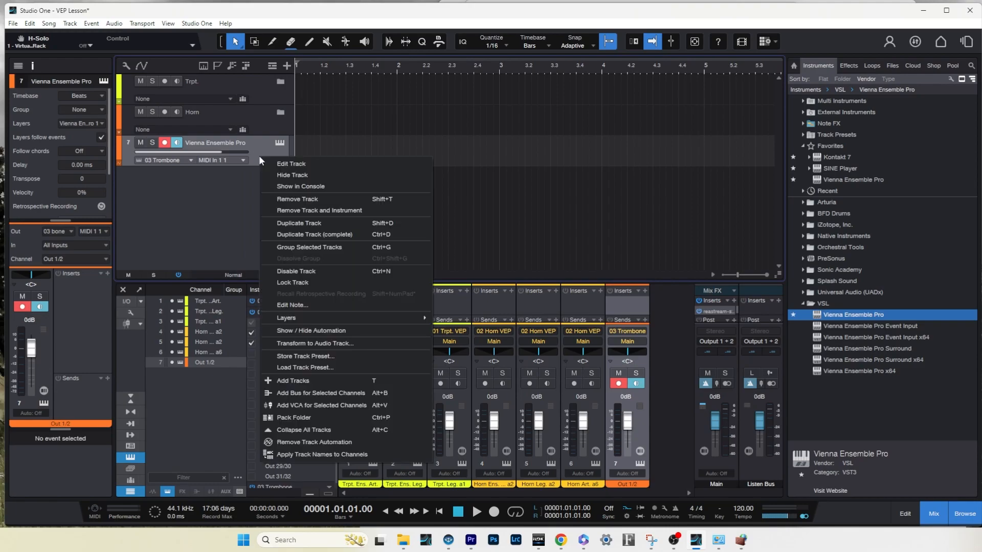
pyautogui.click(300, 223)
pyautogui.rightClick(264, 186)
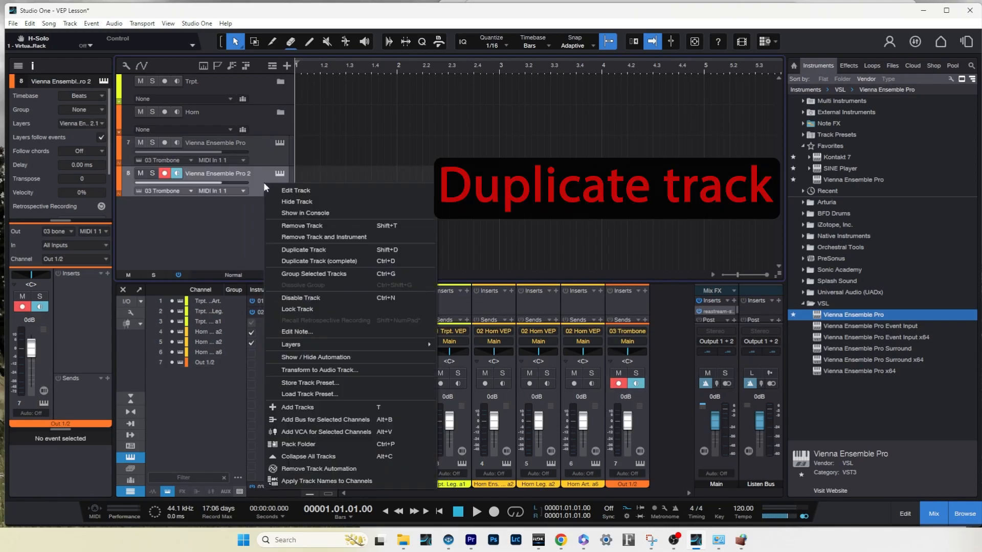
pyautogui.click(308, 249)
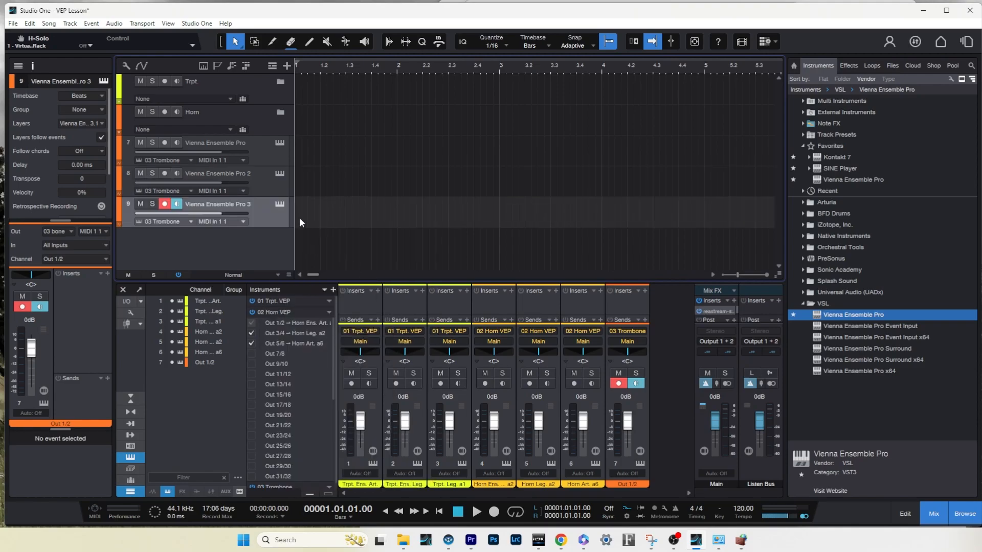
# Rename the three Vienna Ensemble Pro tracks as Trombone 1, Trombone 2 and Trombone 3
pyautogui.doubleClick(222, 143)
pyautogui.write('Tr')
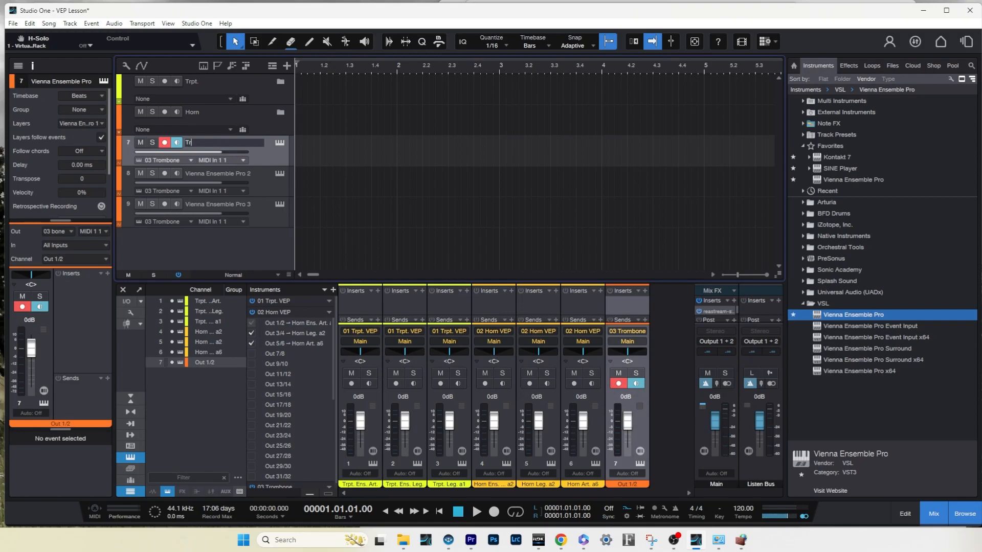
pyautogui.write('ombone 1')
pyautogui.press('Tab')
pyautogui.write('Tro')
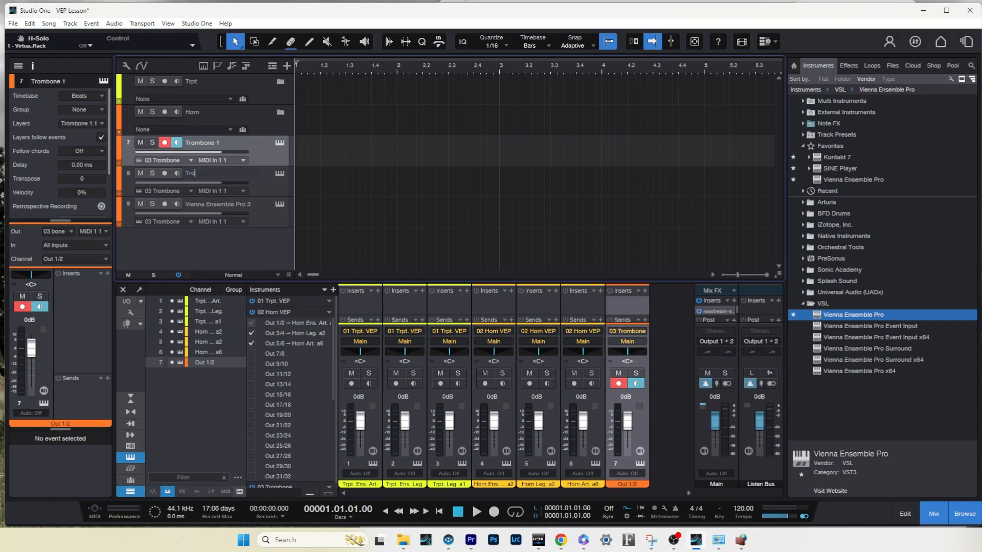
pyautogui.write('mbone 2')
pyautogui.press('Tab')
pyautogui.write('Trombone 3')
pyautogui.press('Return')
# Collapse the 02 Horn VEP outputs, expand those of 03 Trombone, and enable Out 3/4 and Out 5/6
pyautogui.click(328, 311)
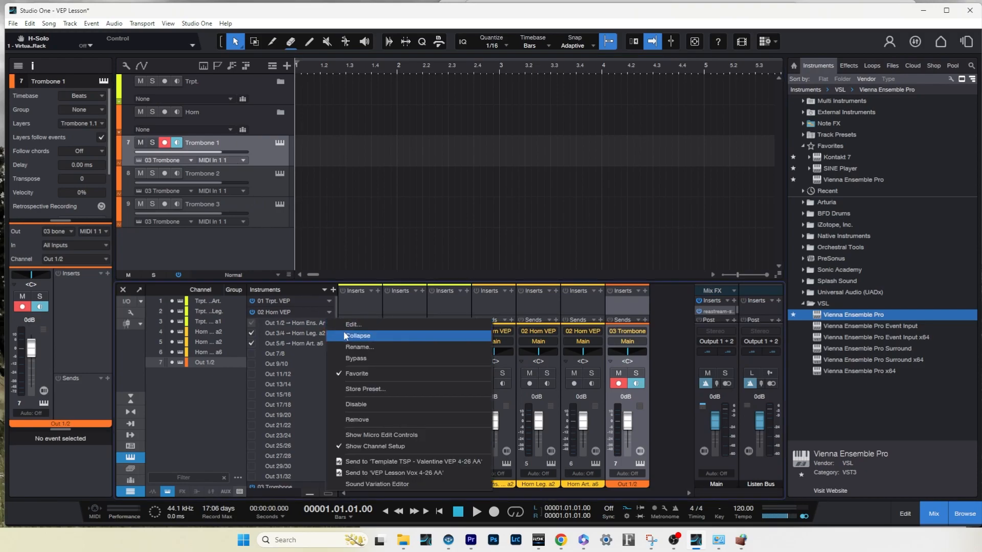
pyautogui.click(331, 334)
pyautogui.click(331, 322)
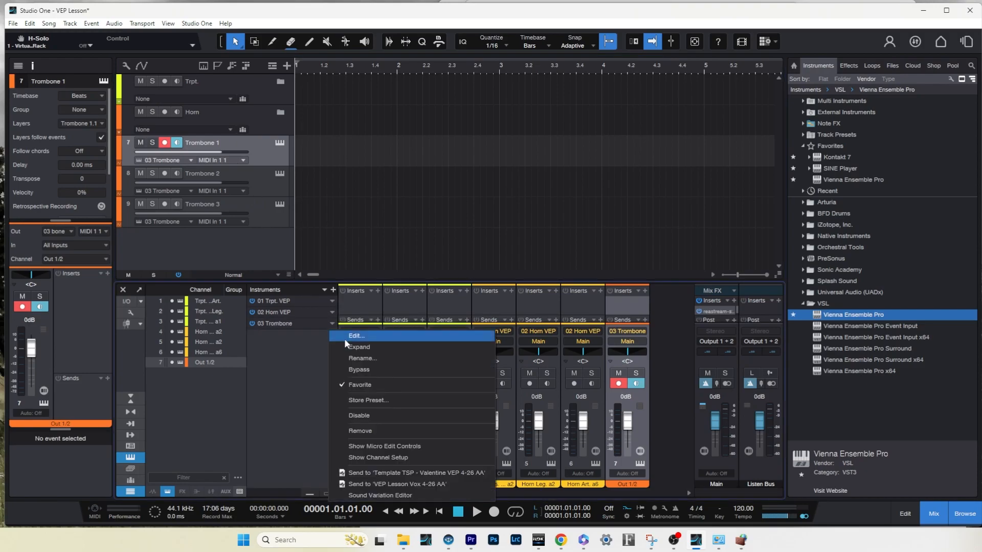
pyautogui.click(350, 344)
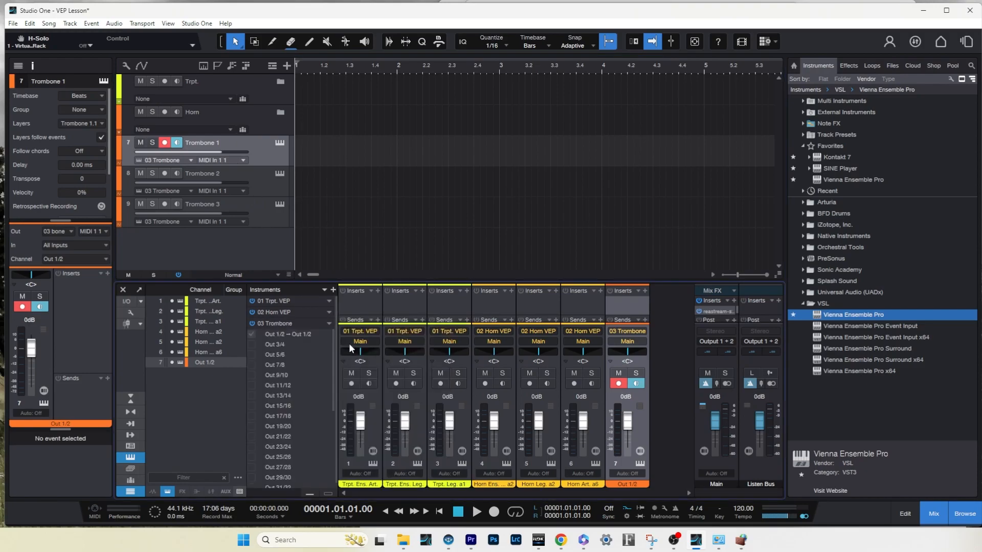
pyautogui.click(251, 344)
pyautogui.click(252, 355)
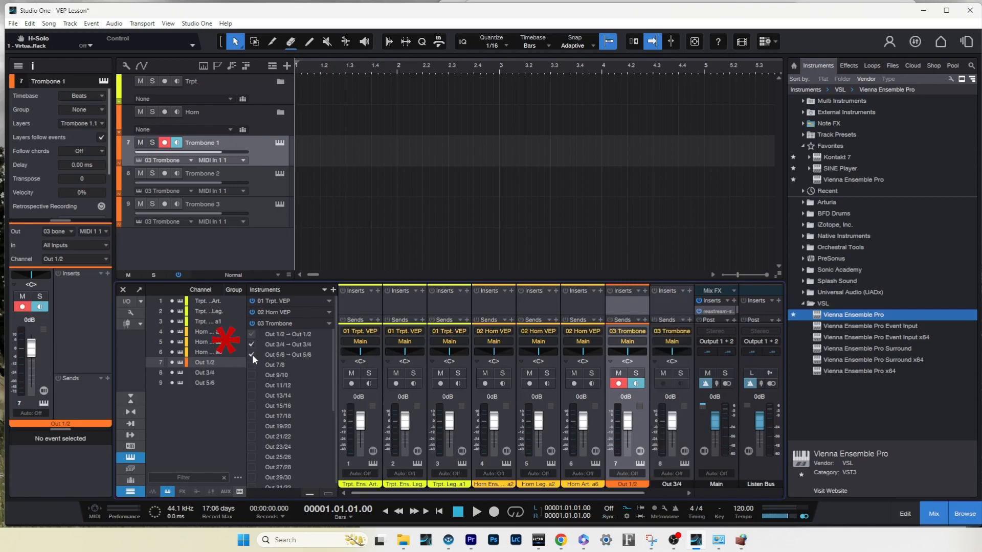
# Rename the mixer channels Out 1/2, Out 3/4 and Out 5/6 as Trombone 1, Trombone 2 and Trombone 3, reusing the track names
pyautogui.moveTo(583, 493); pyautogui.dragTo(658, 495)
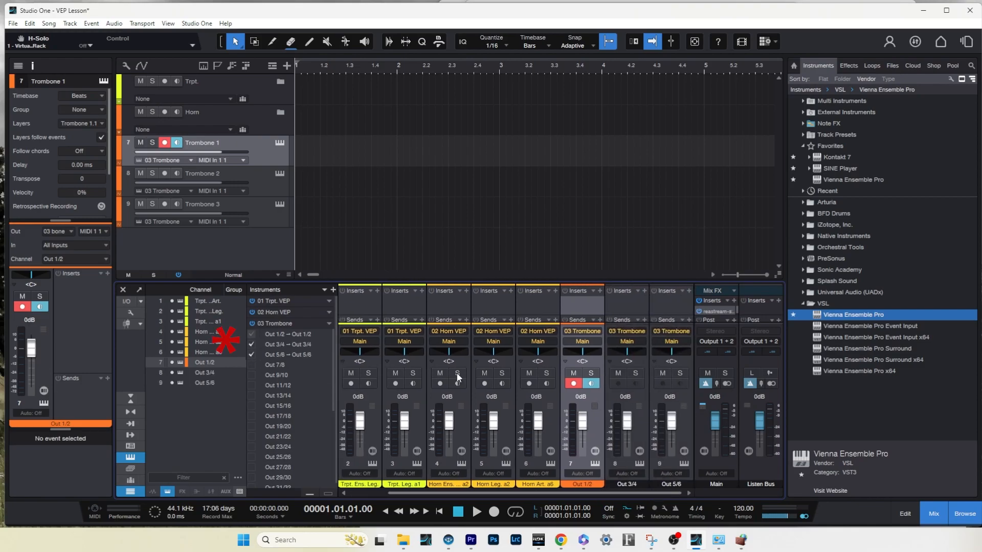
pyautogui.doubleClick(210, 142)
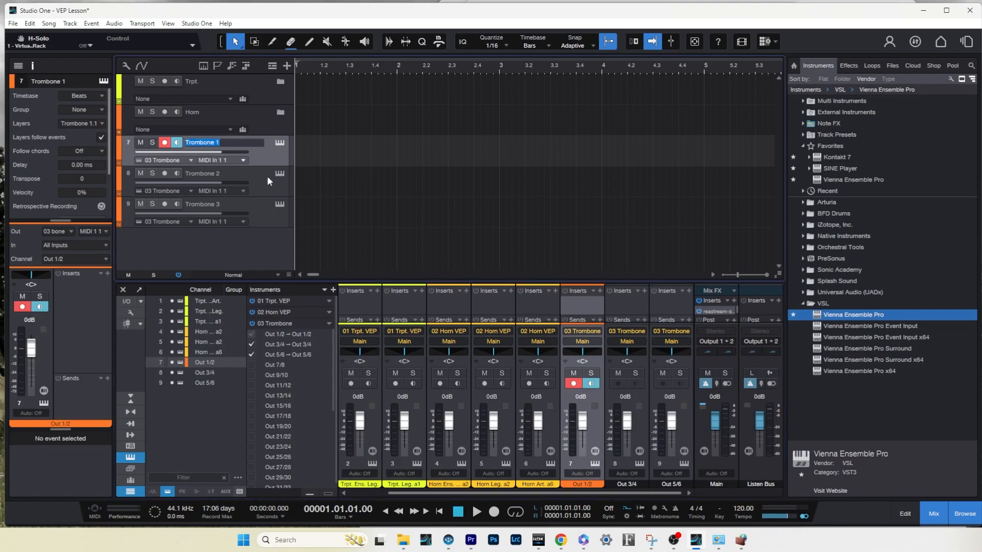
pyautogui.doubleClick(571, 482)
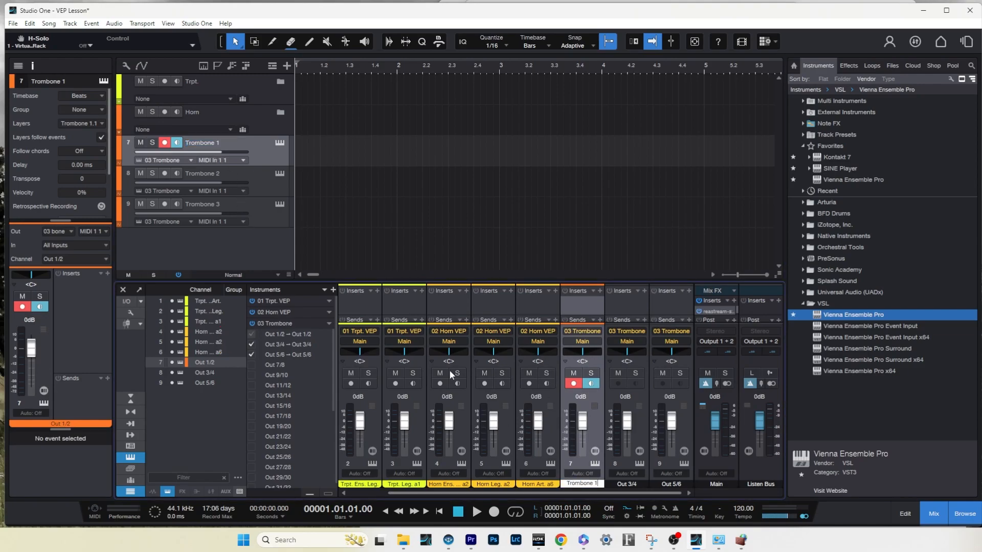
pyautogui.doubleClick(219, 175)
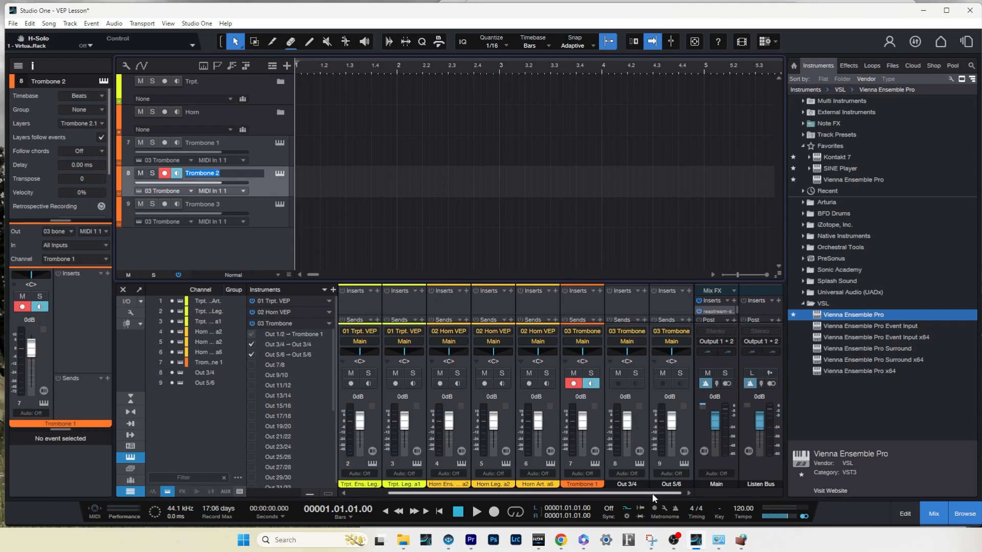
pyautogui.doubleClick(627, 483)
pyautogui.doubleClick(235, 207)
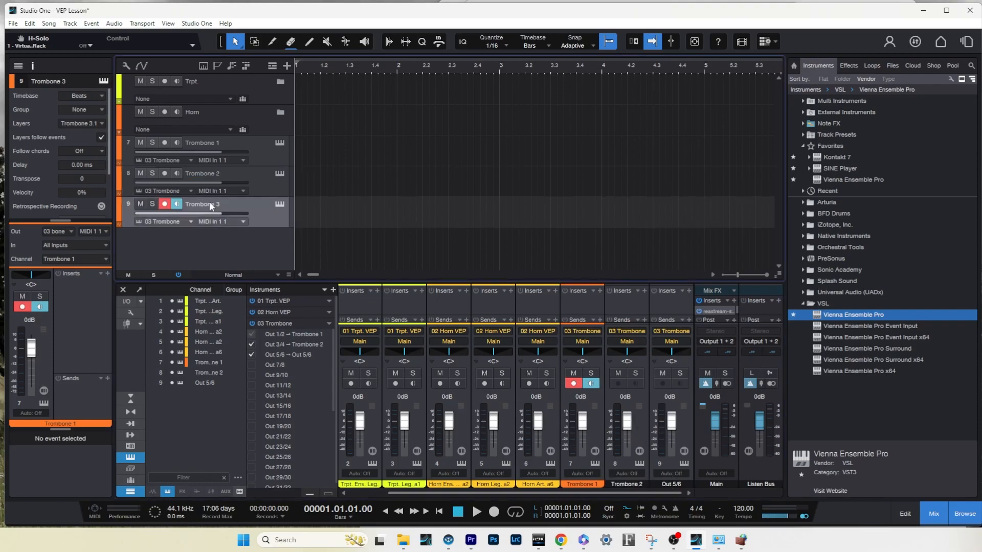
pyautogui.doubleClick(672, 483)
pyautogui.press('Return')
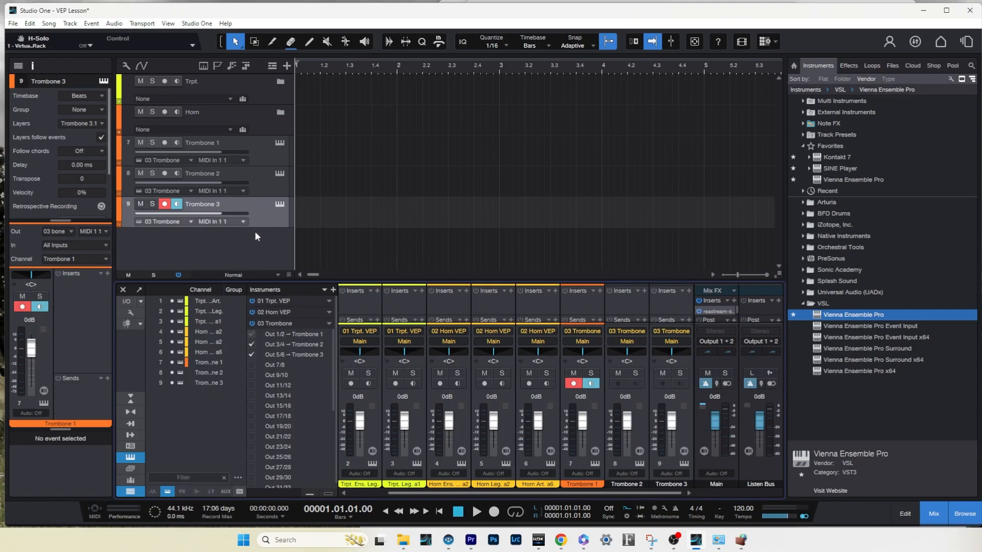
# Set the Trombone 1 track's MIDI output to MIDI In 3 1 and its audio channel to Trombone 1
pyautogui.click(245, 152)
pyautogui.click(106, 231)
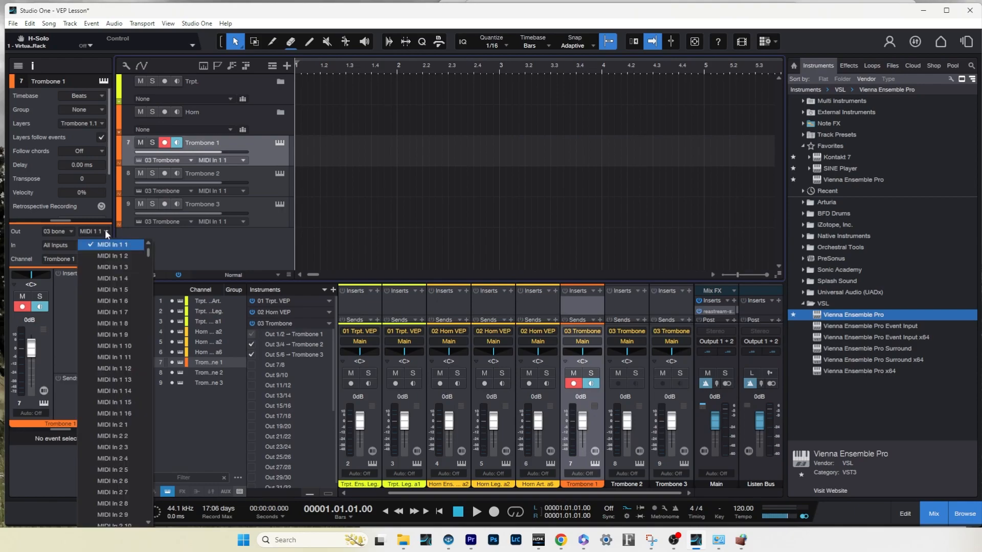
pyautogui.scroll(-2, 119, 401)
pyautogui.scroll(-2, 119, 402)
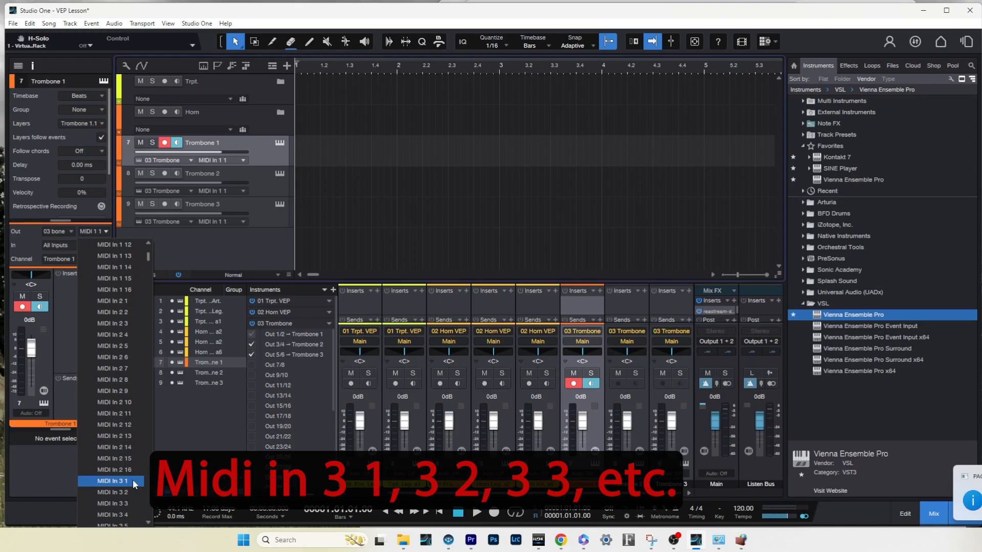
pyautogui.click(133, 480)
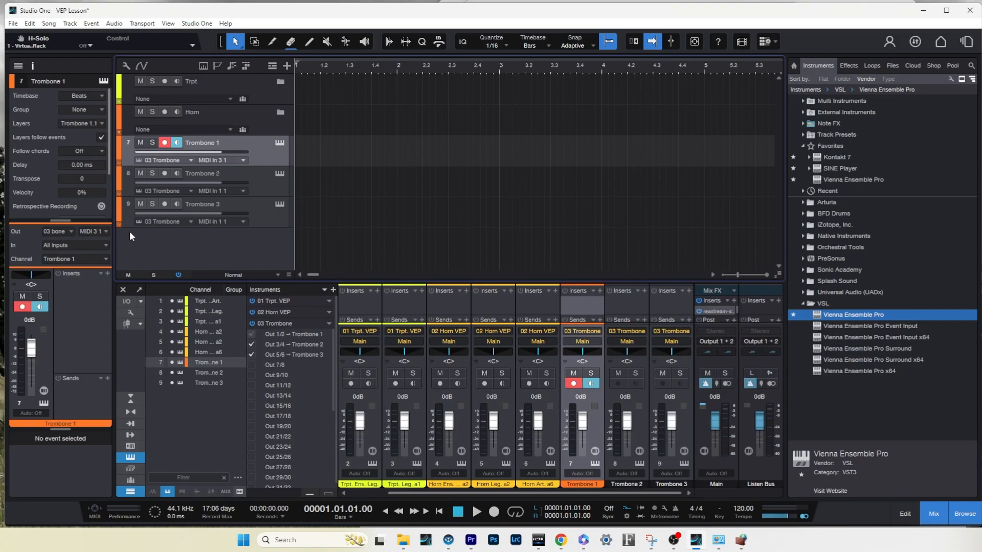
pyautogui.click(106, 260)
pyautogui.click(98, 283)
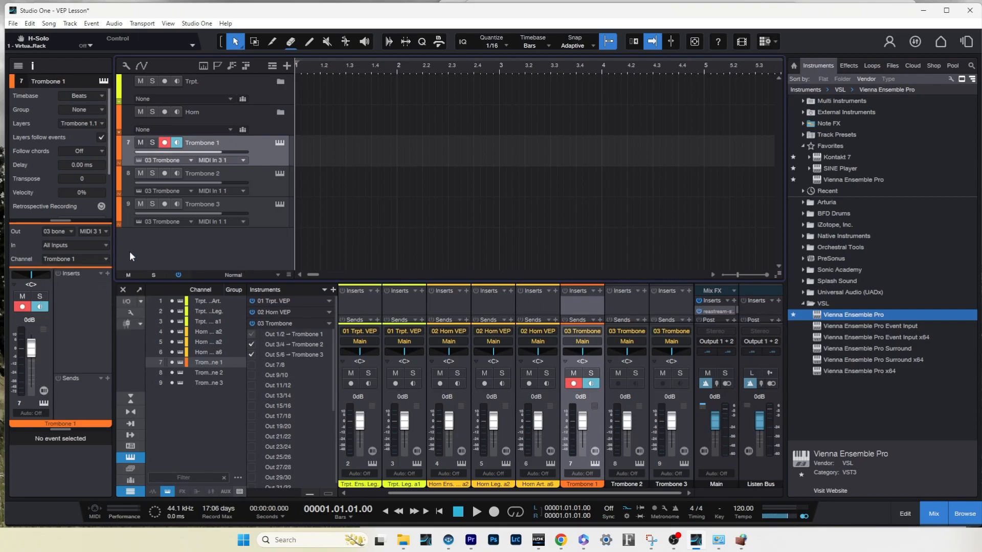
# Set the Trombone 2 track's MIDI output to MIDI In 3 2 and its audio channel to Trombone 2
pyautogui.click(253, 178)
pyautogui.click(105, 229)
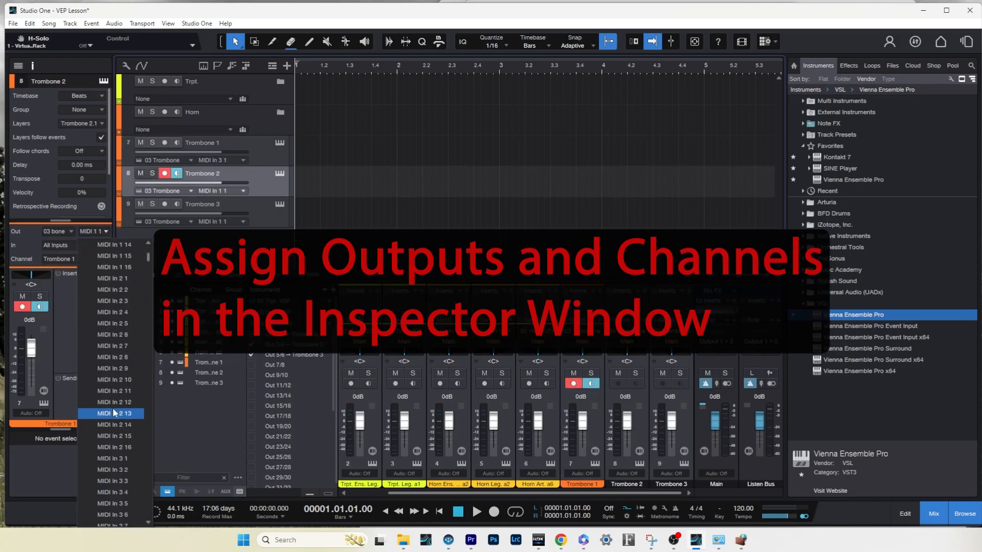
pyautogui.click(131, 438)
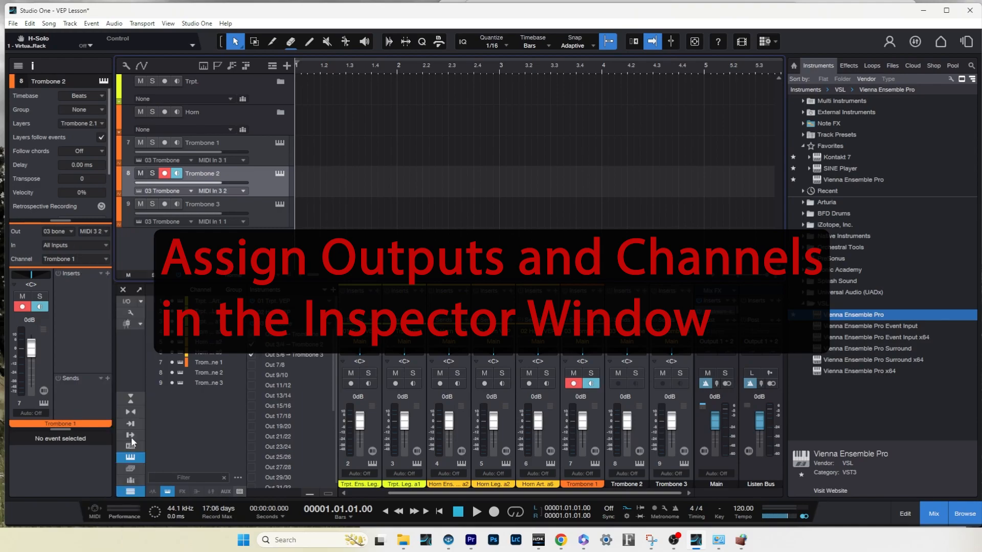
pyautogui.click(102, 259)
pyautogui.click(100, 293)
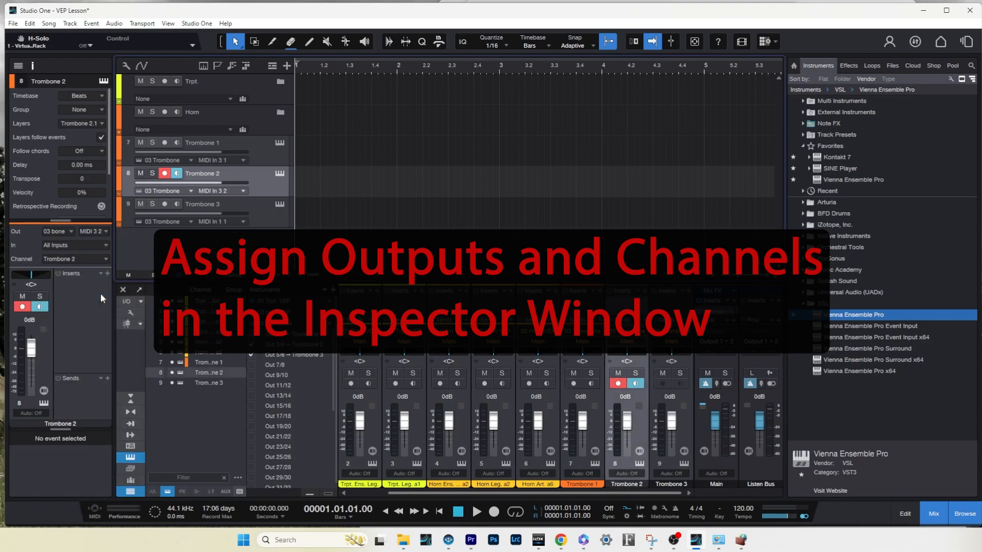
# Set the Trombone 3 track's MIDI output to MIDI In 3 3 and its audio channel to Trombone 3
pyautogui.click(237, 208)
pyautogui.click(106, 232)
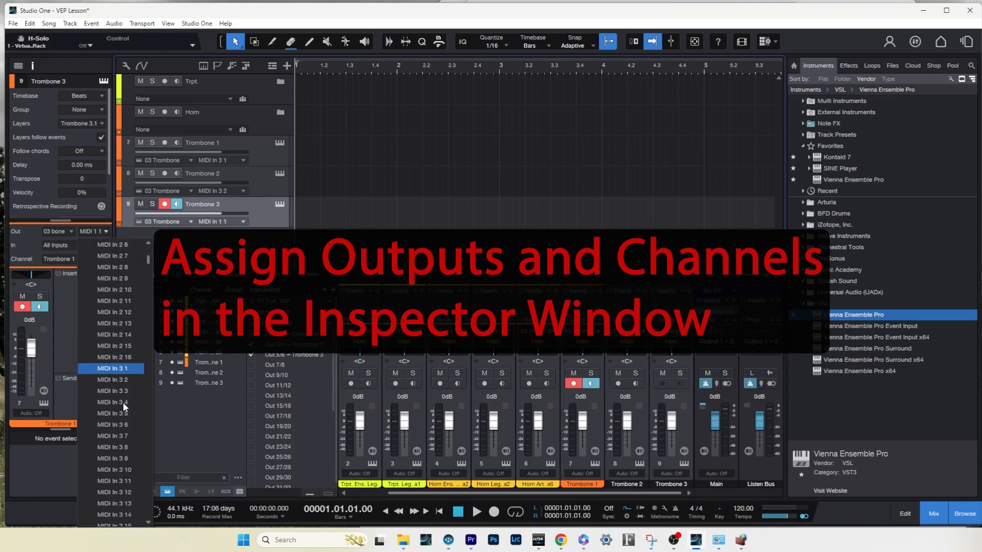
pyautogui.click(126, 393)
pyautogui.click(104, 259)
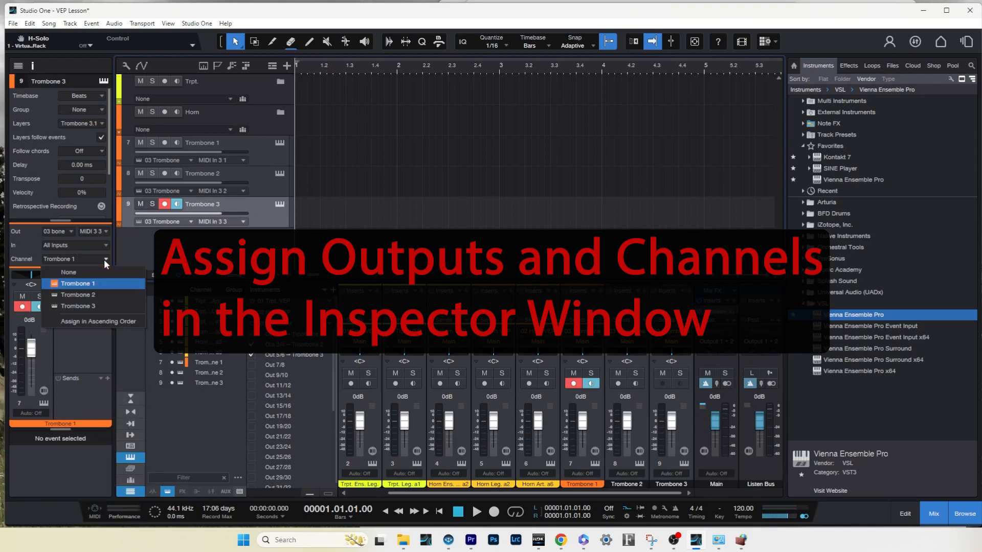
pyautogui.click(101, 302)
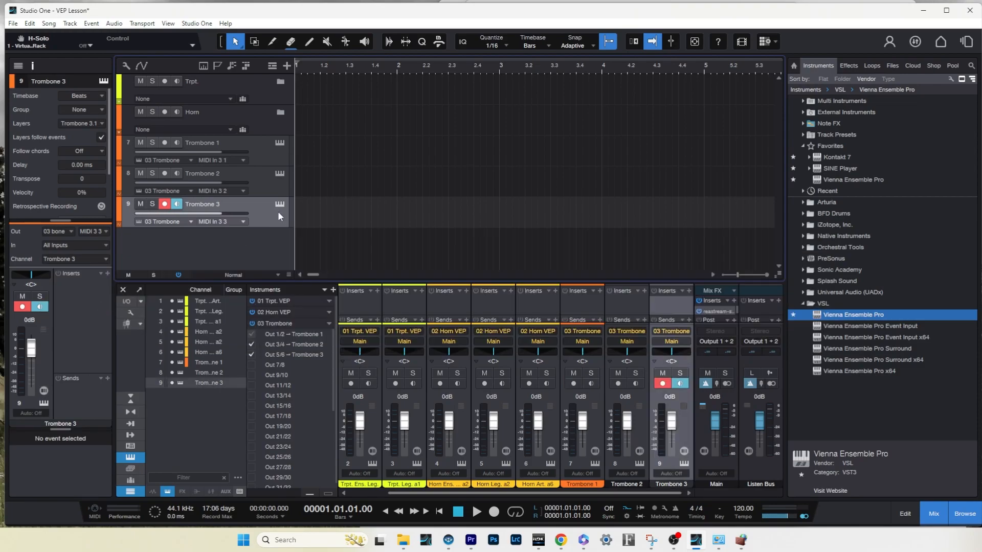
# Pack the three trombone tracks into a folder named Trombone and expand it
pyautogui.click(257, 149)
pyautogui.keyDown('shift'); pyautogui.click(256, 210); pyautogui.keyUp('shift')
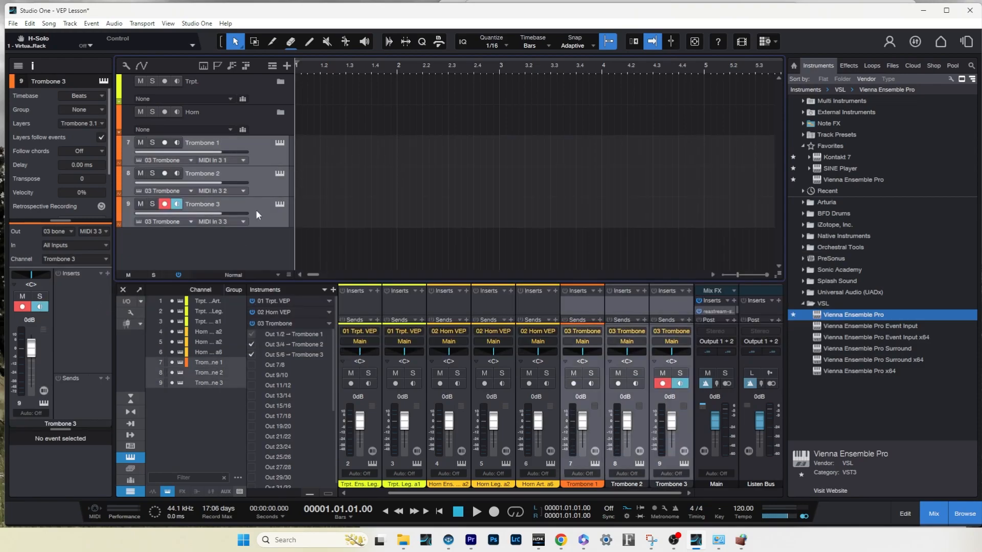
pyautogui.hotkey('ctrl', 'shift', 'f')
pyautogui.doubleClick(206, 142)
pyautogui.write('Trombone')
pyautogui.press('Return')
pyautogui.click(280, 142)
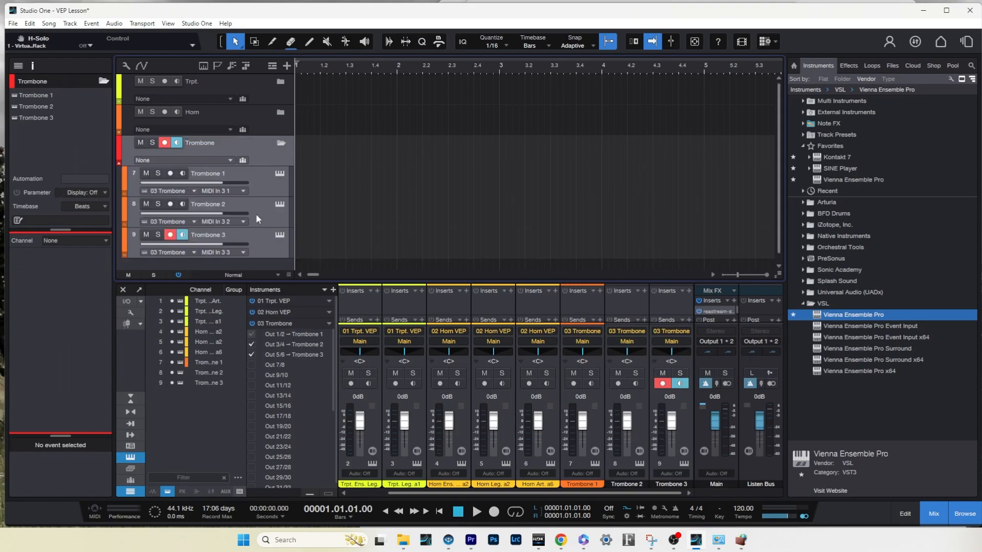
# Colour the Trombone folder and its three tracks green, then collapse the folder
pyautogui.click(127, 238)
pyautogui.click(228, 309)
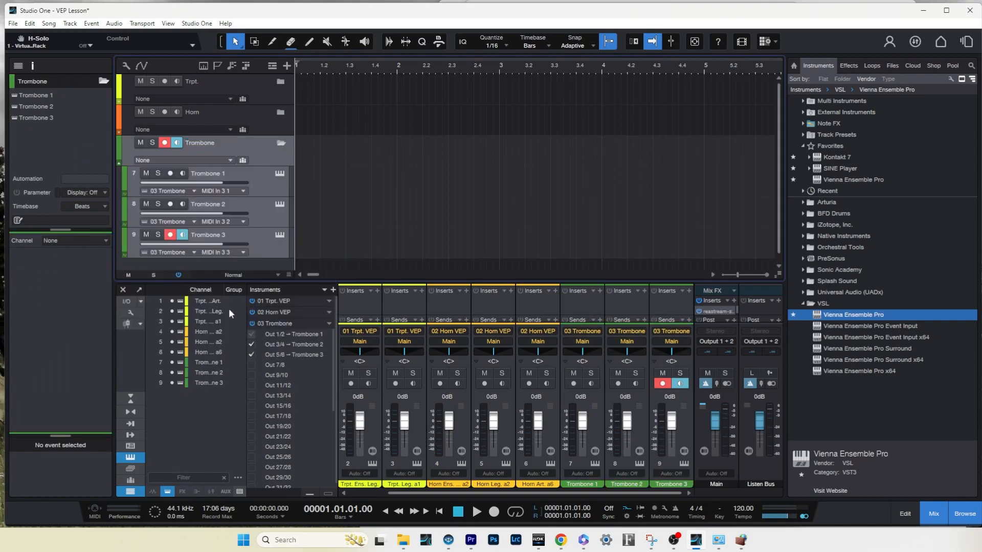
pyautogui.click(253, 179)
pyautogui.click(280, 142)
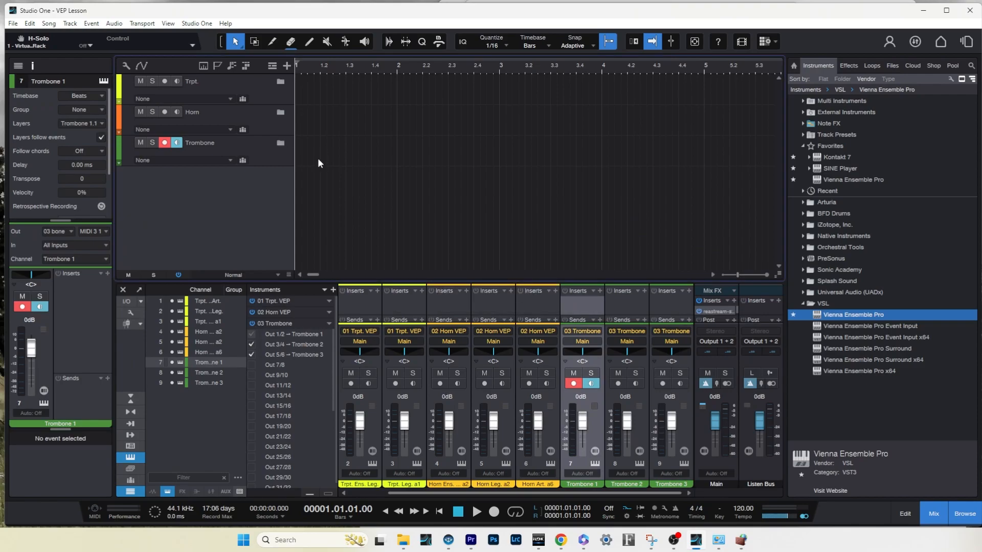